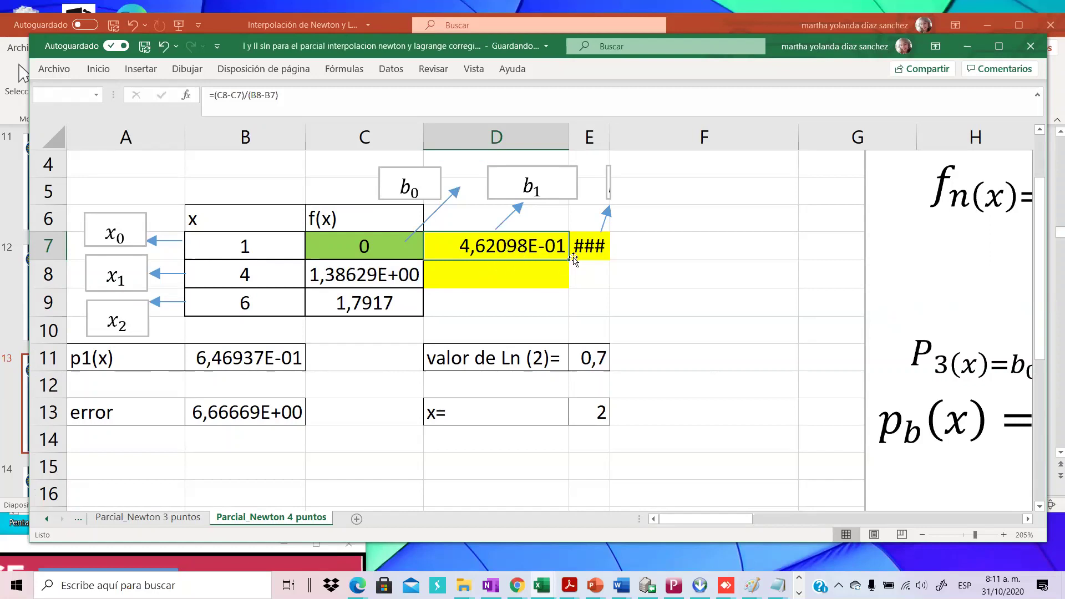
Examine the divided-difference formula for b1 in cell D7 and clear the stray F7 reference.
{"action": "double_click", "coordinate": [520, 251]}
{"action": "key", "text": "Right"}
{"action": "key", "text": "Right"}
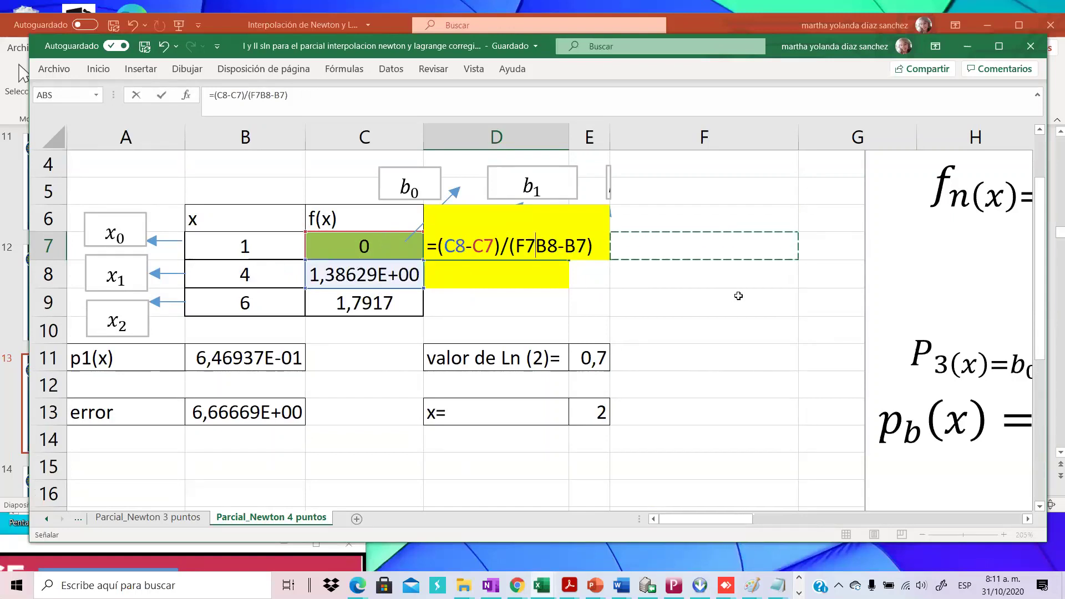
{"action": "key", "text": "BackSpace"}
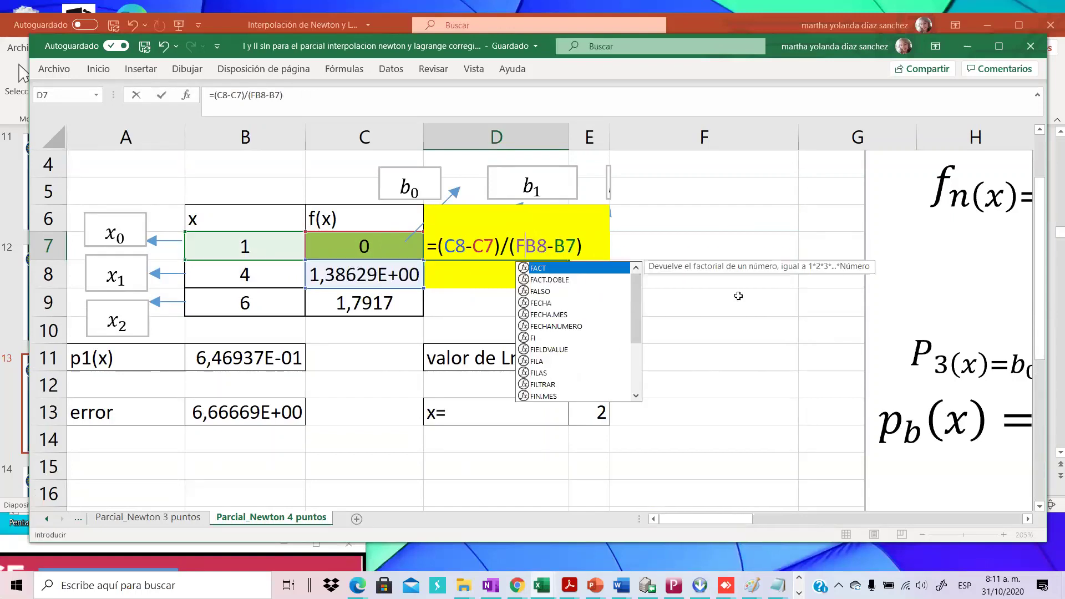
{"action": "key", "text": "BackSpace"}
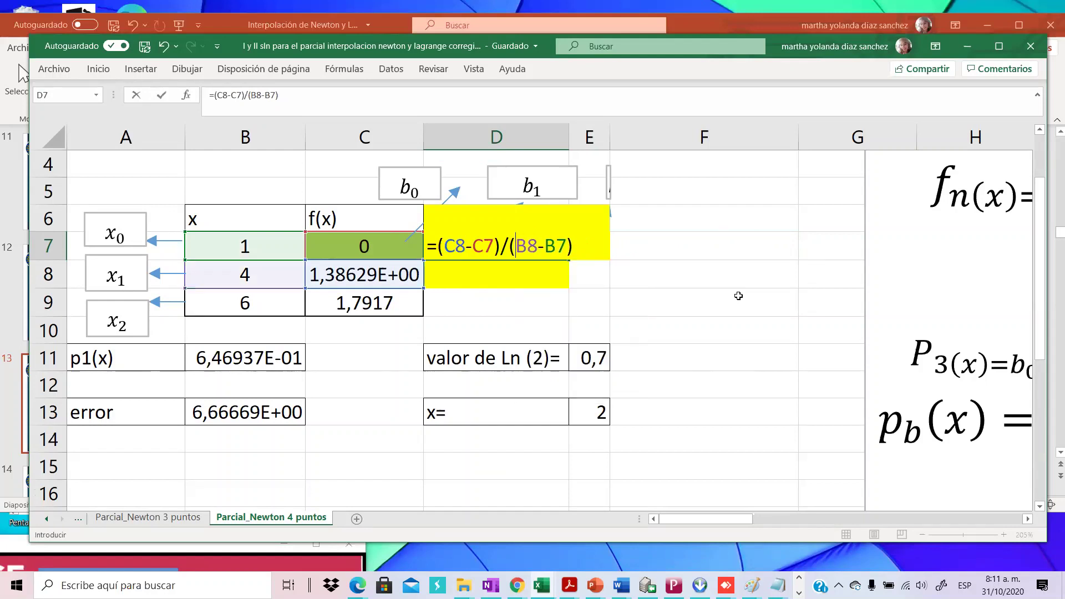
{"action": "key", "text": "Return"}
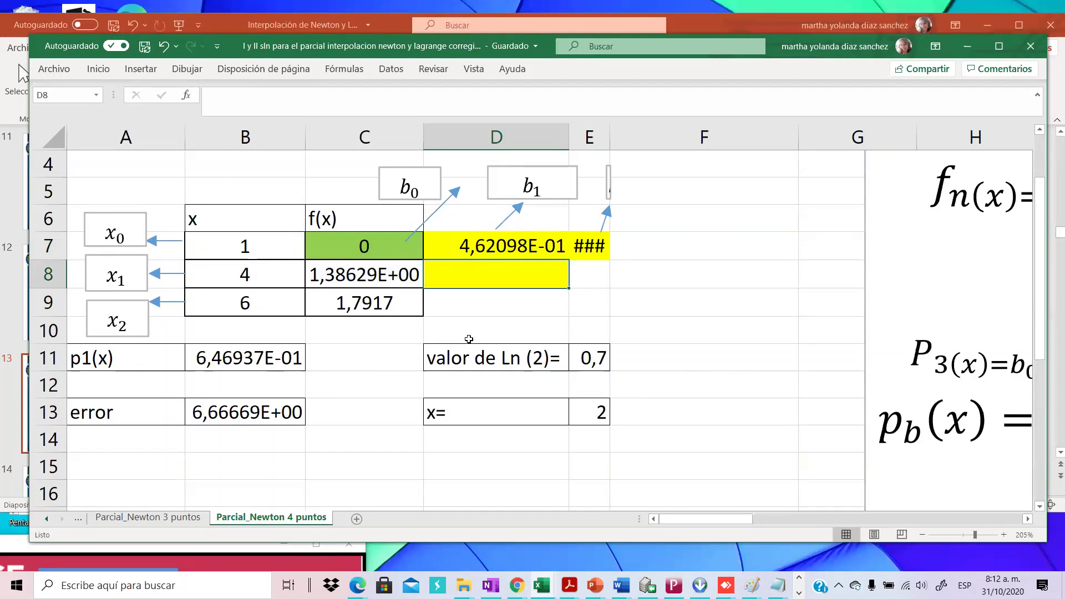
Move the lower end of the arrow pointing to the b1 label slightly to the right, just above D7.
{"action": "left_click", "coordinate": [505, 228]}
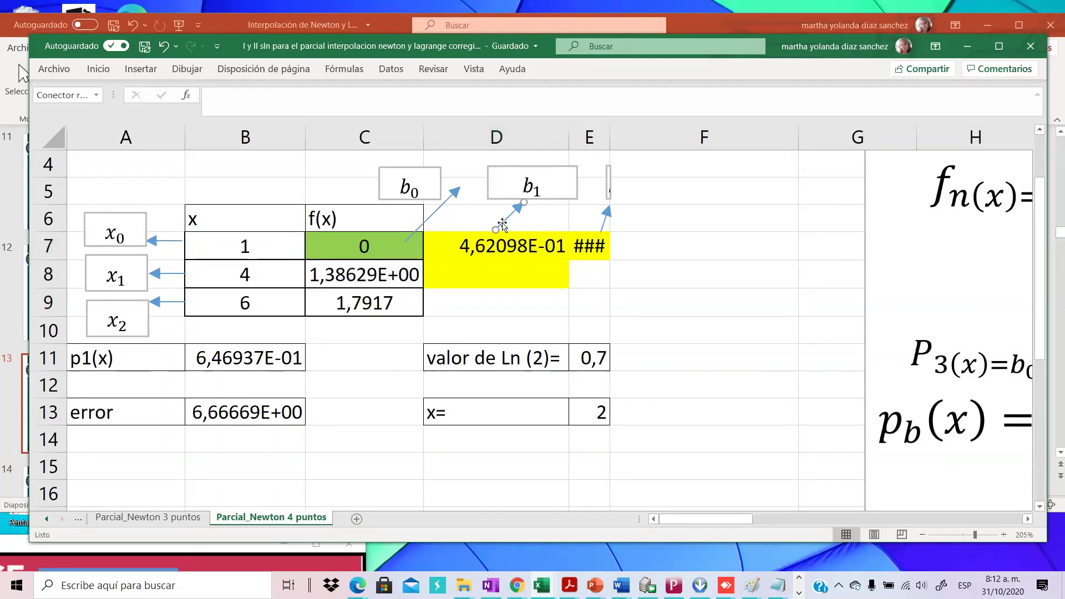
{"action": "left_click_drag", "start_coordinate": [502, 229], "coordinate": [504, 231]}
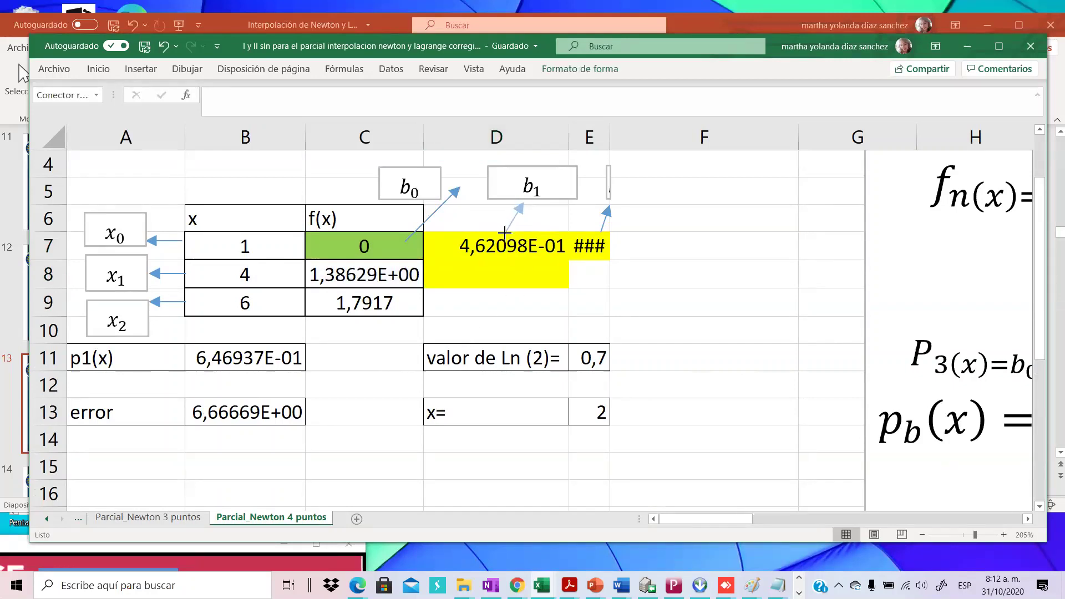
{"action": "left_click", "coordinate": [653, 280]}
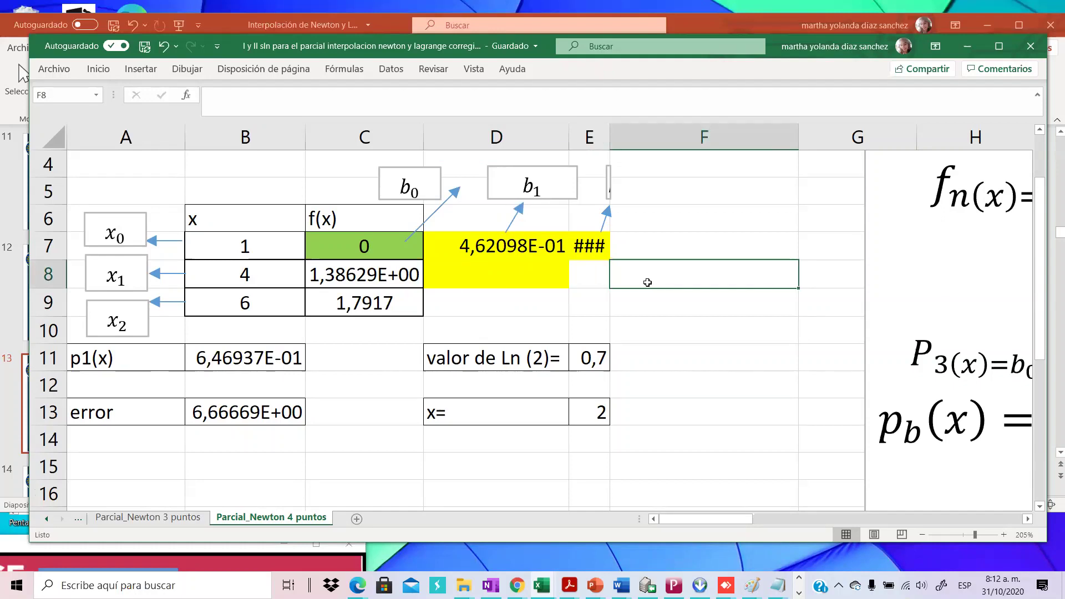
Fill the divided-difference formula from D7 down into D8 and check its cell references.
{"action": "left_click", "coordinate": [529, 240]}
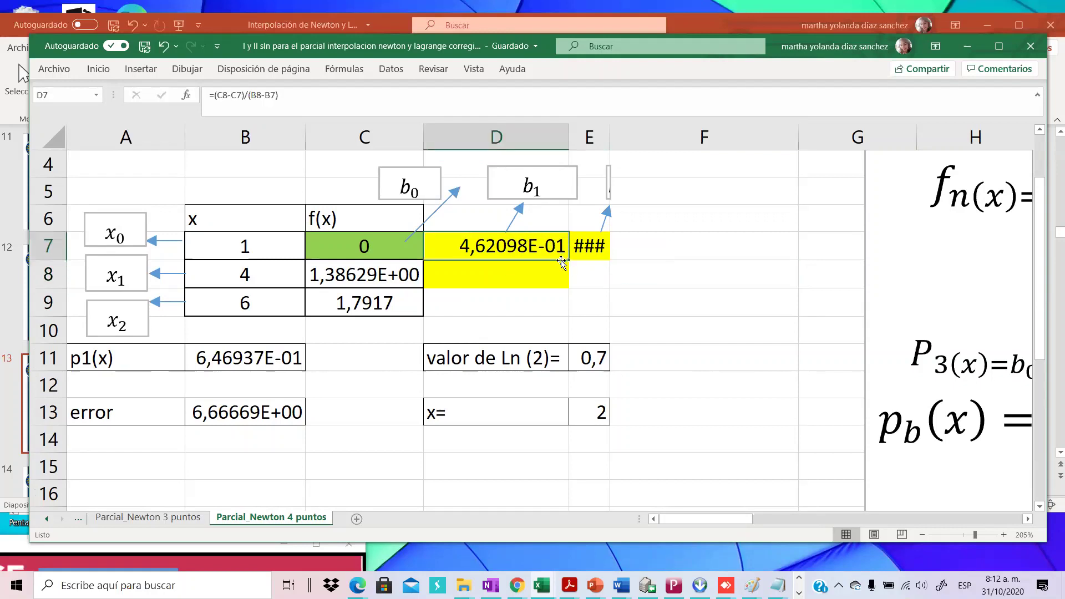
{"action": "left_click_drag", "start_coordinate": [562, 262], "coordinate": [564, 284]}
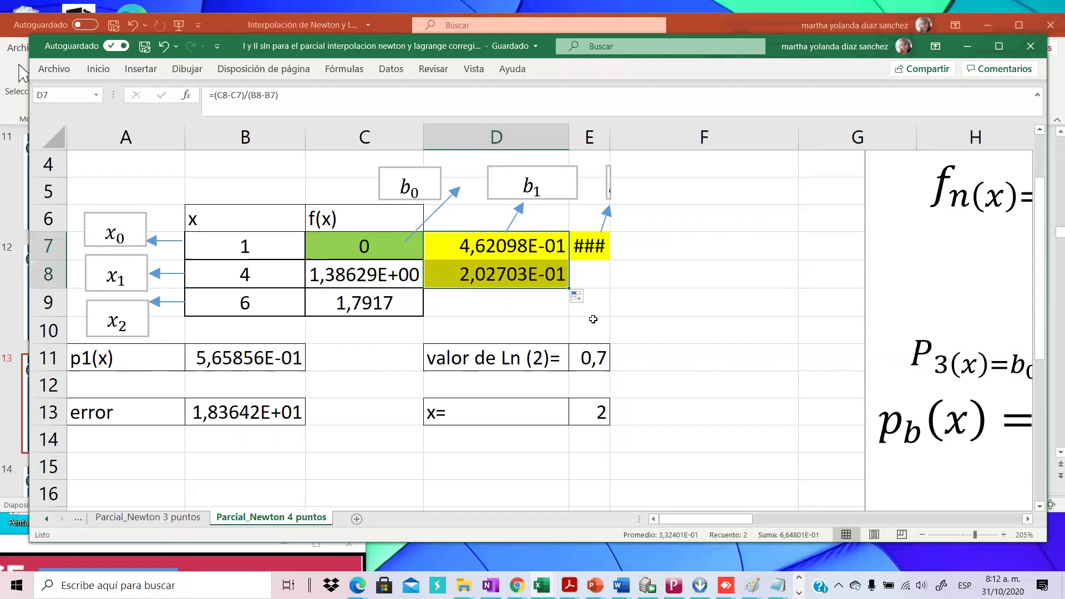
{"action": "double_click", "coordinate": [488, 271]}
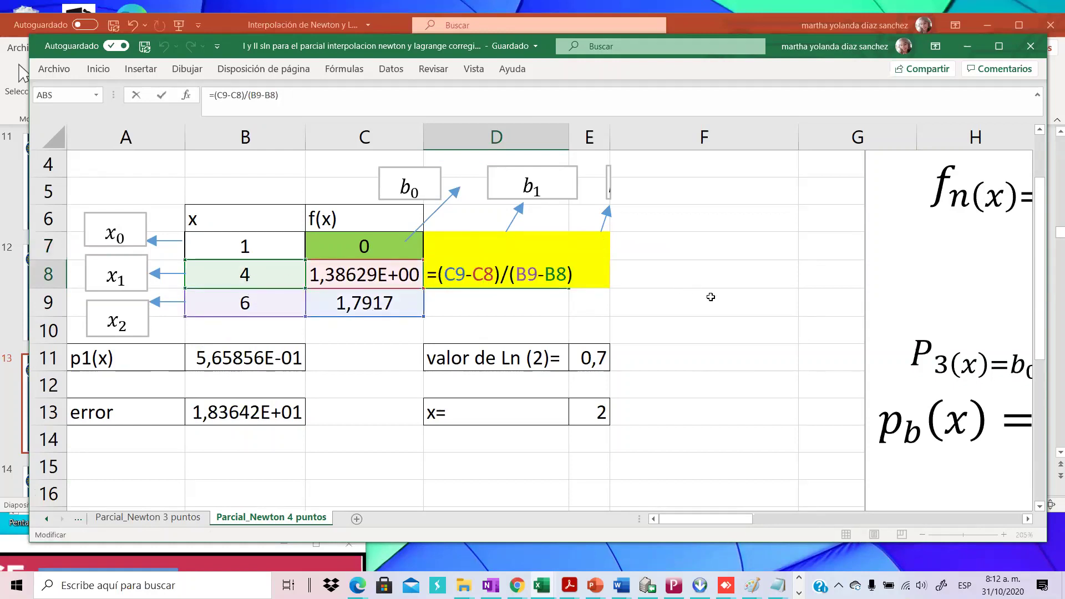
{"action": "key", "text": "Return"}
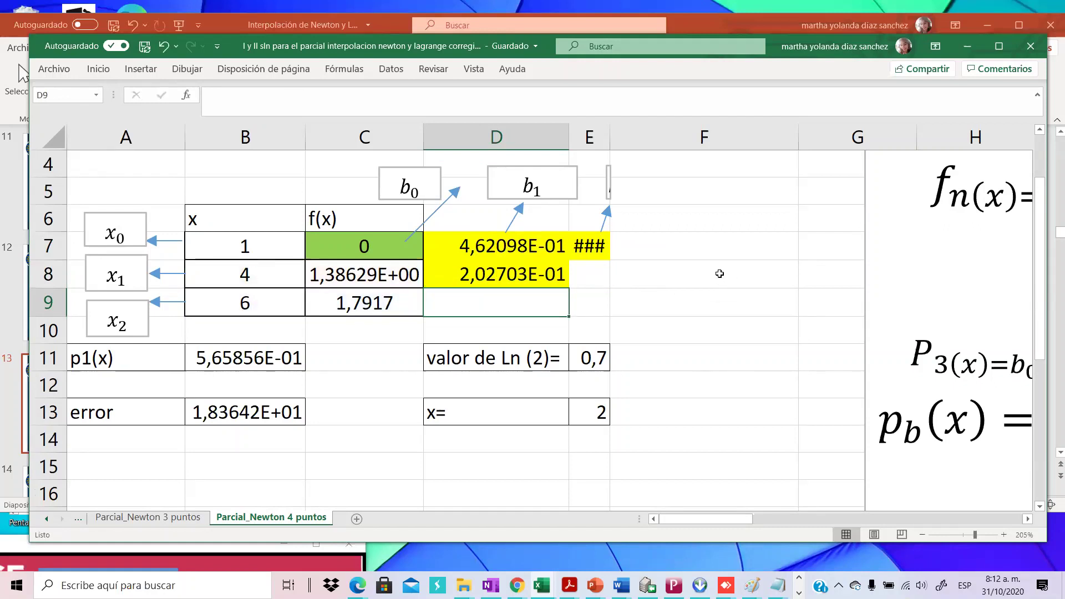
Widen column E until the full b2 value in E7 fits.
{"action": "left_click", "coordinate": [545, 278]}
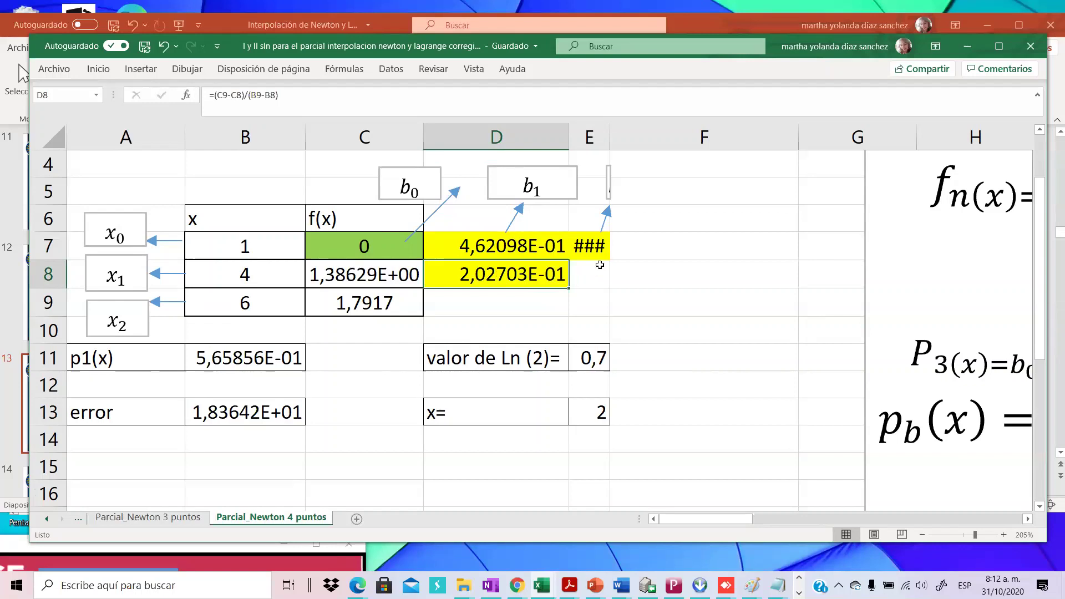
{"action": "left_click", "coordinate": [601, 247]}
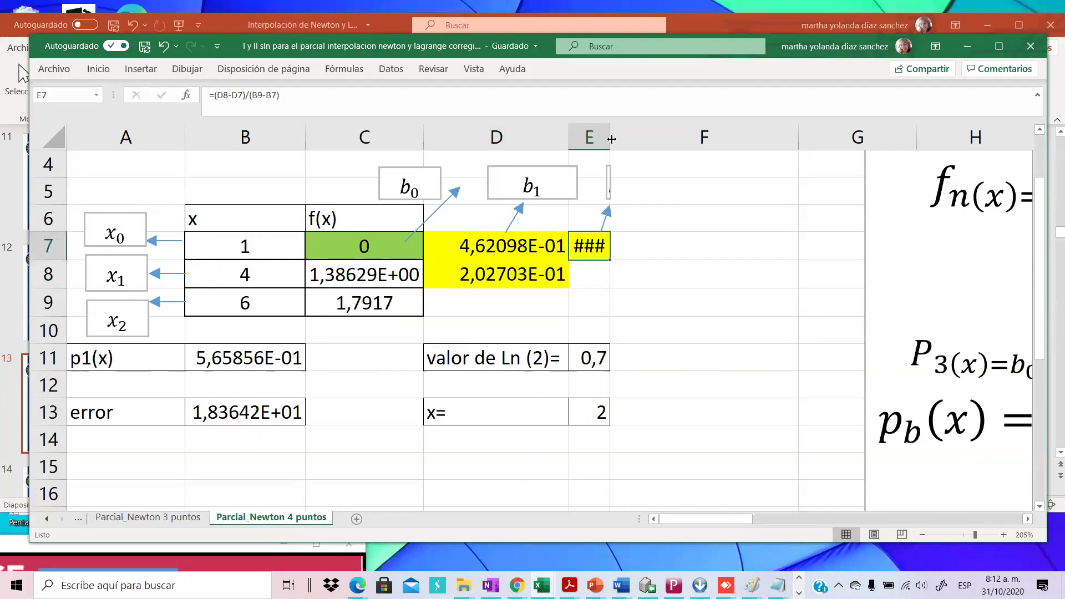
{"action": "left_click_drag", "start_coordinate": [609, 137], "coordinate": [690, 139]}
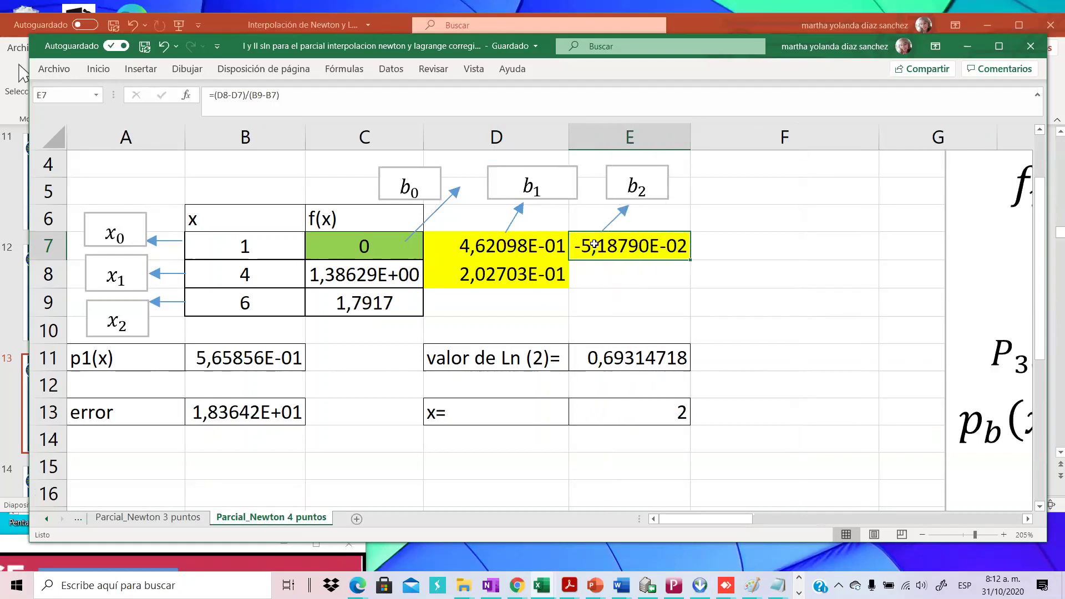
Examine the b2 formula in E7 together with the cells it references: D8, D7, B9 and B7.
{"action": "left_click", "coordinate": [507, 276]}
{"action": "left_click", "coordinate": [508, 240]}
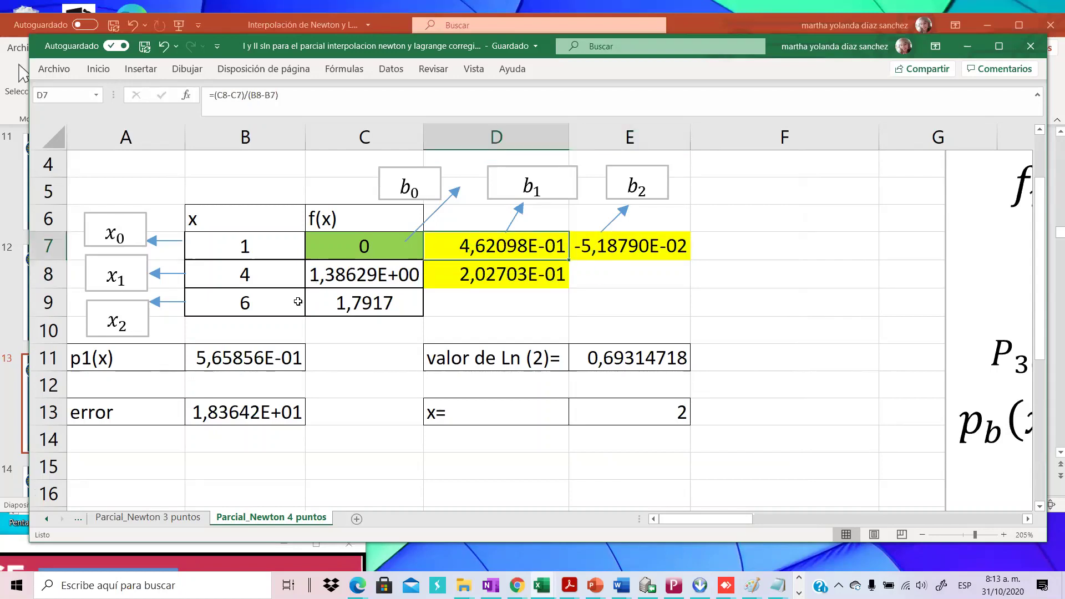
{"action": "left_click", "coordinate": [272, 307]}
{"action": "left_click", "coordinate": [270, 242]}
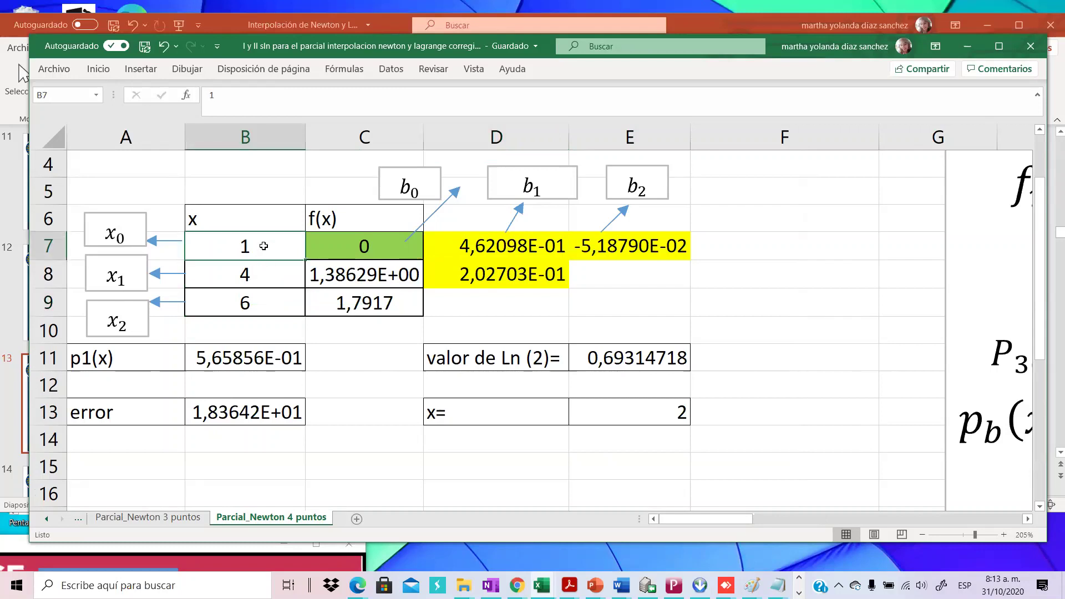
{"action": "left_click", "coordinate": [269, 304]}
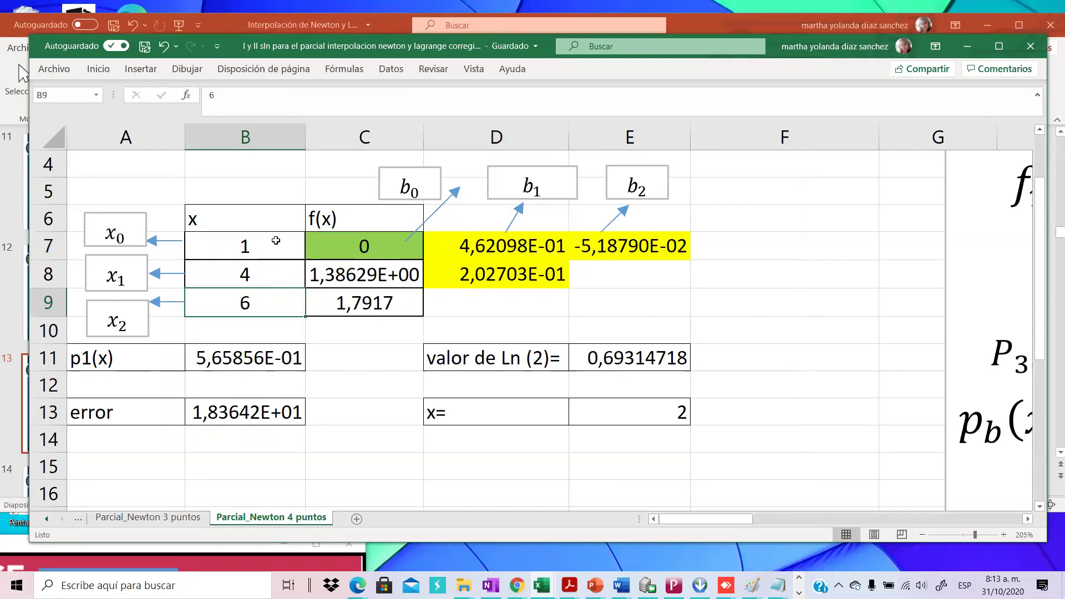
{"action": "double_click", "coordinate": [605, 245]}
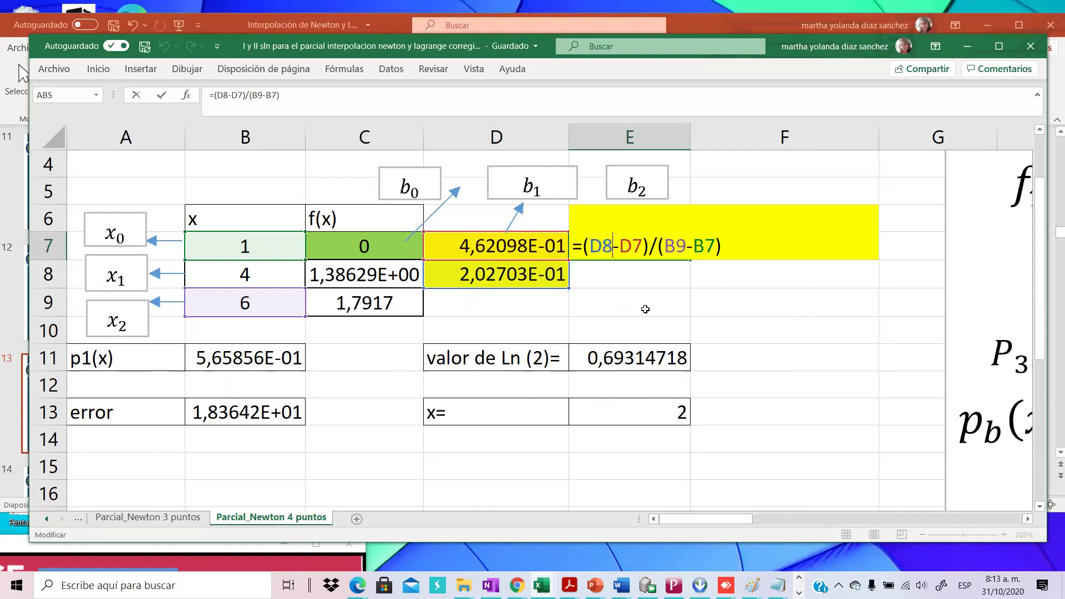
{"action": "key", "text": "Return"}
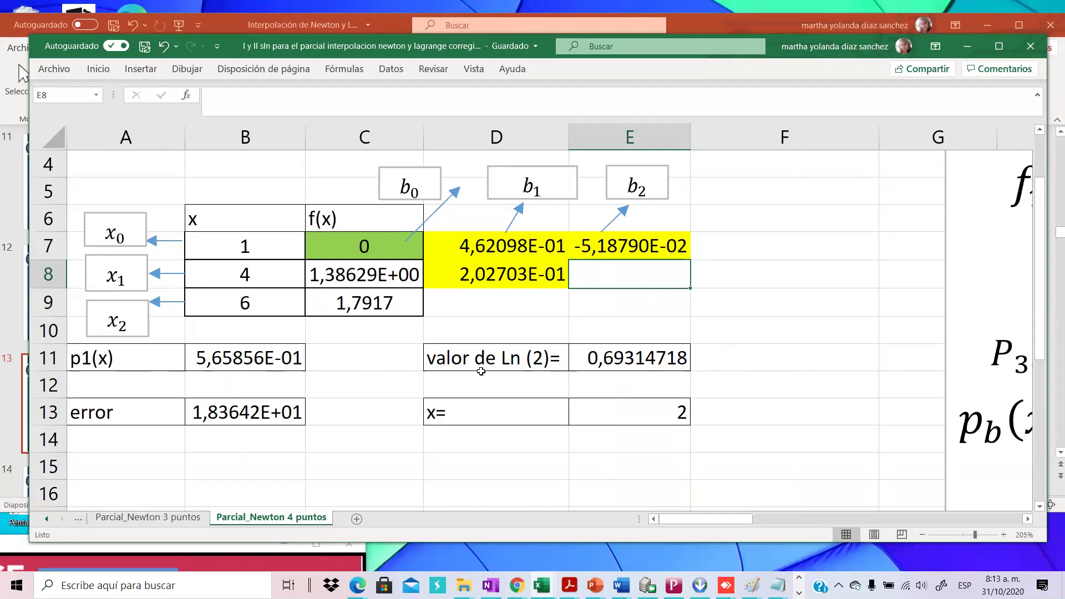
Write the start of the second-degree polynomial in D10 as "P2(x)= 0 + 4,62098E-01 (".
{"action": "left_click", "coordinate": [454, 360]}
{"action": "key", "text": "Down"}
{"action": "key", "text": "Down"}
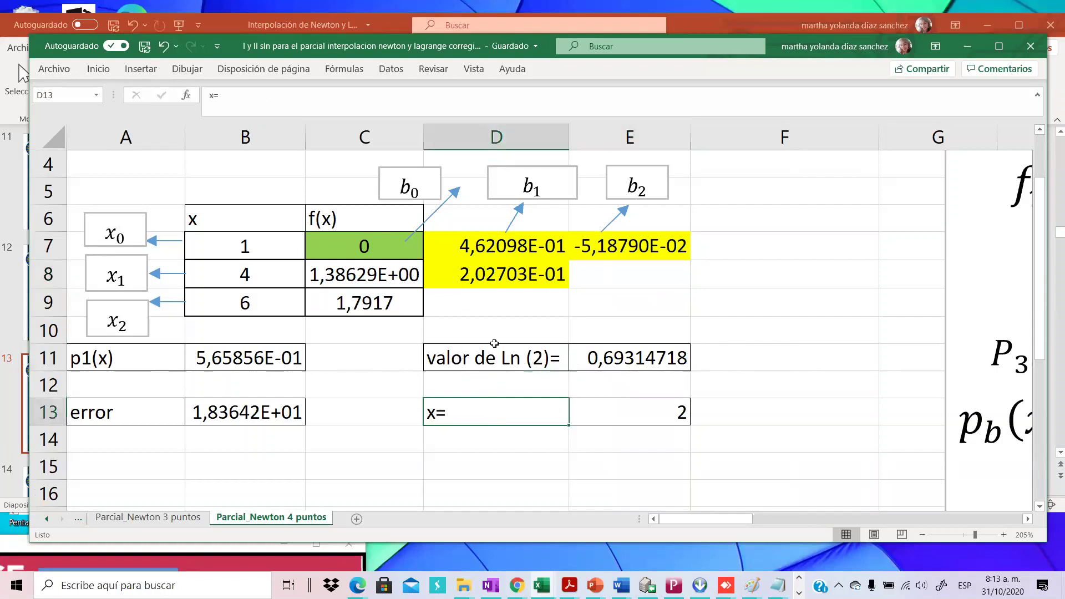
{"action": "left_click", "coordinate": [494, 328]}
{"action": "type", "text": "P"}
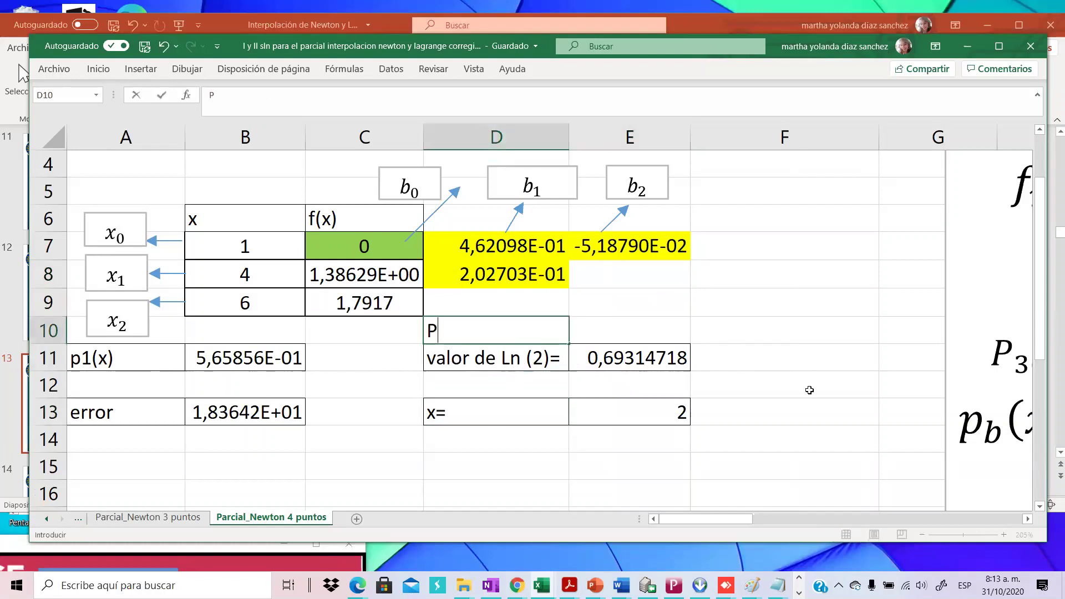
{"action": "type", "text": "2(x)= 0 + "}
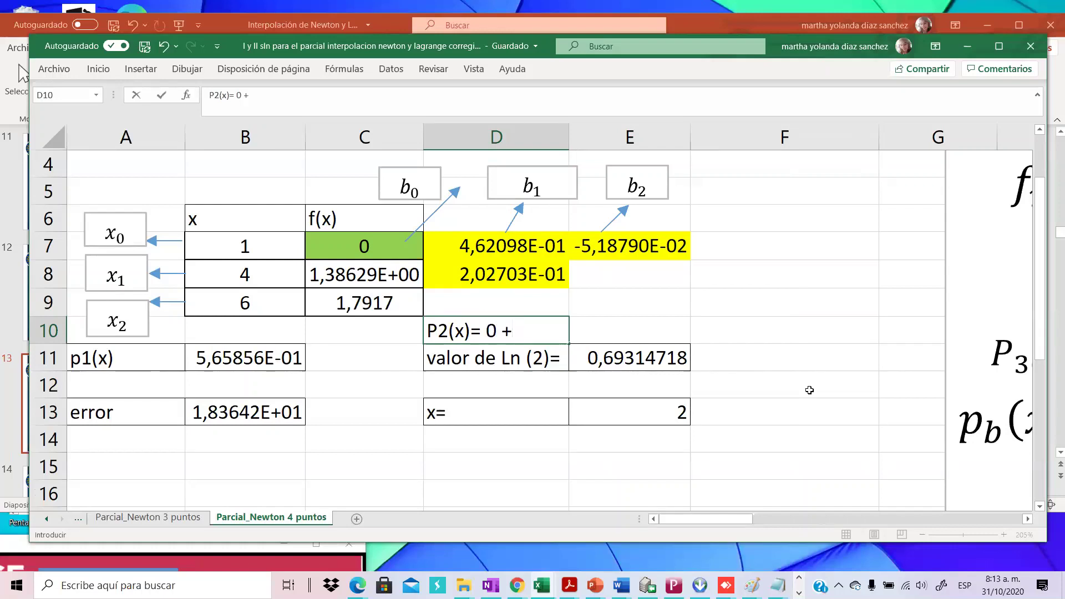
{"action": "type", "text": "4,6209"}
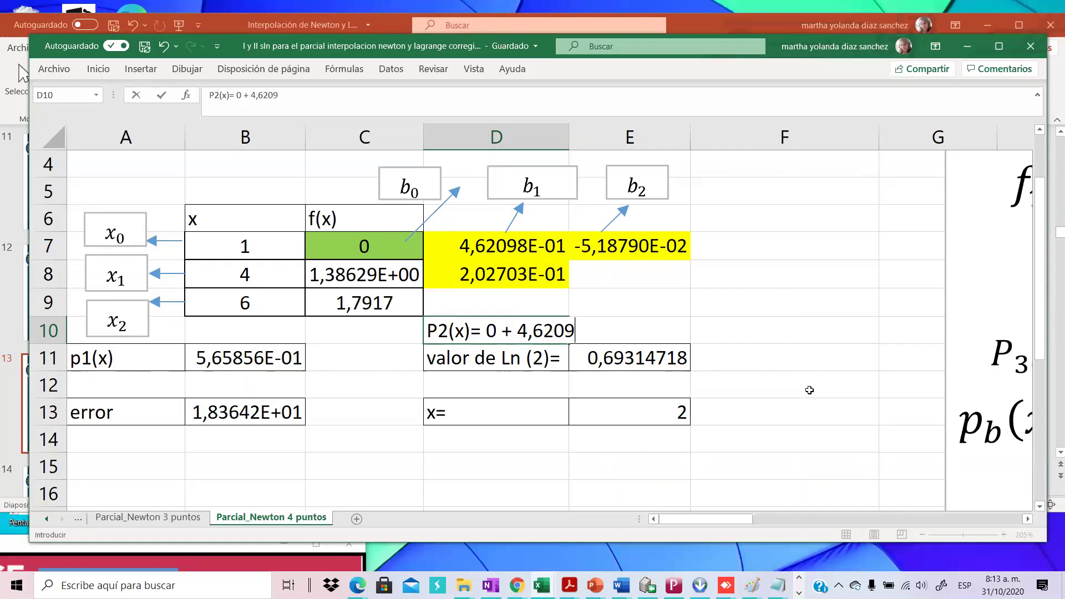
{"action": "type", "text": "8E-01 ("}
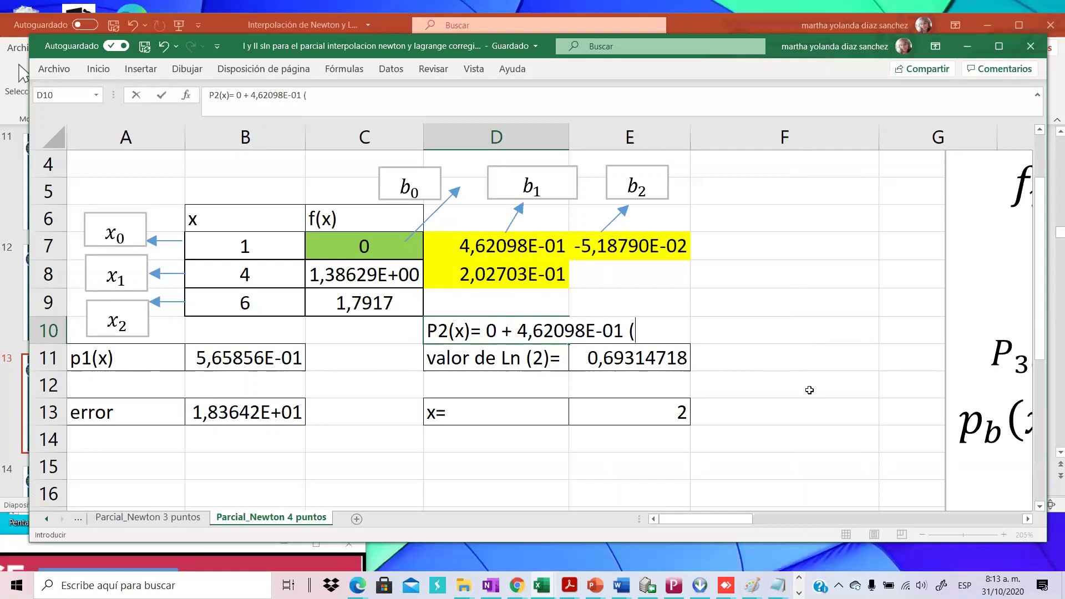
Consult the general Newton formulas beside the table, and finish the D10 entry as "P2(x)= 0 + 4,62098E-01" without the open parenthesis.
{"action": "left_click_drag", "start_coordinate": [723, 520], "coordinate": [758, 518]}
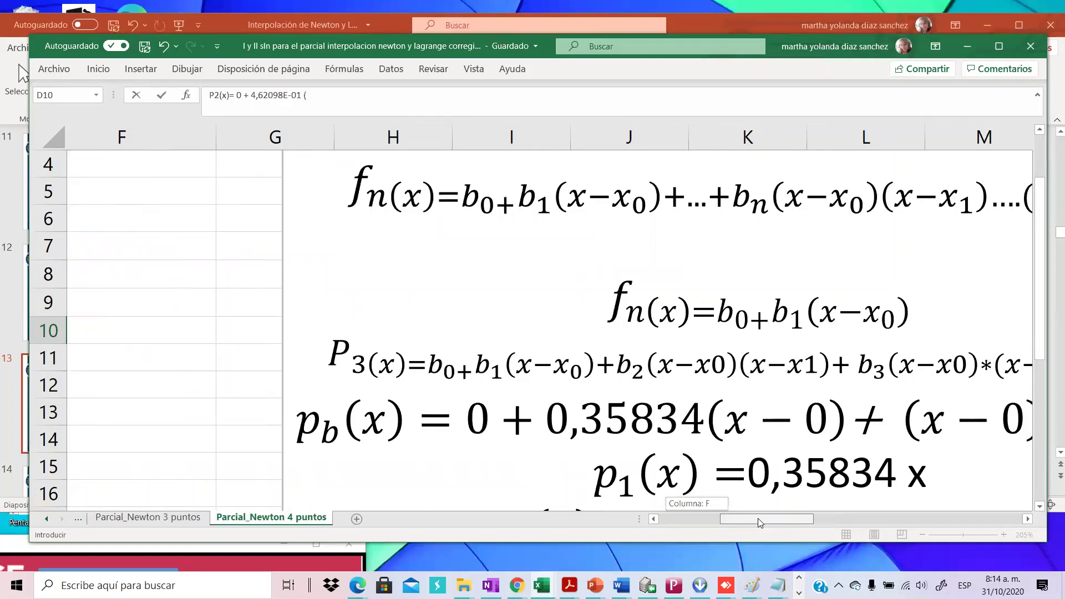
{"action": "left_click_drag", "start_coordinate": [760, 522], "coordinate": [775, 478]}
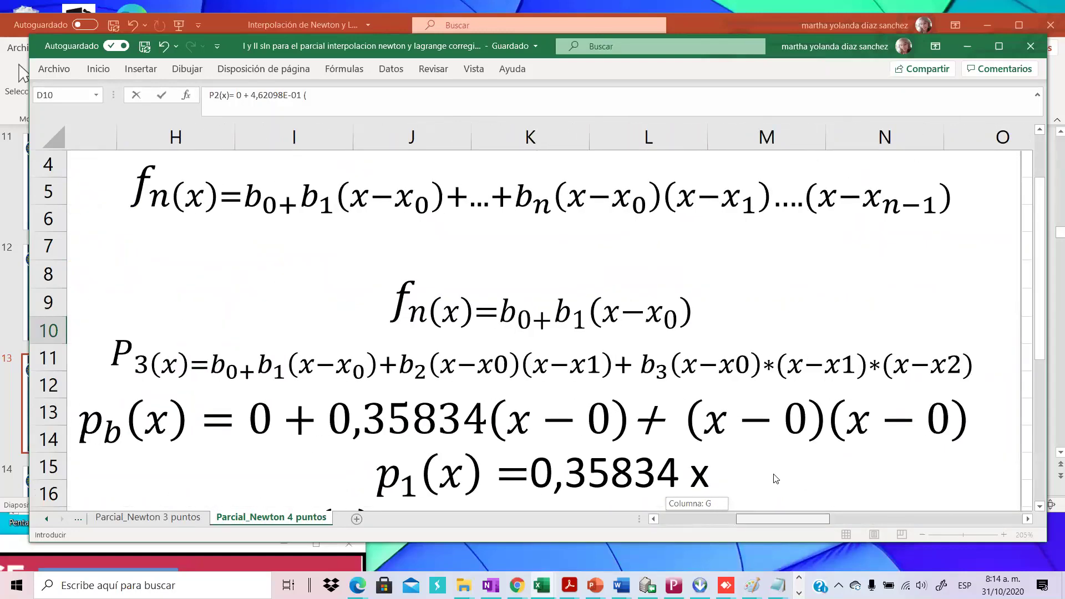
{"action": "left_click_drag", "start_coordinate": [776, 478], "coordinate": [680, 371]}
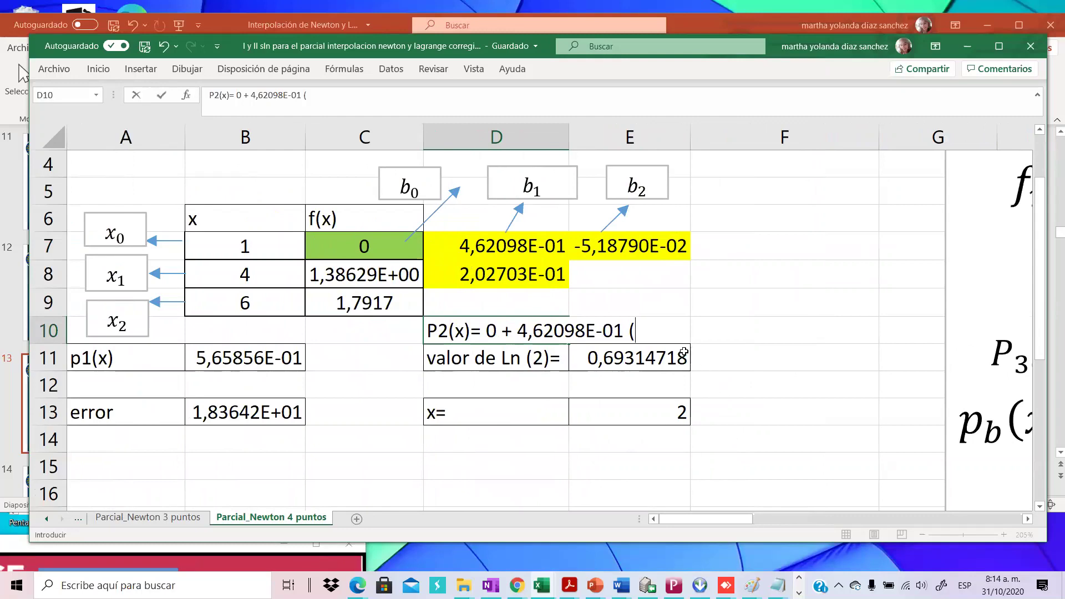
{"action": "key", "text": "BackSpace"}
{"action": "key", "text": "BackSpace"}
{"action": "key", "text": "Return"}
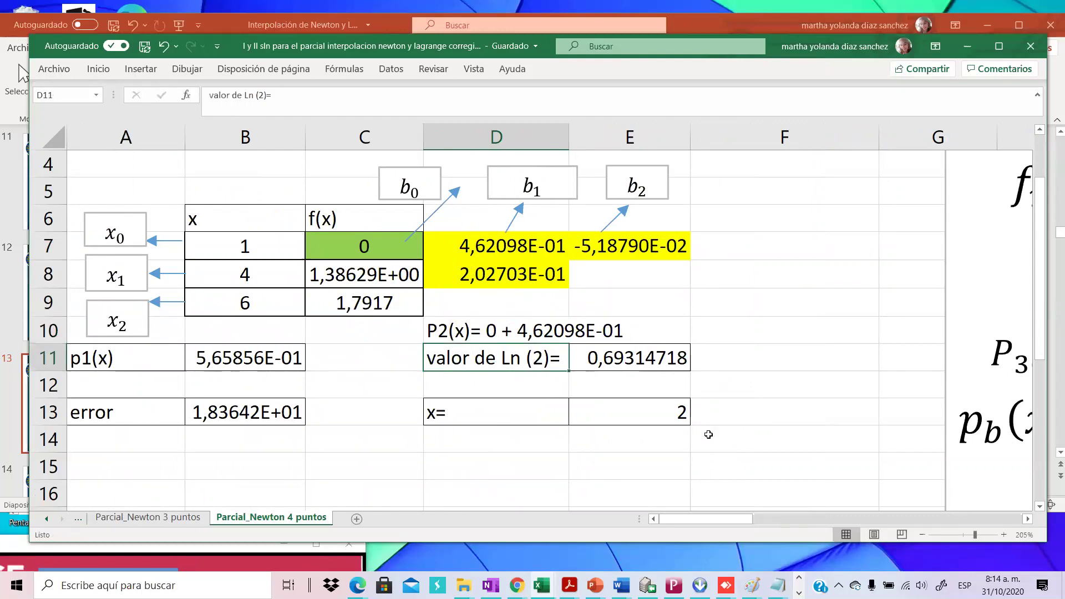
Capture the P3(x) formula up to the b2(x−x0)(x−x1) term with the Snipping Tool (Herramienta Recortes).
{"action": "left_click_drag", "start_coordinate": [726, 517], "coordinate": [762, 517]}
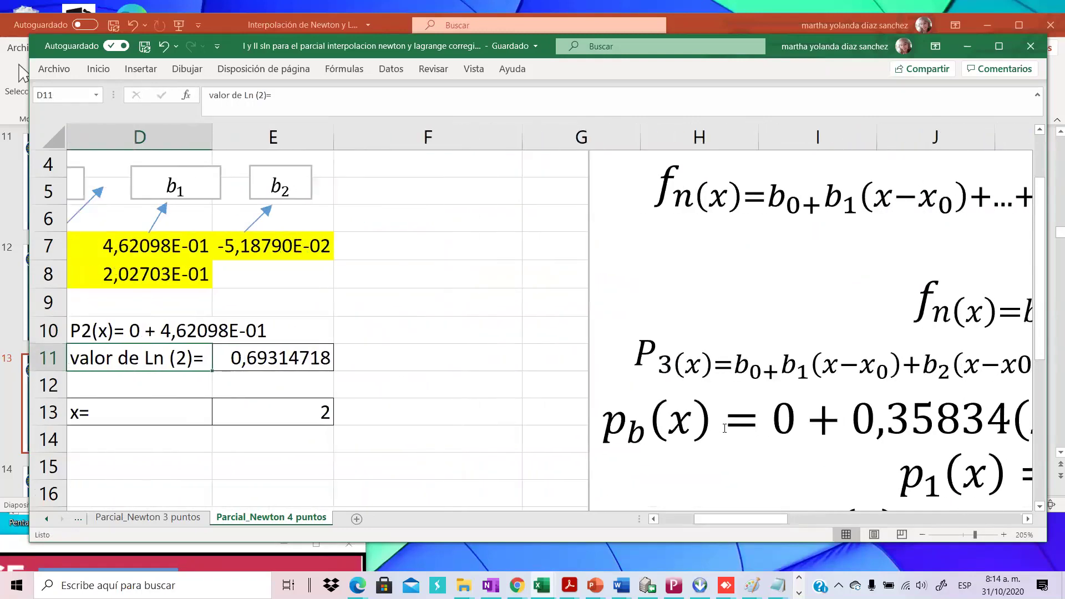
{"action": "left_click", "coordinate": [663, 365]}
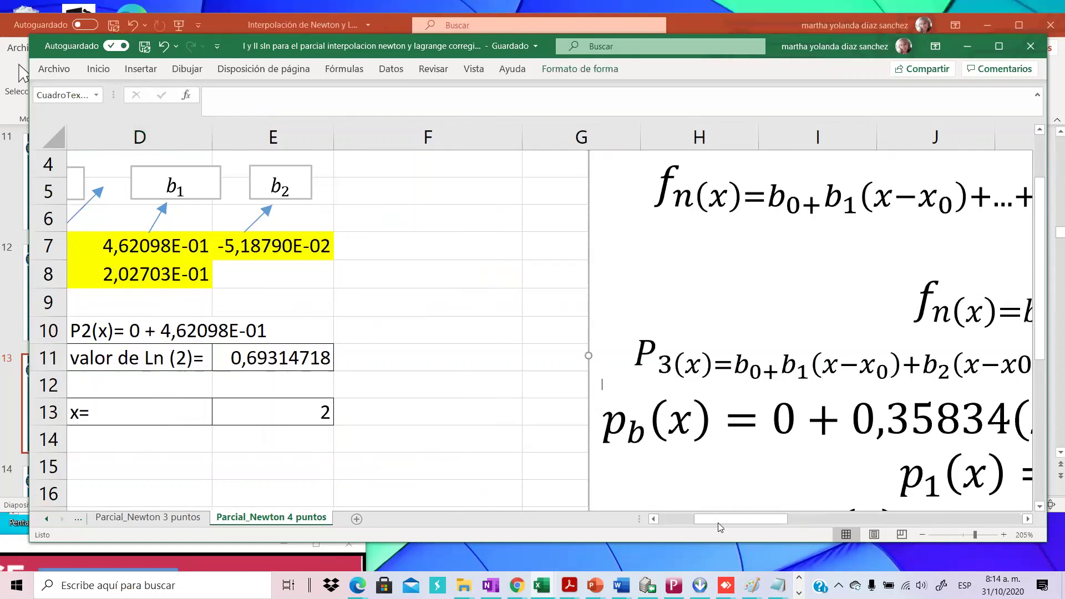
{"action": "left_click_drag", "start_coordinate": [718, 519], "coordinate": [754, 517]}
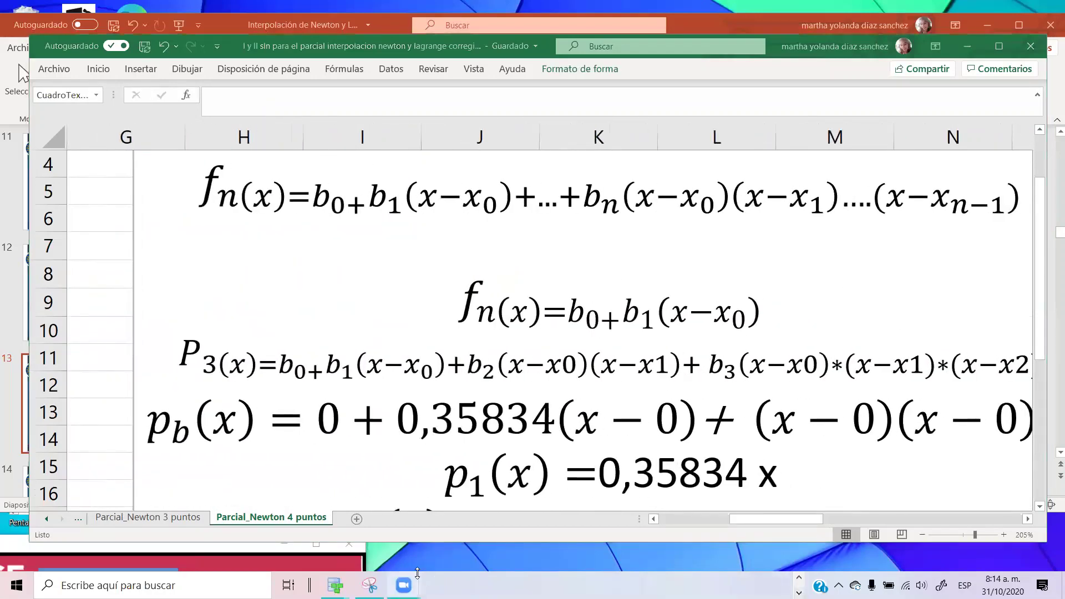
{"action": "left_click", "coordinate": [369, 586]}
{"action": "left_click", "coordinate": [408, 283]}
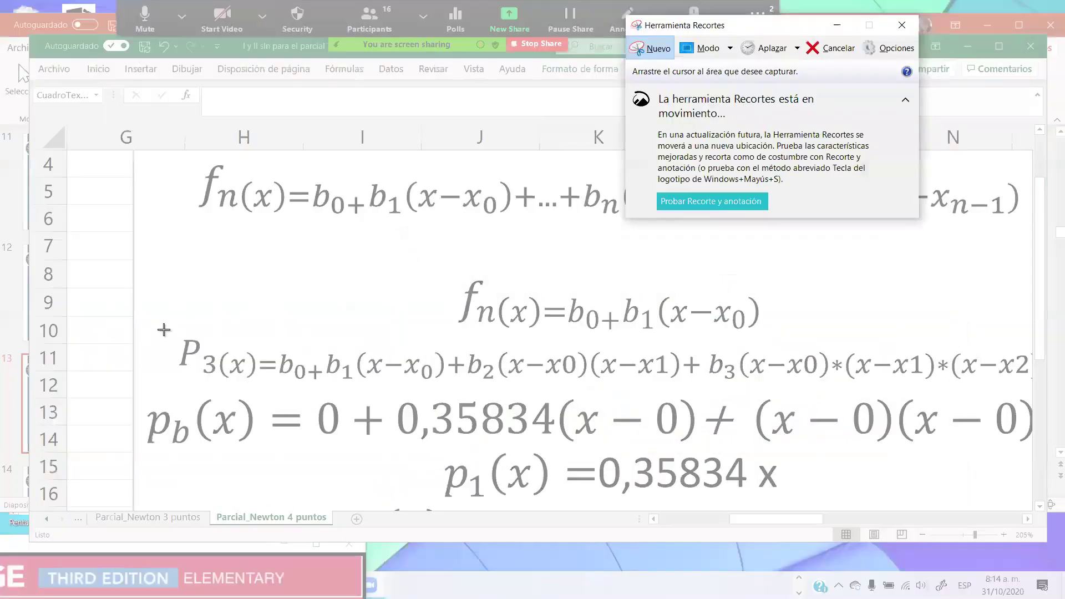
{"action": "left_click_drag", "start_coordinate": [164, 330], "coordinate": [683, 393]}
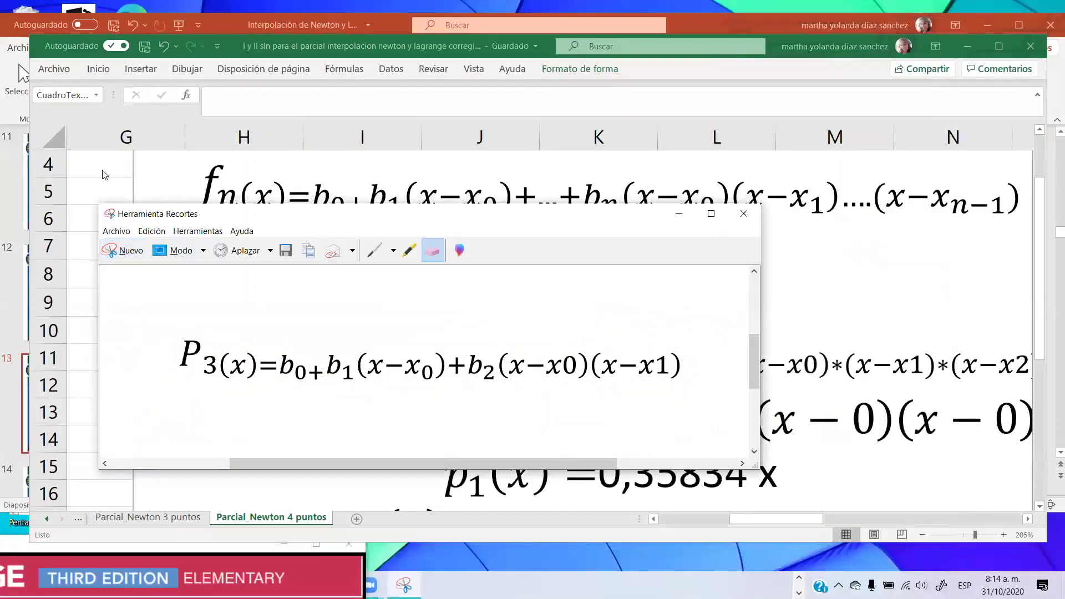
Return to the Excel worksheet and paste the captured P3(x) formula image at cell E9, beside the interpolation table.
{"action": "left_click", "coordinate": [804, 503]}
{"action": "left_click_drag", "start_coordinate": [795, 519], "coordinate": [556, 516]}
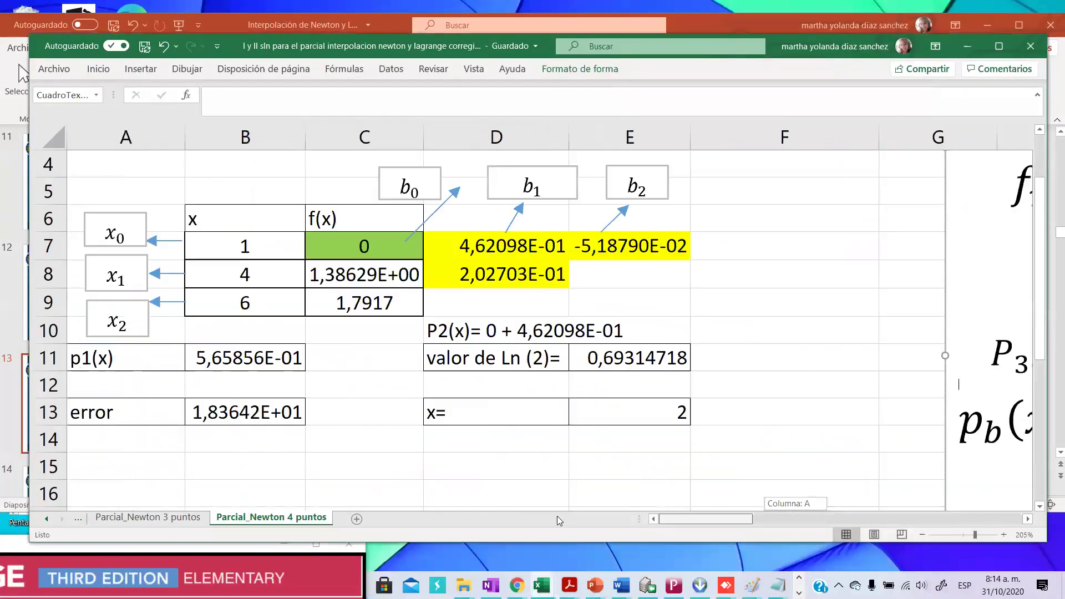
{"action": "left_click", "coordinate": [665, 311]}
{"action": "key", "text": "ctrl+v"}
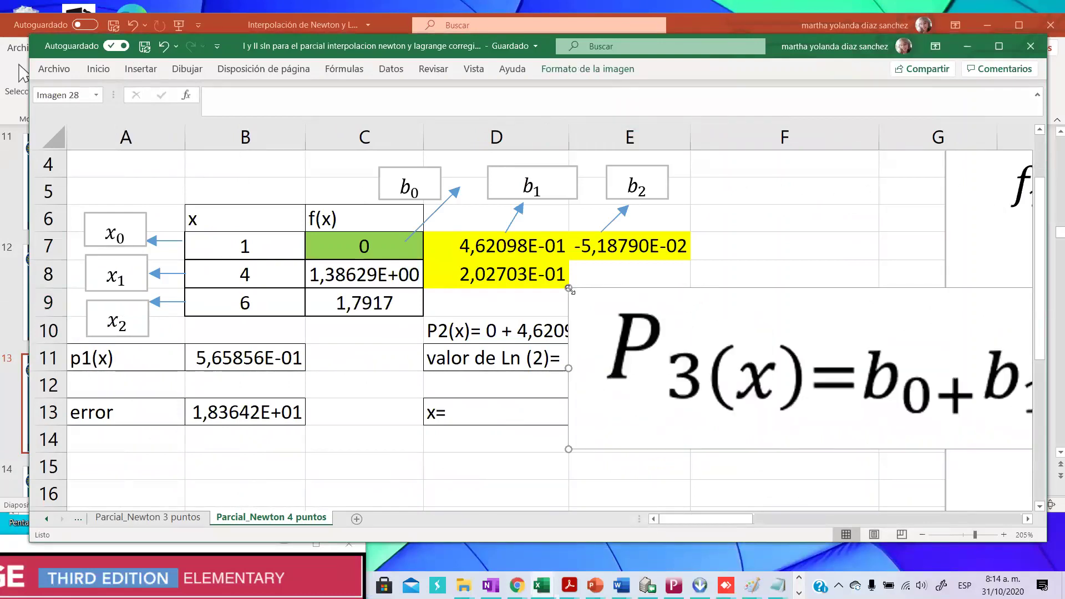
Shrink the pasted P3(x) formula image and move it up beside the interpolation table.
{"action": "left_click_drag", "start_coordinate": [574, 288], "coordinate": [810, 244]}
{"action": "left_click_drag", "start_coordinate": [881, 262], "coordinate": [594, 240]}
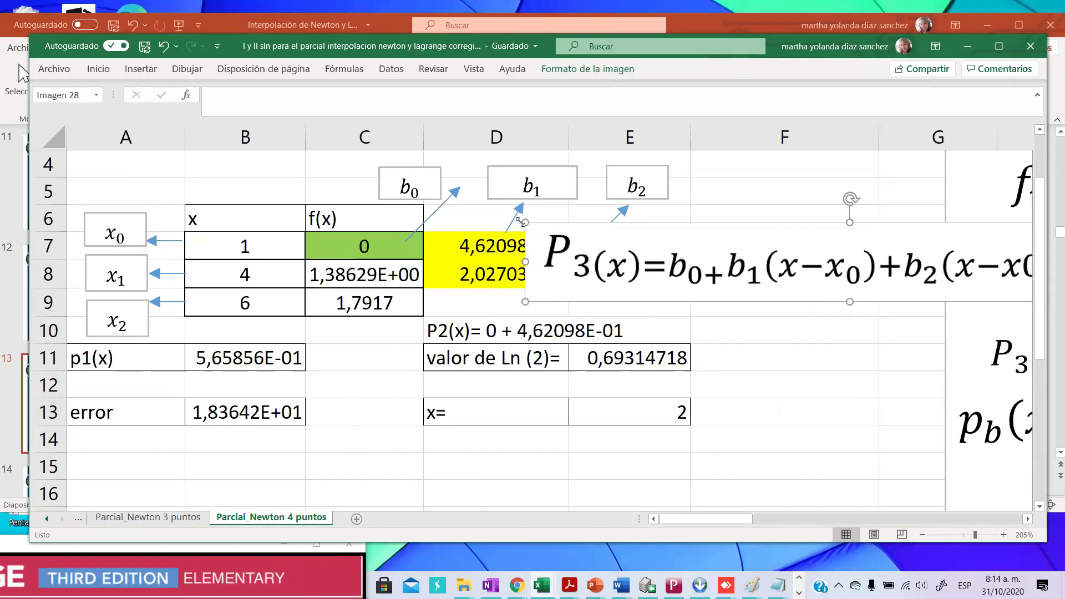
{"action": "left_click_drag", "start_coordinate": [524, 223], "coordinate": [669, 248]}
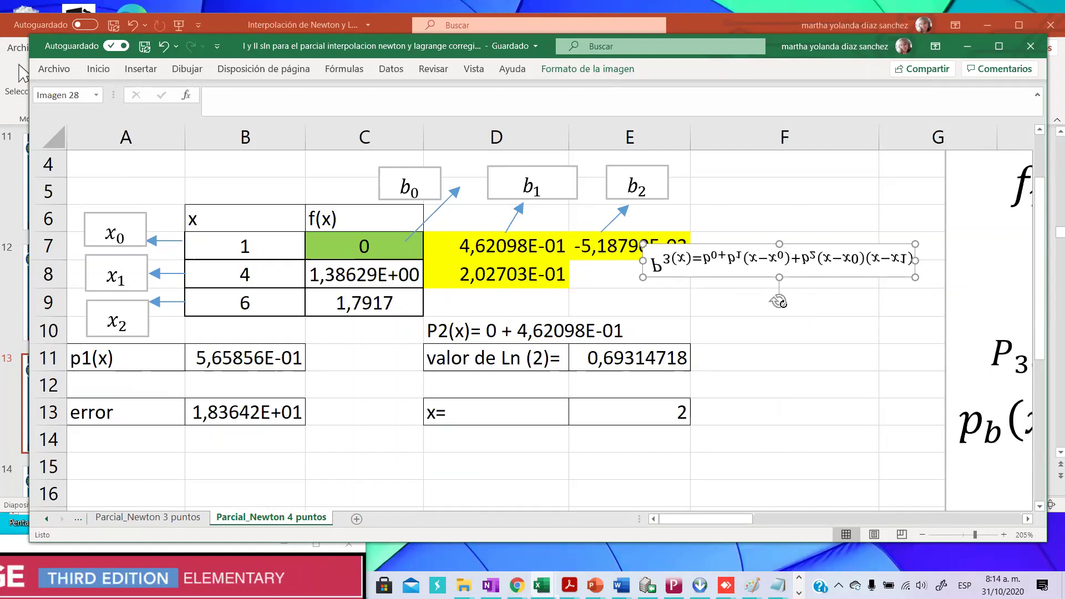
{"action": "left_click_drag", "start_coordinate": [779, 301], "coordinate": [802, 302]}
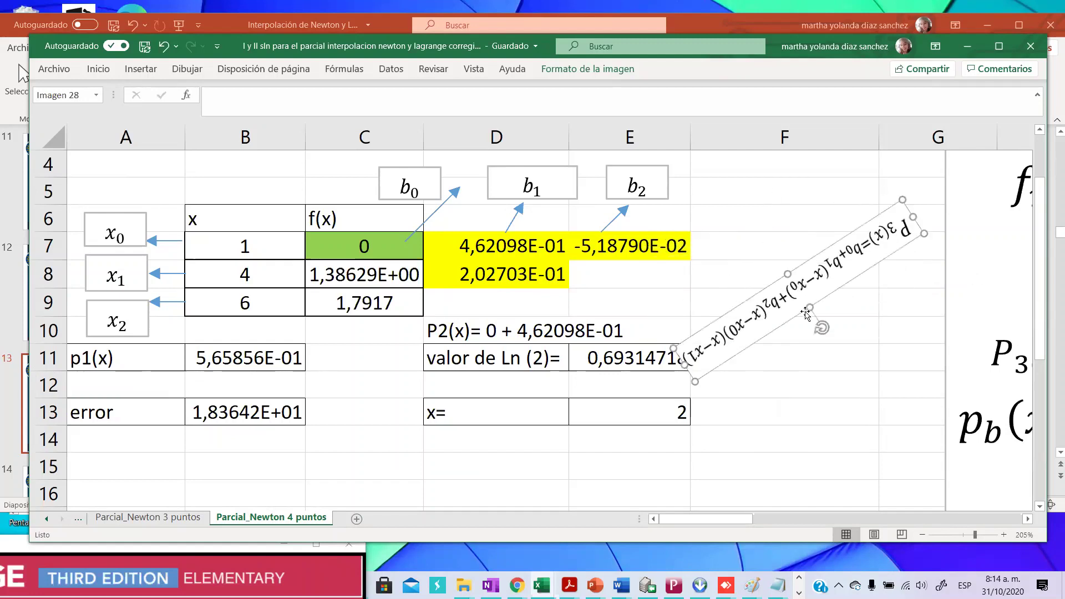
{"action": "key", "text": "ctrl+z"}
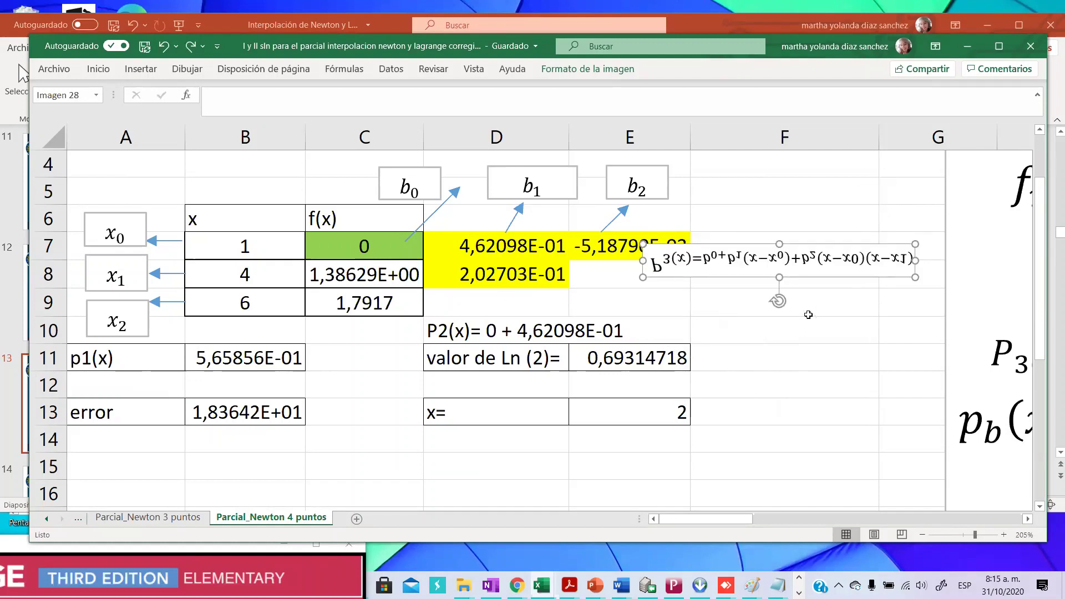
{"action": "key", "text": "ctrl+z"}
{"action": "key", "text": "ctrl+z"}
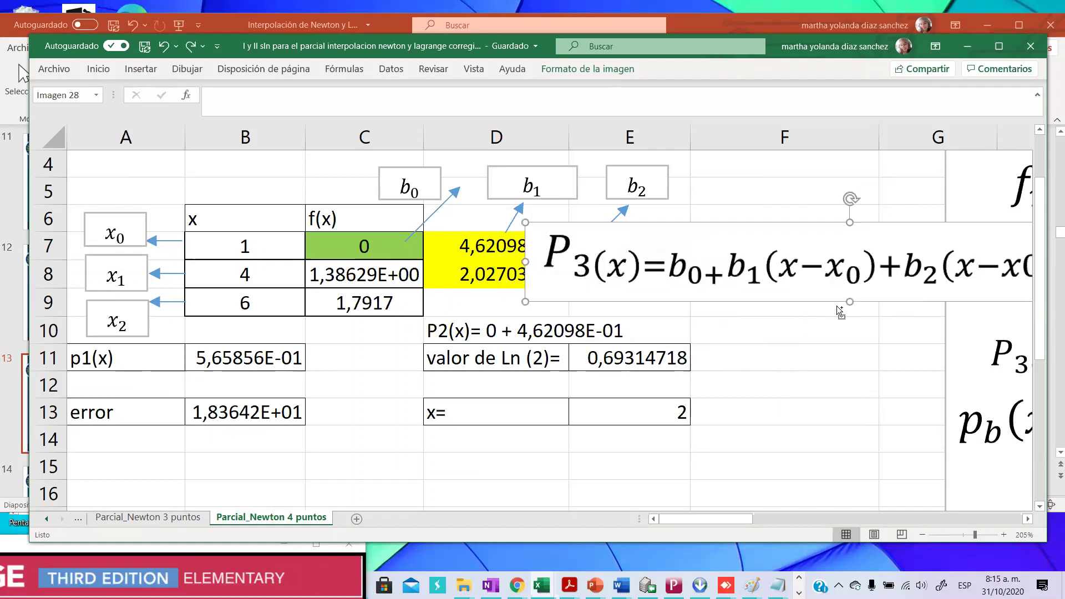
Scale the P3(x) formula image down to fit over E8:F9, just below the b2 coefficient.
{"action": "left_click_drag", "start_coordinate": [851, 225], "coordinate": [605, 291]}
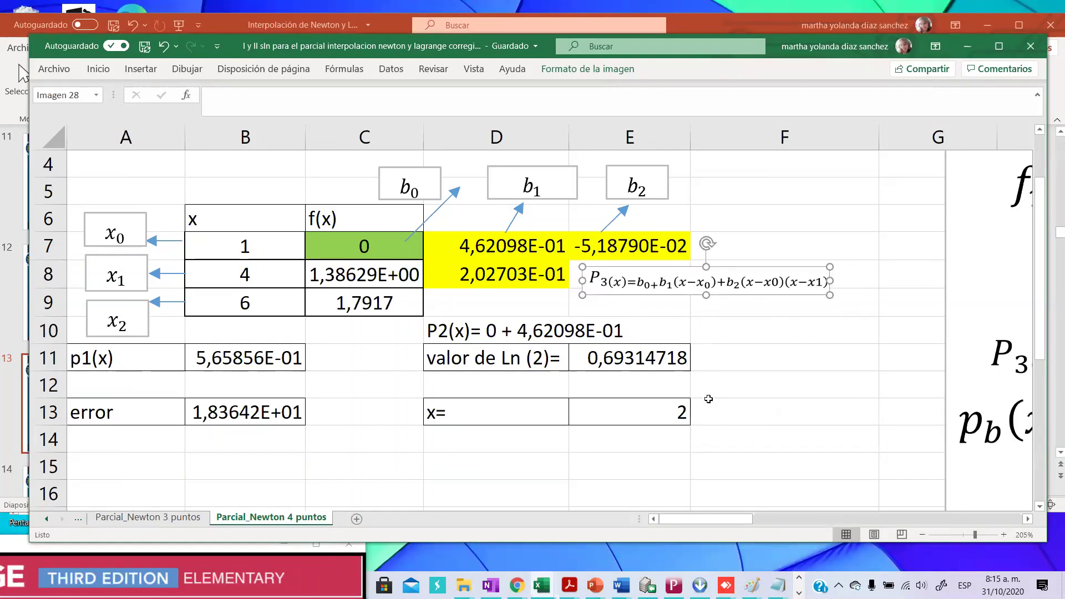
{"action": "left_click", "coordinate": [767, 328]}
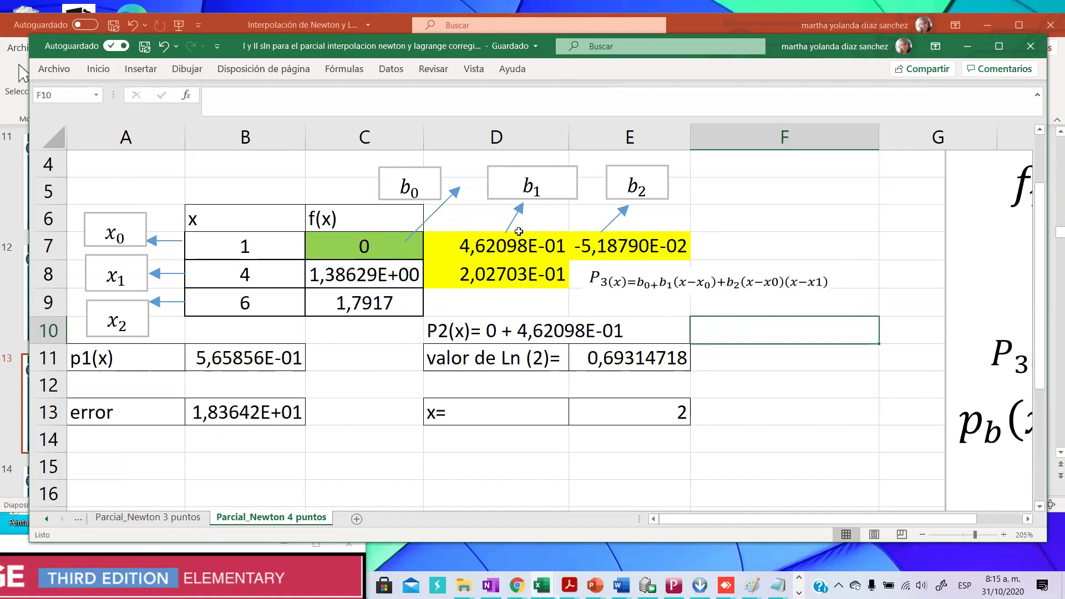
Extend the polynomial in D10 with the first factor, making it "P2(x)= 0 + 4,62098E-01 (x-1)".
{"action": "left_click", "coordinate": [433, 328]}
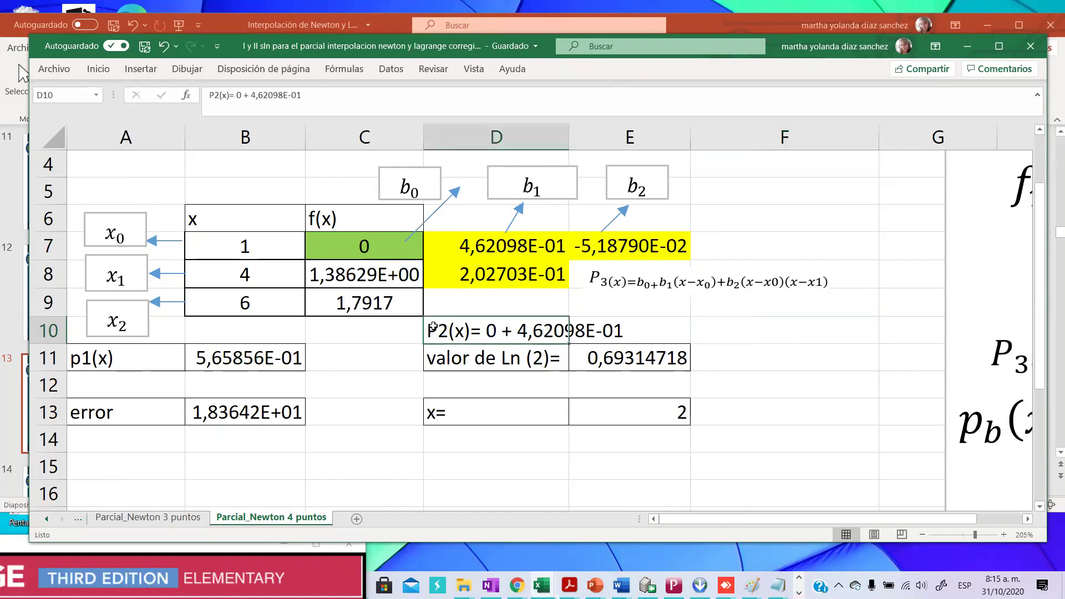
{"action": "left_click", "coordinate": [623, 329]}
{"action": "left_click", "coordinate": [623, 329]}
{"action": "left_click", "coordinate": [466, 329]}
{"action": "double_click", "coordinate": [466, 330]}
{"action": "left_click", "coordinate": [625, 331]}
{"action": "type", "text": "(x-"}
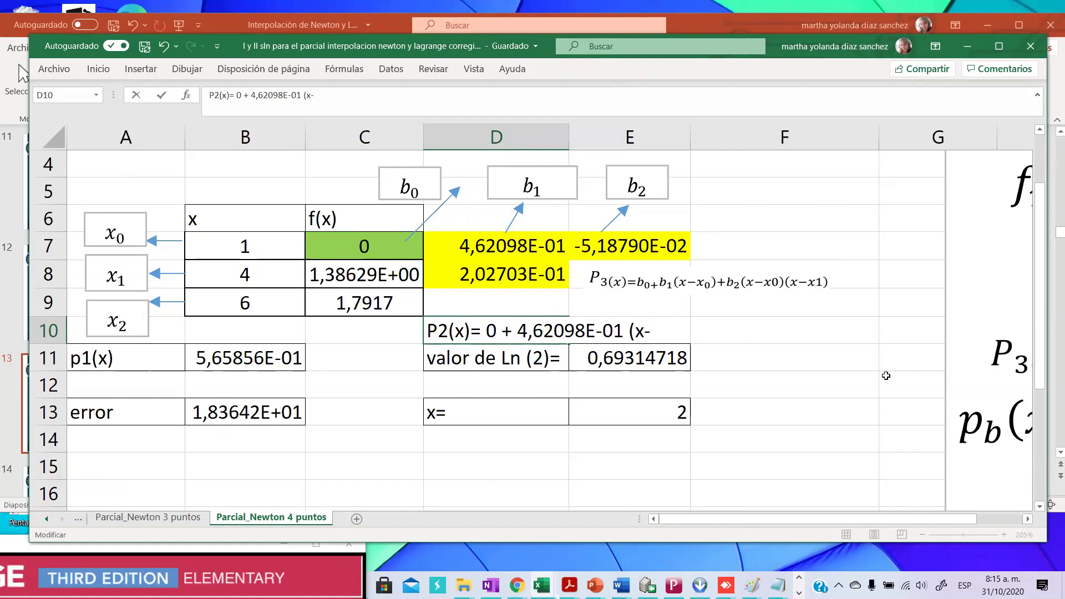
{"action": "type", "text": "1)"}
{"action": "key", "text": "BackSpace"}
{"action": "key", "text": "BackSpace"}
Complete the D10 polynomial by adding the second-degree term "-5,18790E-02(x-1)(x-4)".
{"action": "type", "text": "-5,1879"}
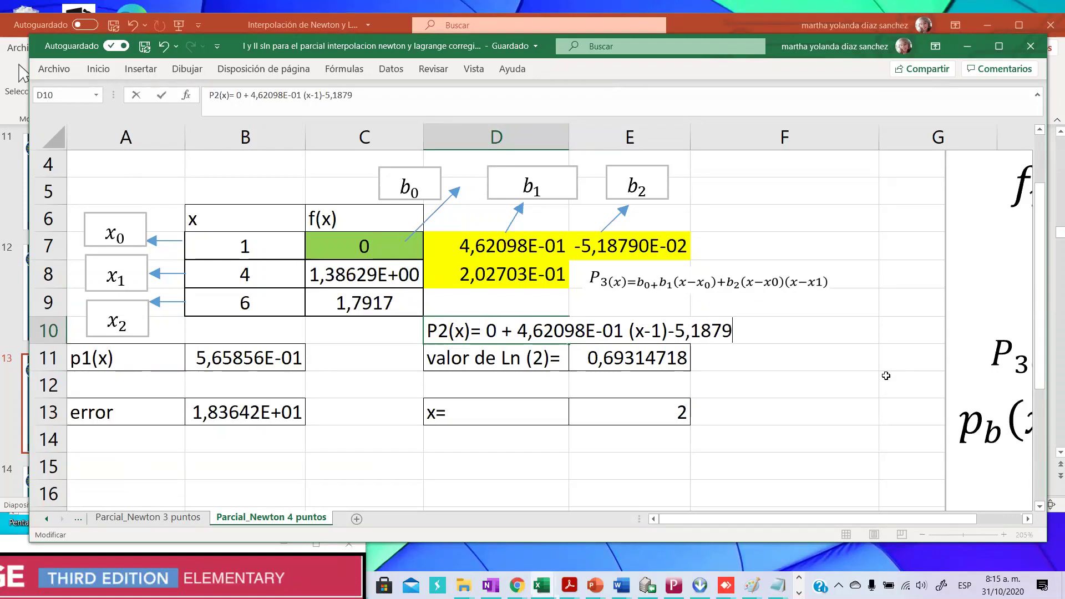
{"action": "type", "text": "0E-02(x-"}
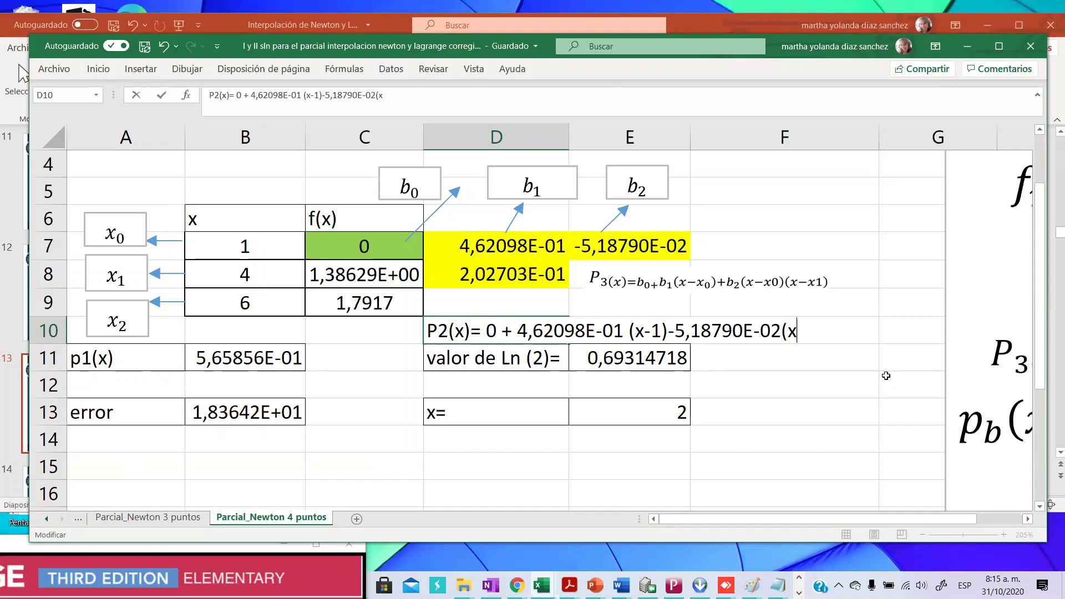
{"action": "type", "text": ")"}
{"action": "key", "text": "BackSpace"}
{"action": "type", "text": "1)(x-4"}
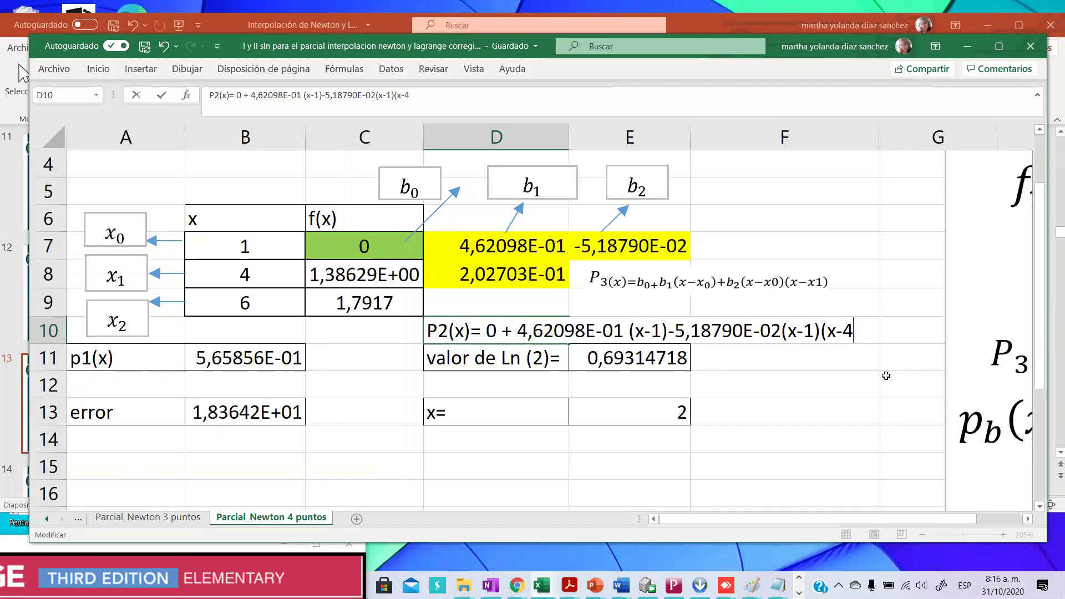
{"action": "type", "text": ")"}
{"action": "key", "text": "Return"}
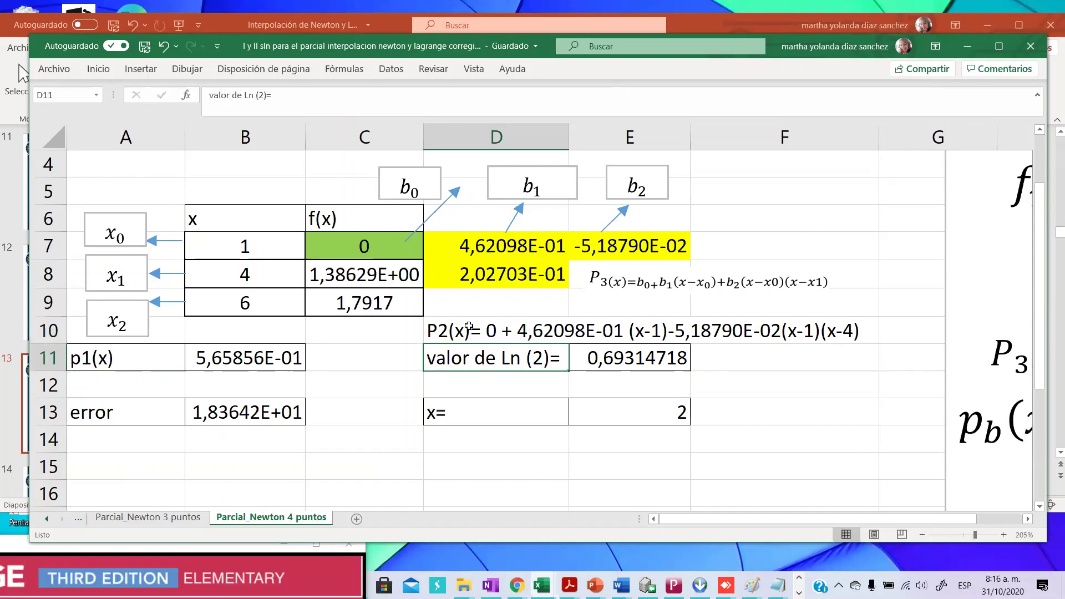
Highlight the polynomial across D10:F10 with a light green fill.
{"action": "left_click_drag", "start_coordinate": [451, 332], "coordinate": [831, 332]}
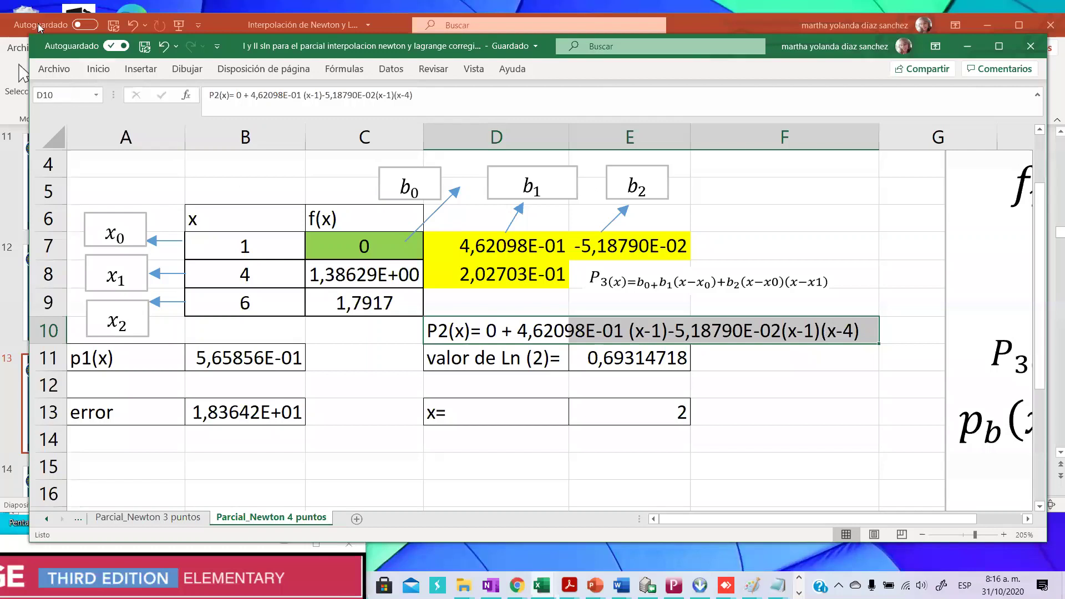
{"action": "left_click", "coordinate": [98, 68]}
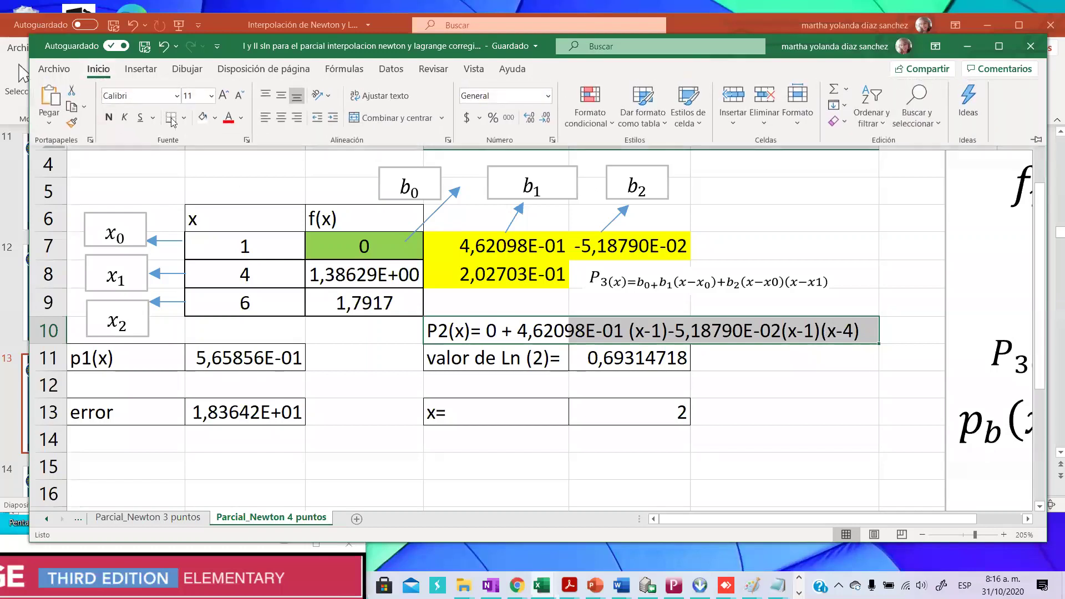
{"action": "left_click", "coordinate": [215, 117]}
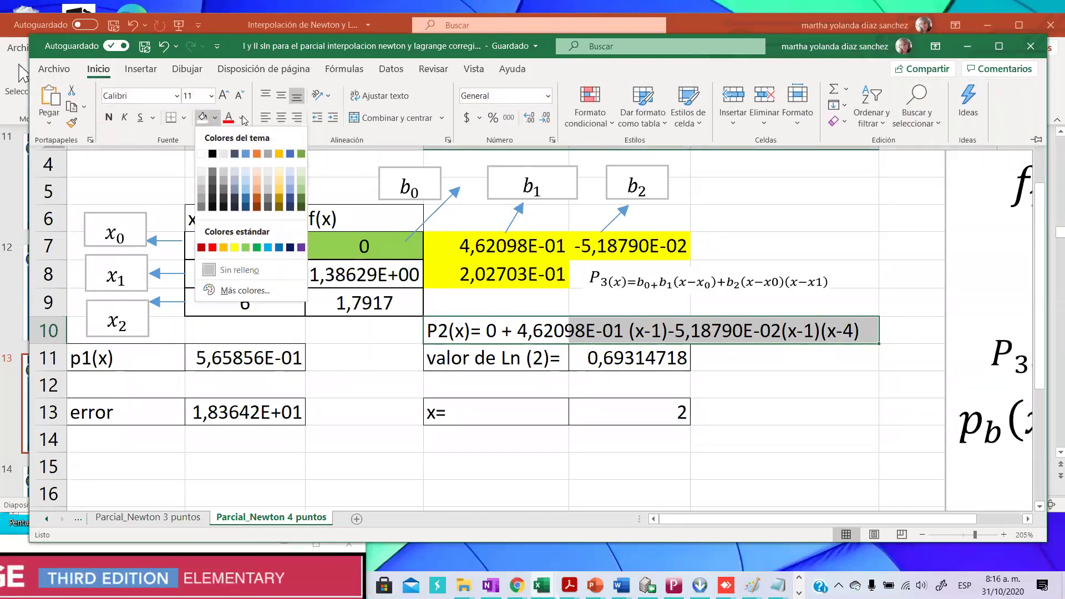
{"action": "left_click", "coordinate": [300, 191]}
{"action": "left_click", "coordinate": [723, 480]}
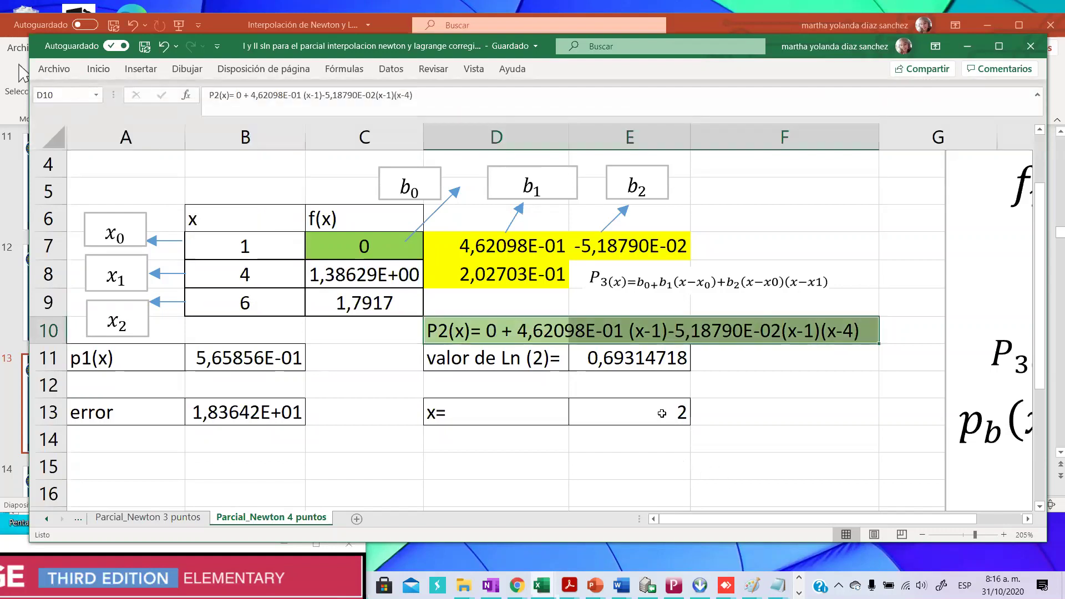
{"action": "left_click", "coordinate": [742, 413]}
{"action": "mouse_move", "coordinate": [645, 578]}
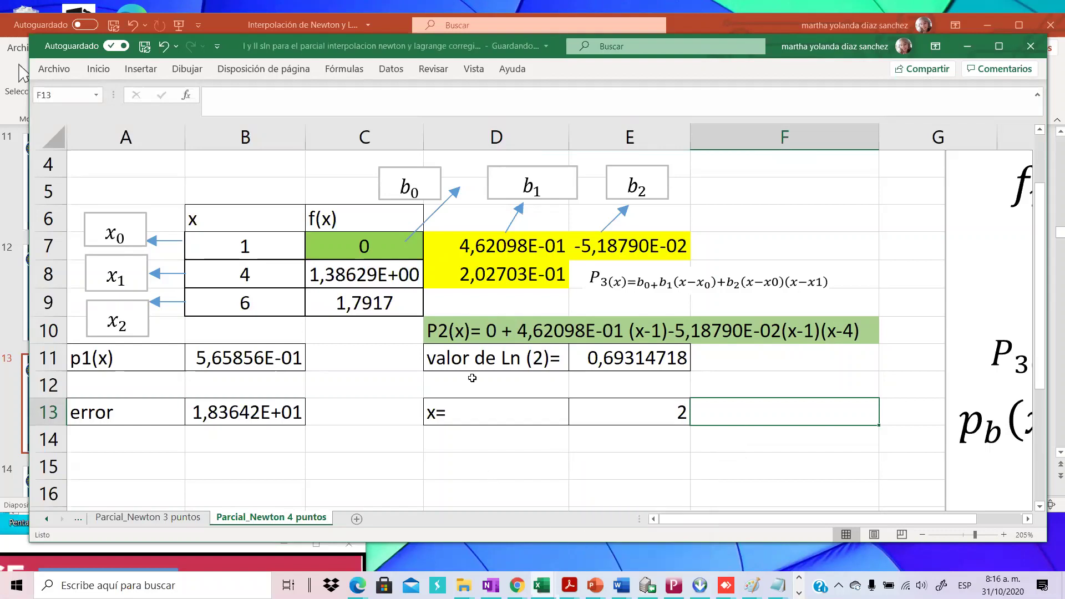
Remove the zero term from D10 so the polynomial reads "P2(x)= 4,62098E-01 (x-1)-5,18790E-02(x-1)(x-4)".
{"action": "double_click", "coordinate": [462, 331]}
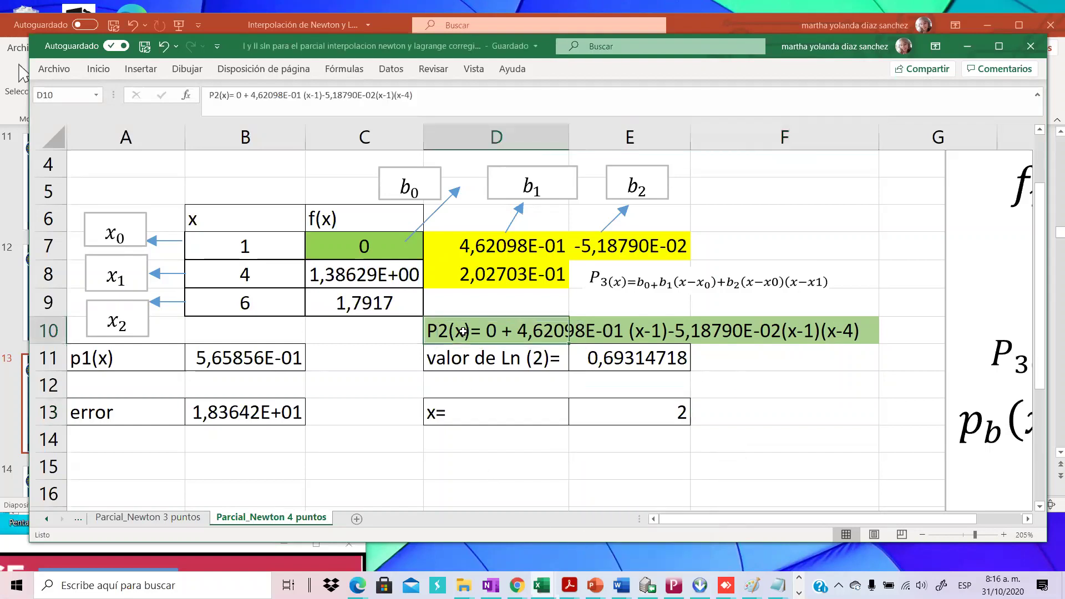
{"action": "left_click", "coordinate": [498, 331]}
{"action": "key", "text": "BackSpace"}
{"action": "key", "text": "Delete"}
{"action": "key", "text": "Delete"}
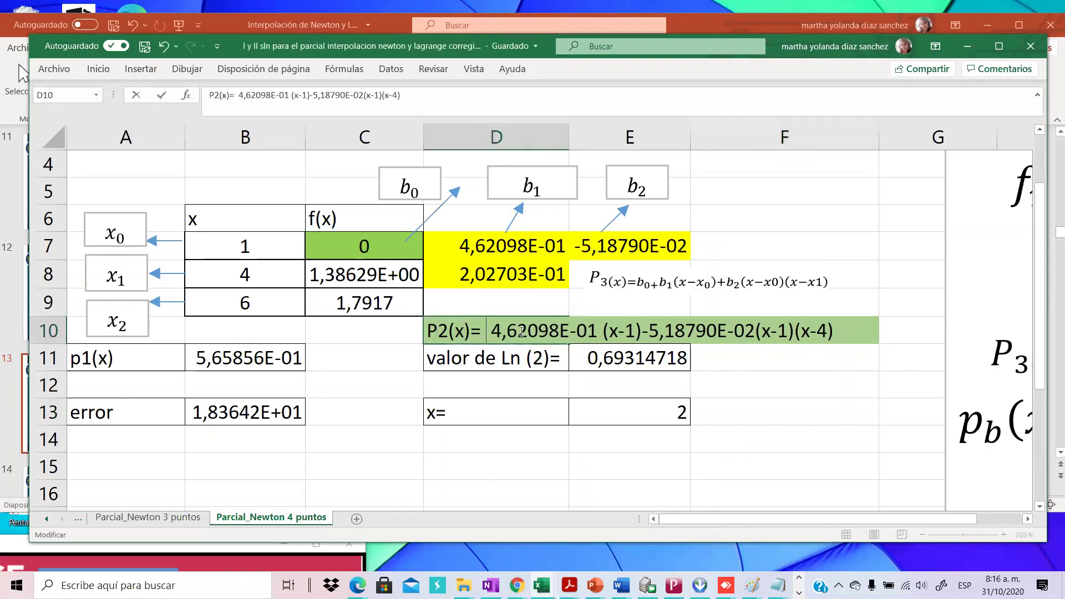
{"action": "key", "text": "Return"}
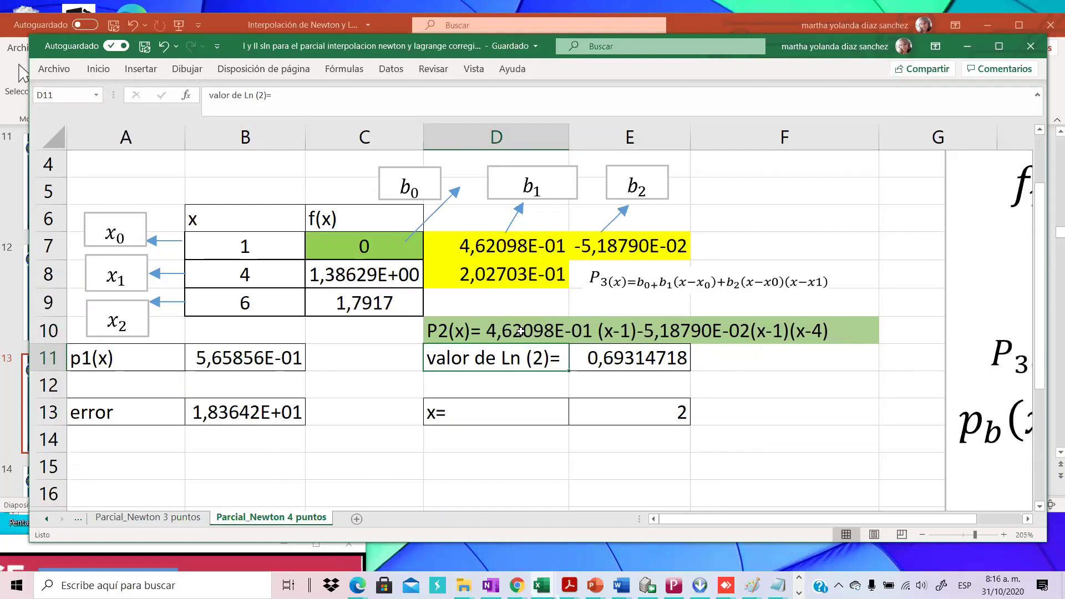
Format the 2 in "P2(x)" in D10 as a subscript.
{"action": "double_click", "coordinate": [438, 331]}
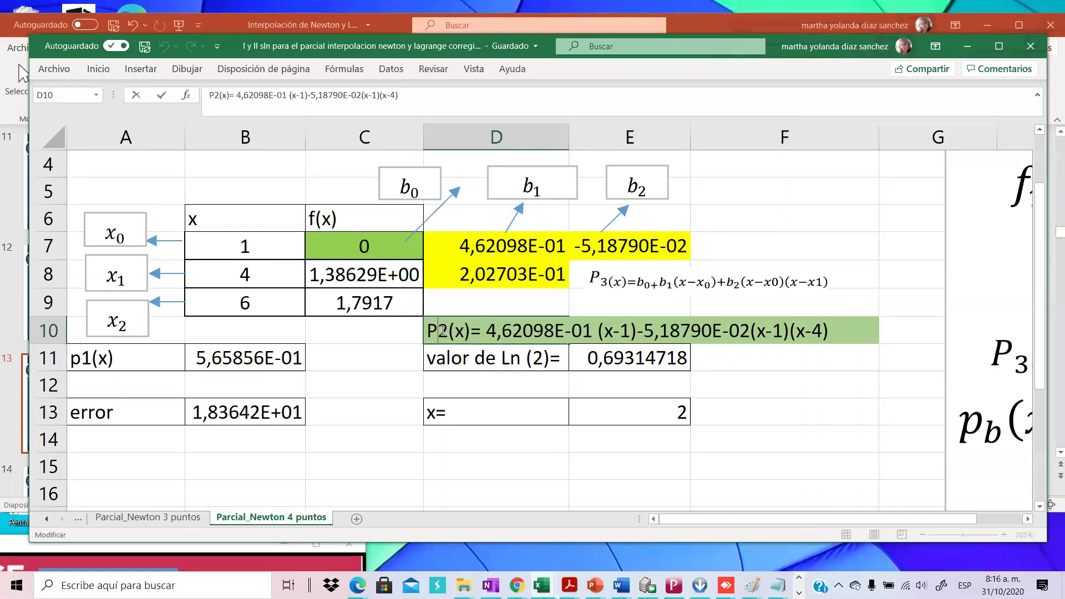
{"action": "right_click", "coordinate": [442, 331]}
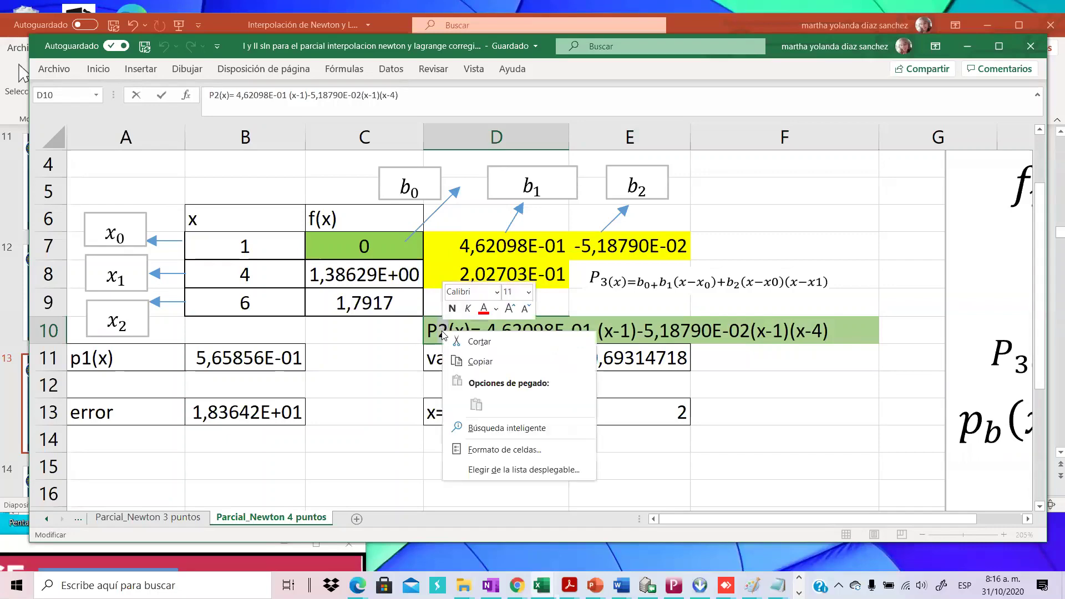
{"action": "left_click", "coordinate": [493, 447]}
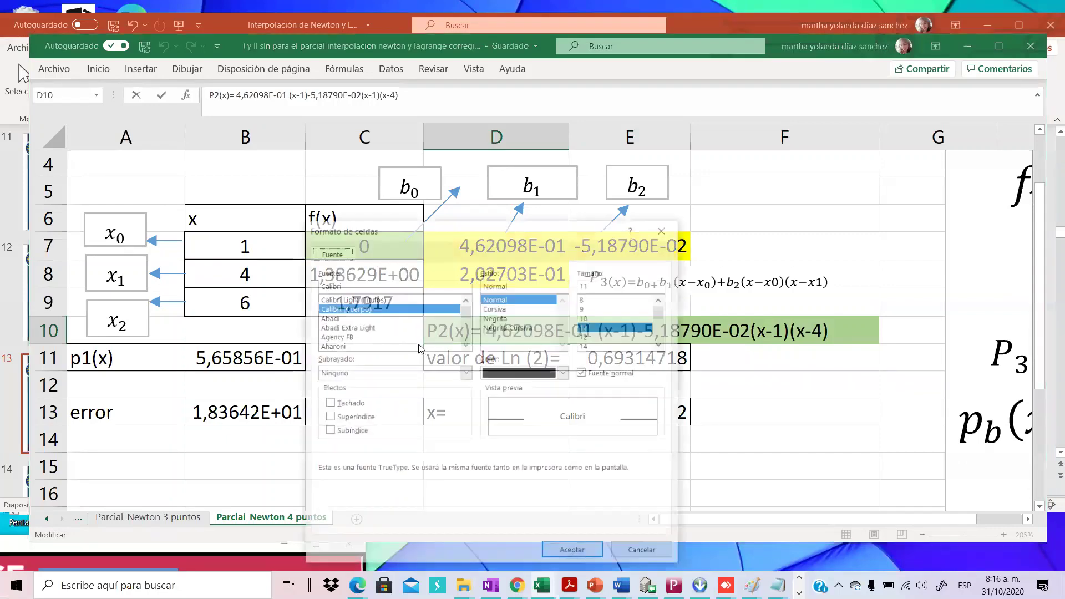
{"action": "left_click", "coordinate": [351, 429]}
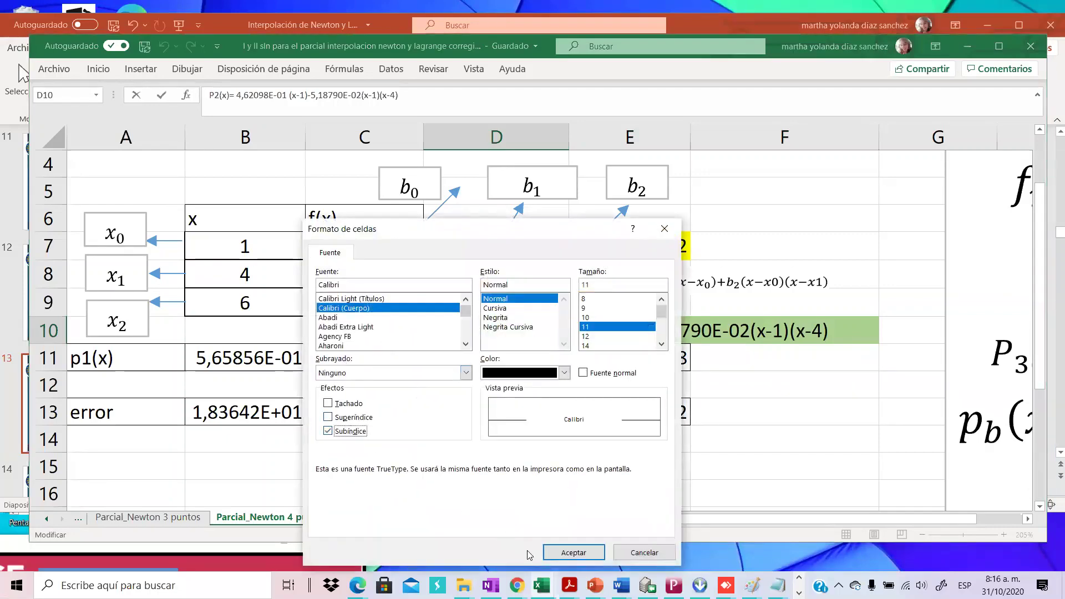
{"action": "left_click", "coordinate": [573, 552]}
{"action": "left_click", "coordinate": [765, 439]}
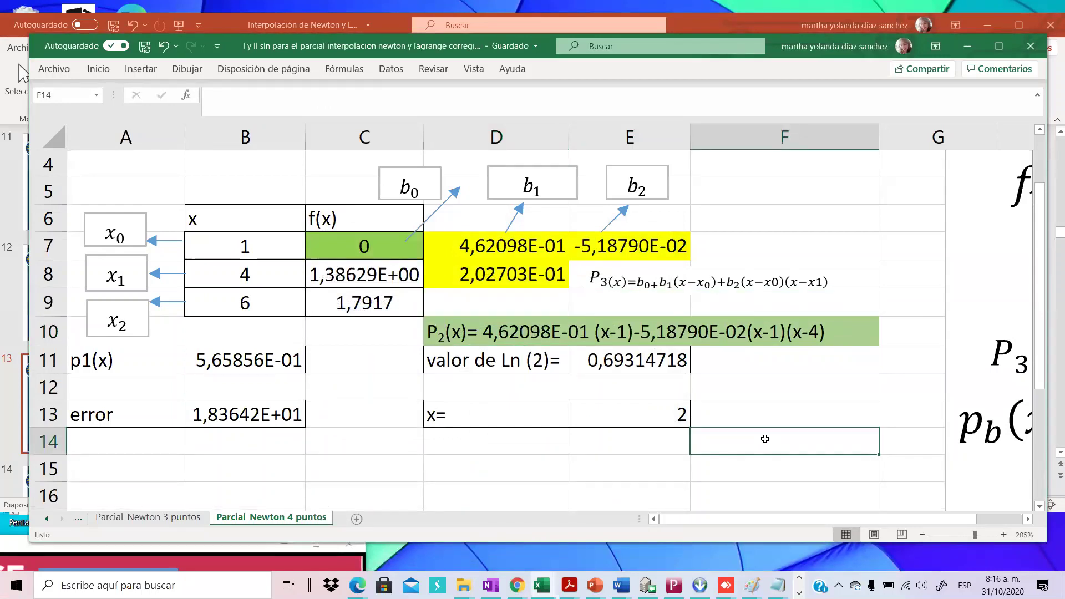
Change the label in D11 to "REAL Ln (2)=".
{"action": "double_click", "coordinate": [147, 415]}
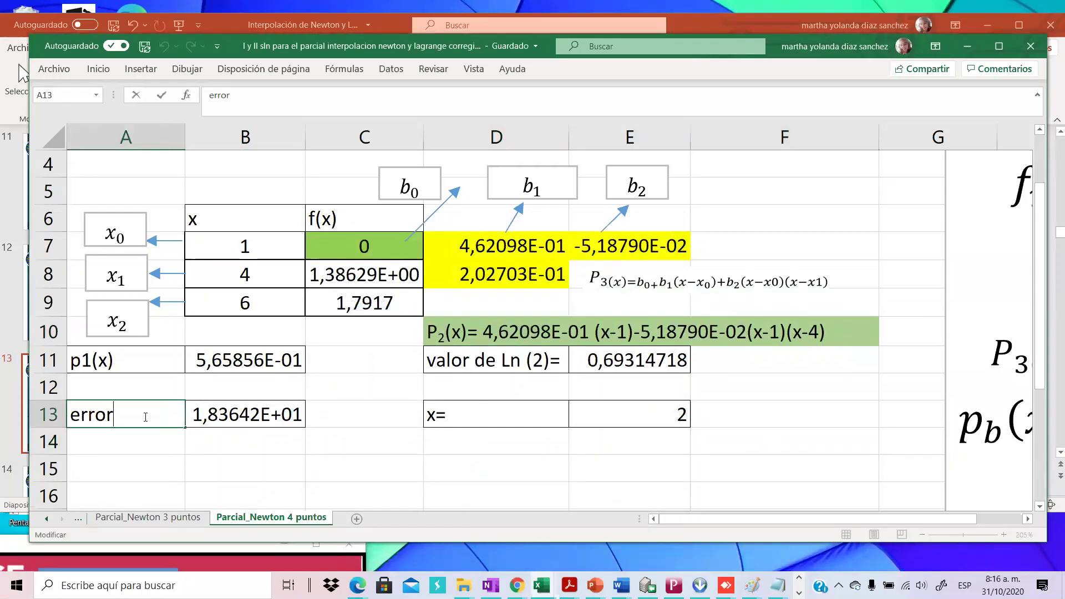
{"action": "left_click", "coordinate": [192, 449]}
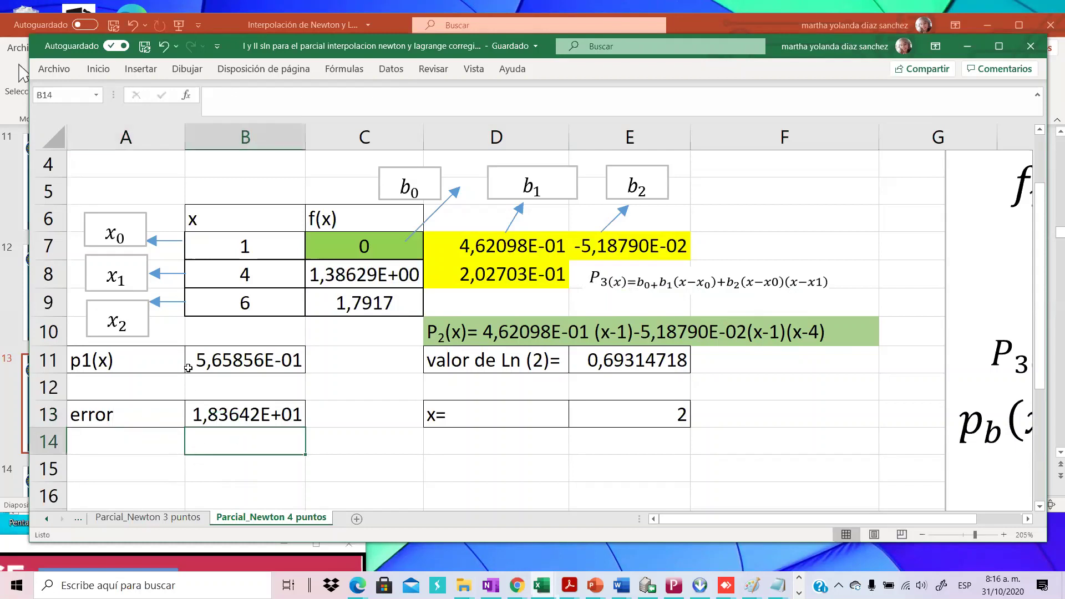
{"action": "left_click", "coordinate": [592, 368]}
{"action": "double_click", "coordinate": [483, 362]}
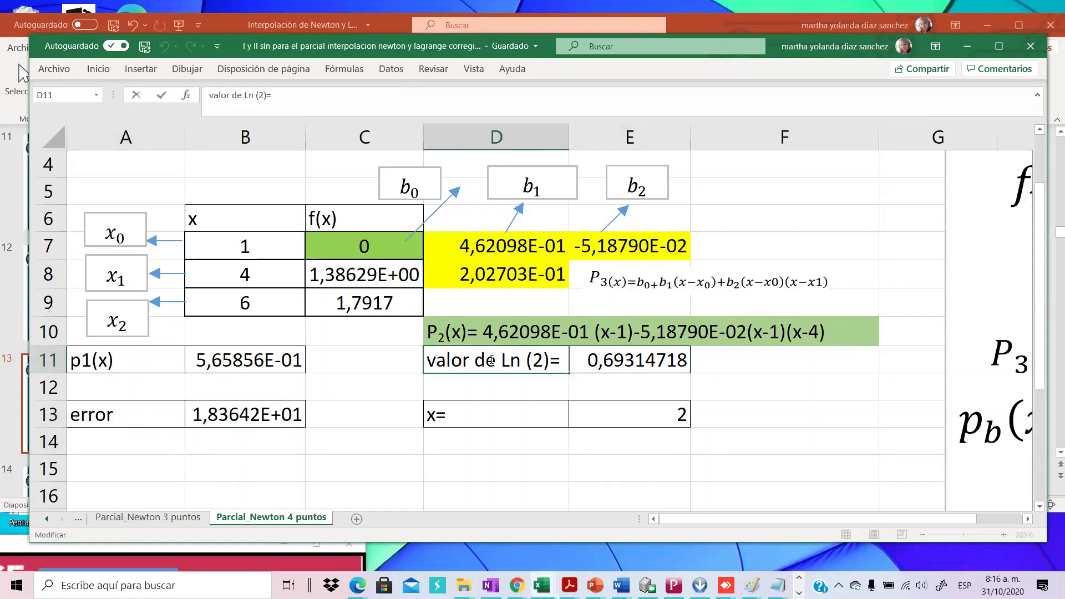
{"action": "left_click_drag", "start_coordinate": [491, 361], "coordinate": [385, 352]}
{"action": "type", "text": "REA"}
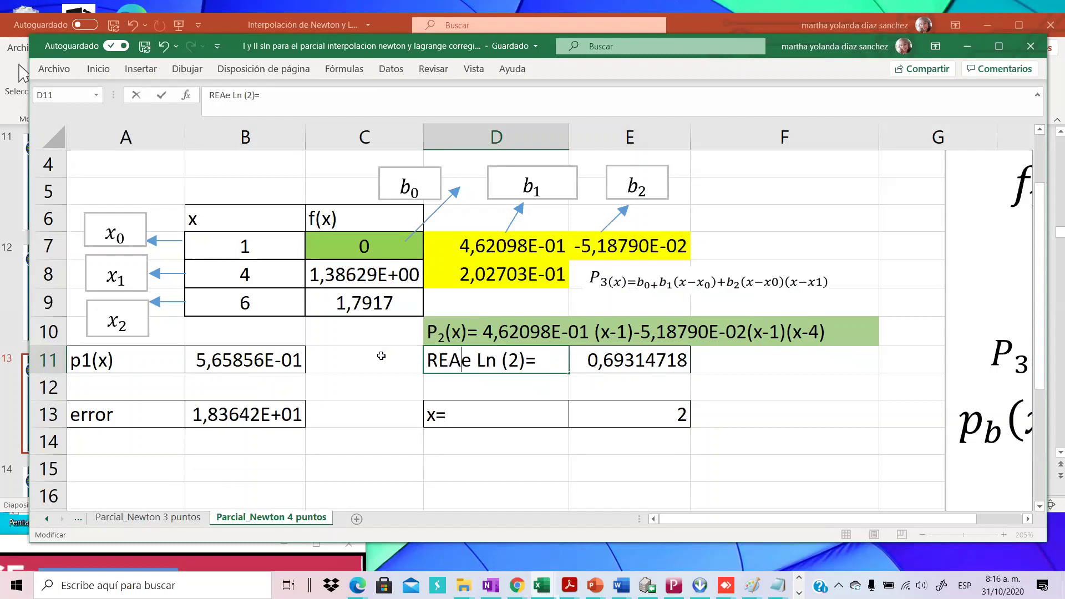
{"action": "type", "text": "L"}
{"action": "key", "text": "Delete"}
{"action": "key", "text": "Return"}
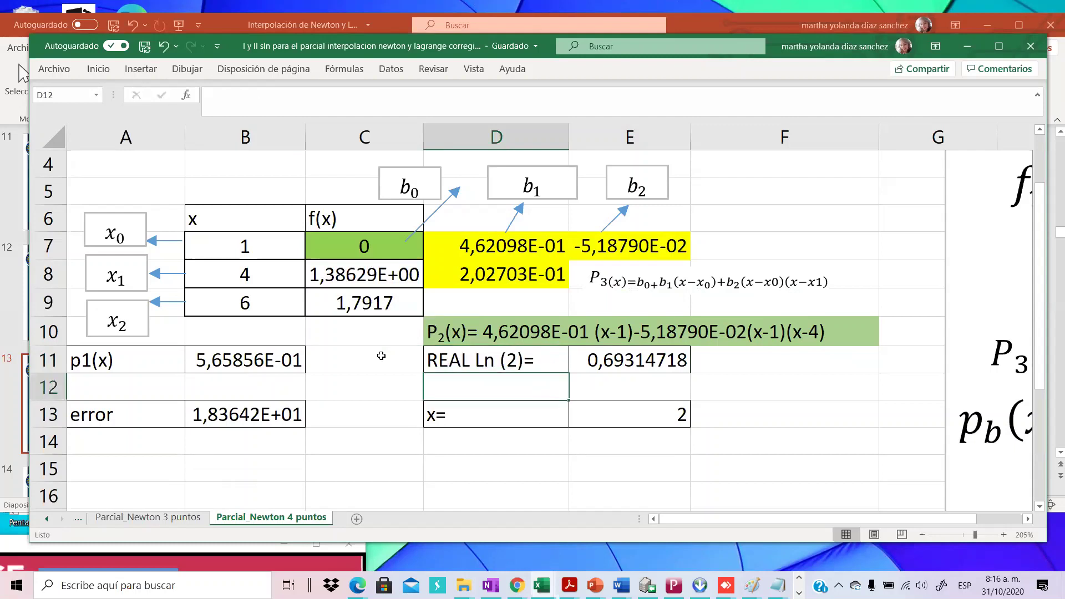
Clear the p1(x) formula in B11 and the error formula in B13.
{"action": "left_click", "coordinate": [591, 361]}
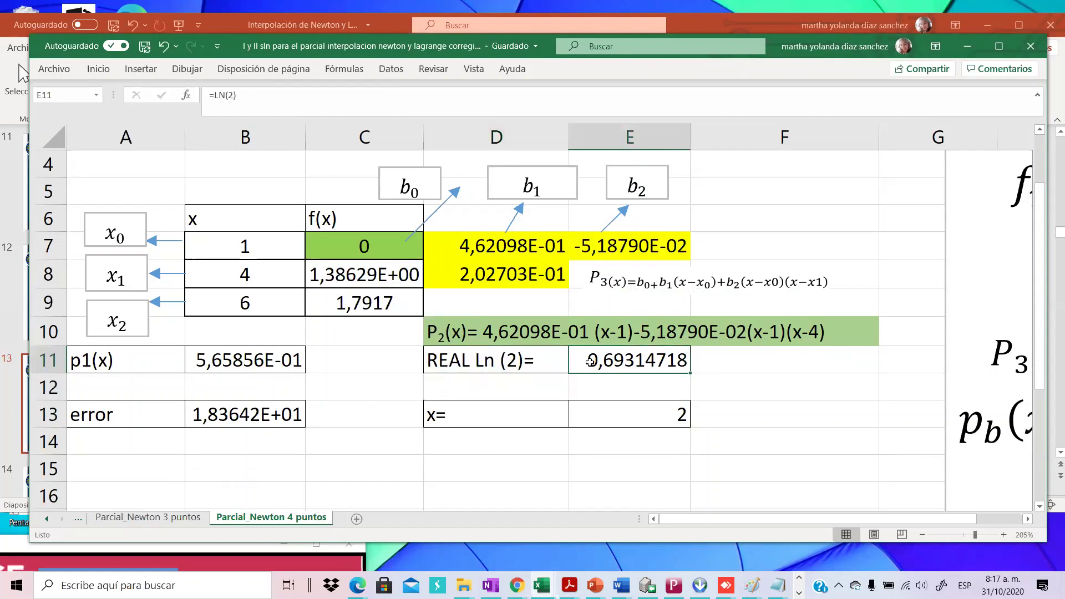
{"action": "left_click", "coordinate": [230, 355]}
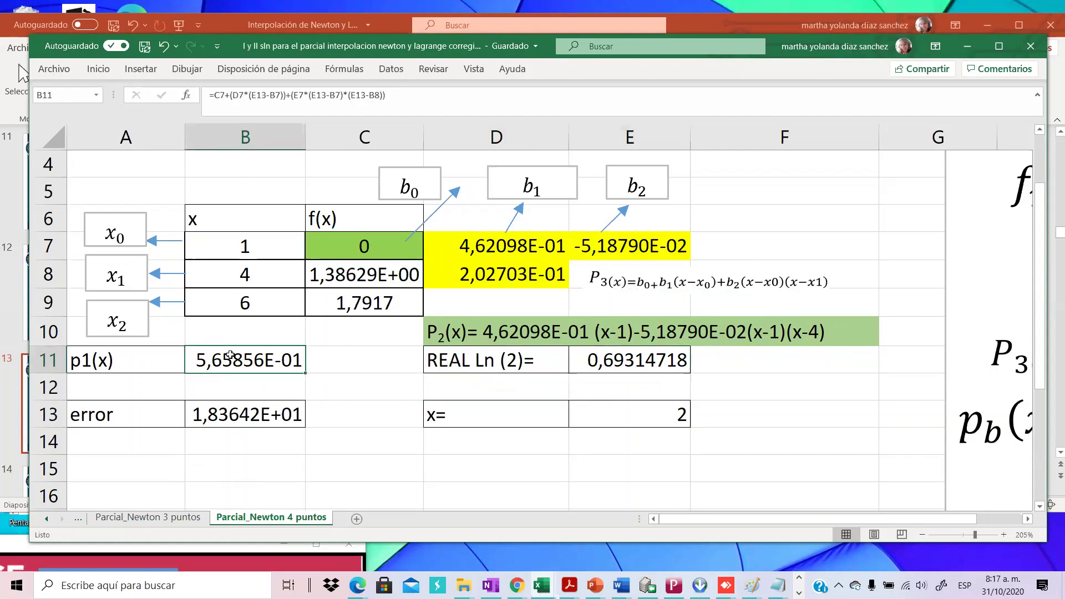
{"action": "key", "text": "Delete"}
{"action": "left_click", "coordinate": [225, 412]}
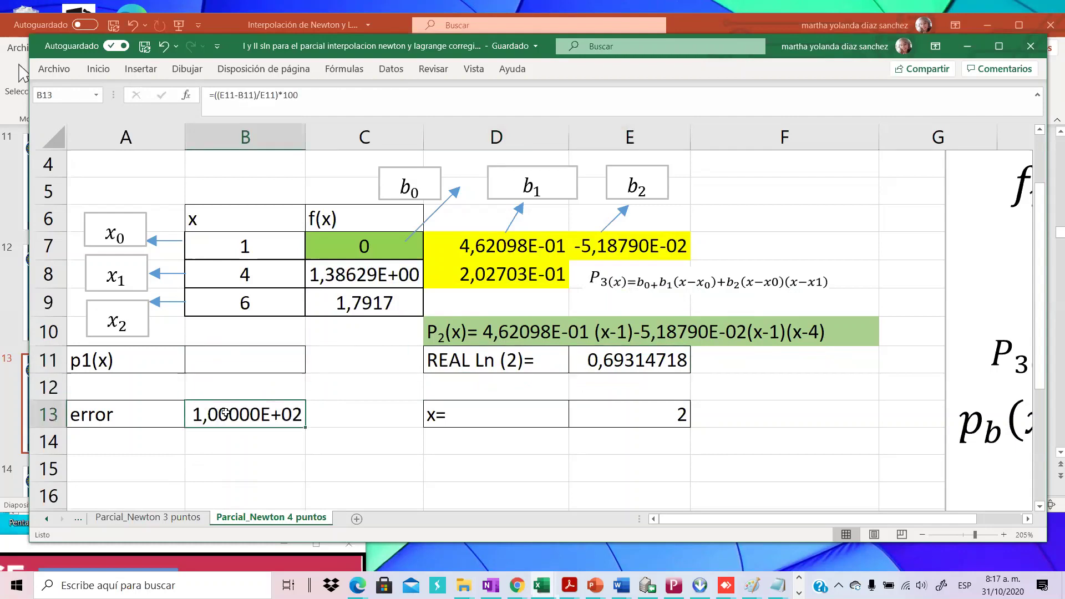
{"action": "key", "text": "Delete"}
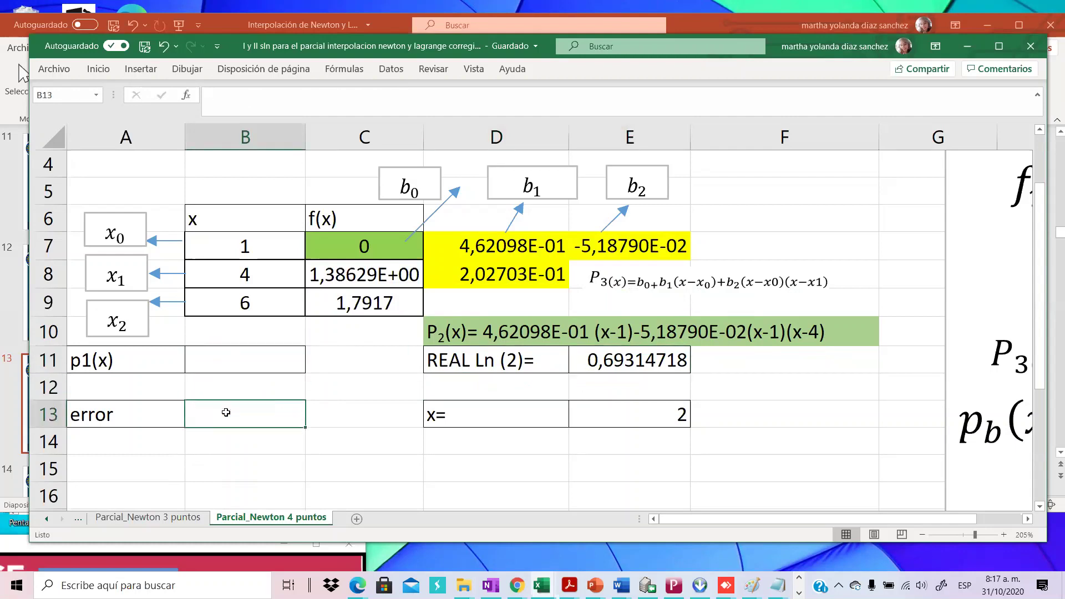
Change the label in A11 from p1(x) to "p2(x)".
{"action": "double_click", "coordinate": [83, 360]}
{"action": "key", "text": "Delete"}
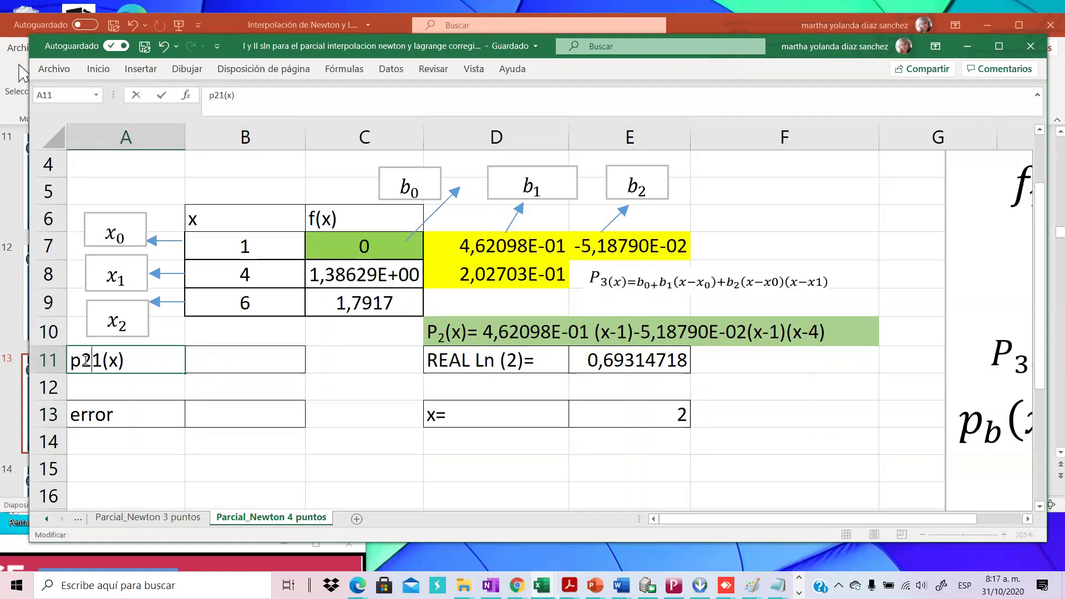
{"action": "type", "text": "2"}
{"action": "key", "text": "Return"}
Copy the polynomial expression "4,62098E-01 (x-1)-5,18790E-02(x-1)(x-4)" from D10, leaving the "P2(x)=" part out.
{"action": "double_click", "coordinate": [501, 331]}
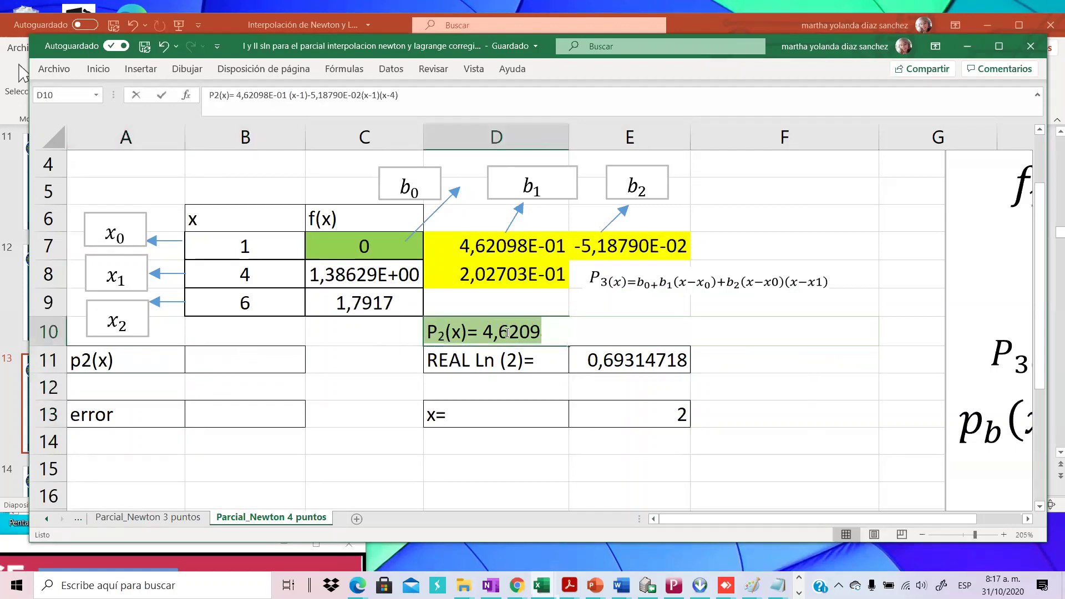
{"action": "left_click_drag", "start_coordinate": [483, 332], "coordinate": [855, 332]}
{"action": "key", "text": "ctrl+c"}
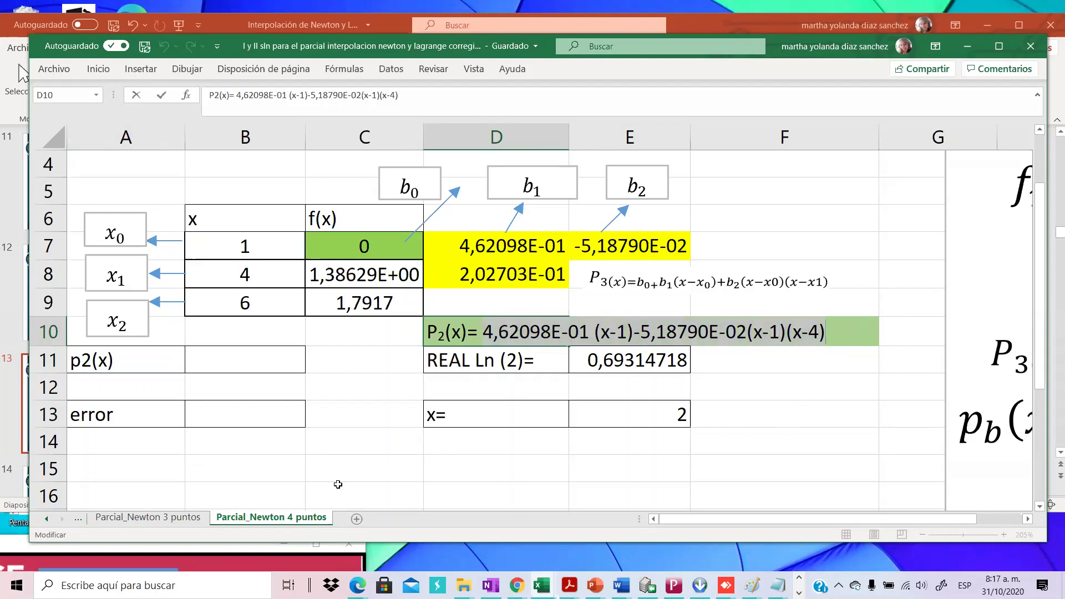
{"action": "key", "text": "Escape"}
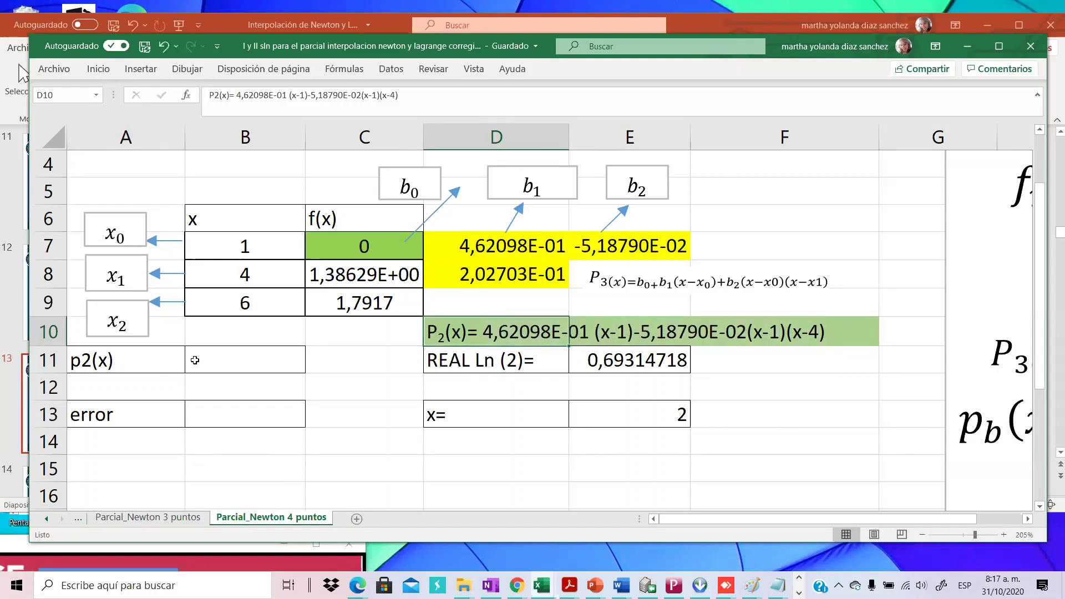
Enter the label "P2(x=2)" in D14, under the x= label.
{"action": "left_click", "coordinate": [194, 360]}
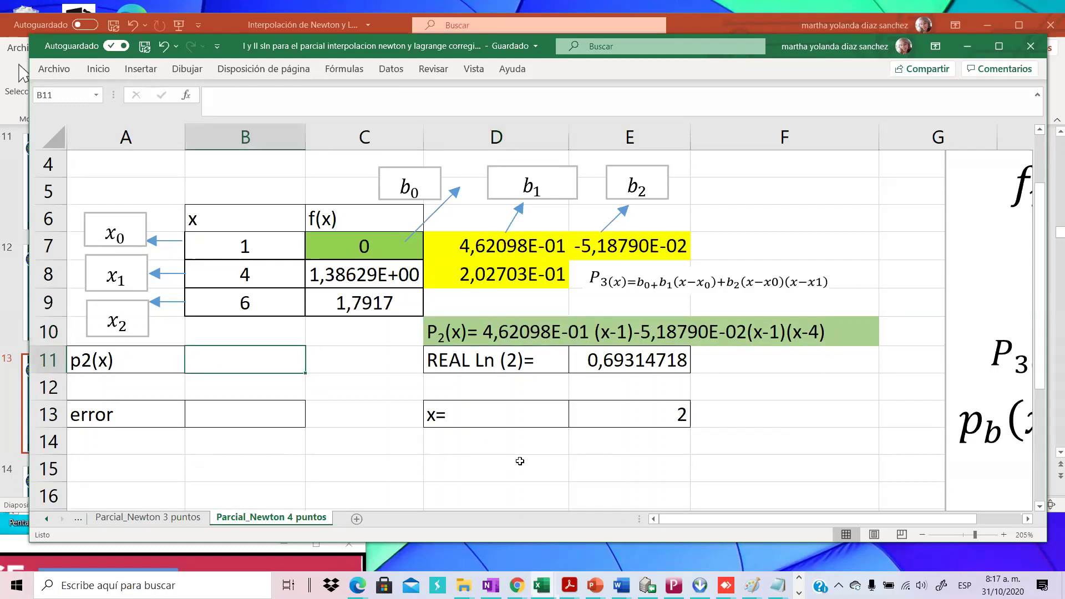
{"action": "left_click", "coordinate": [503, 460]}
{"action": "left_click", "coordinate": [472, 429]}
{"action": "left_click", "coordinate": [482, 413]}
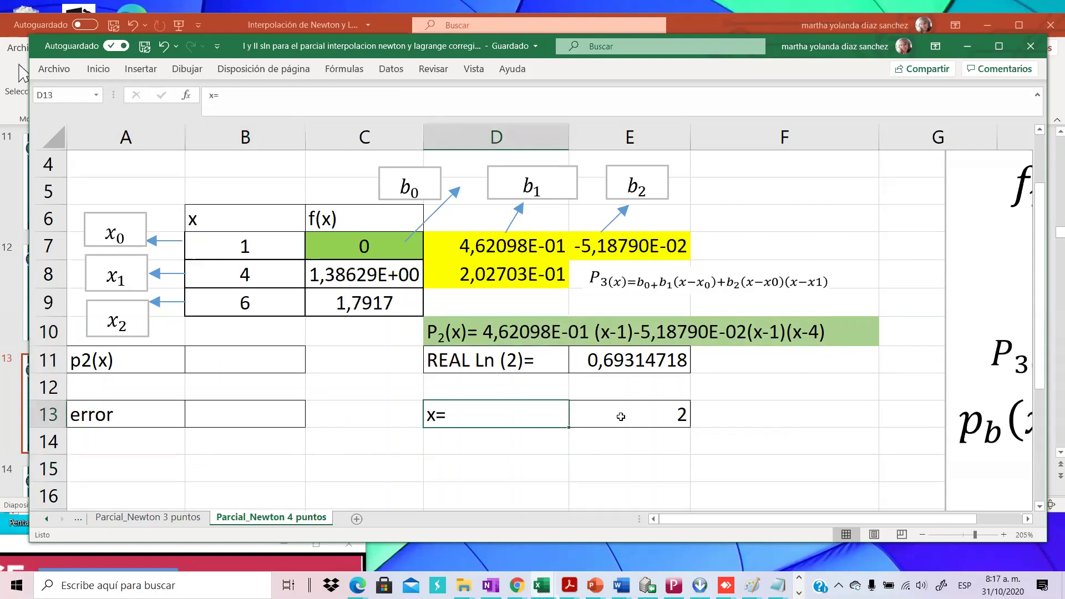
{"action": "left_click", "coordinate": [485, 450]}
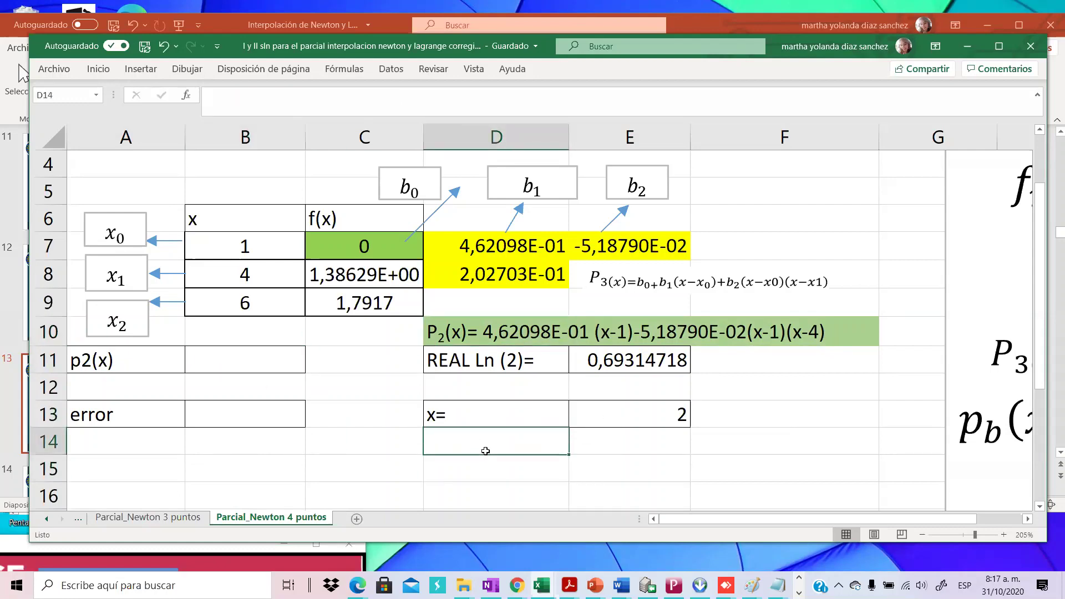
{"action": "type", "text": "P2("}
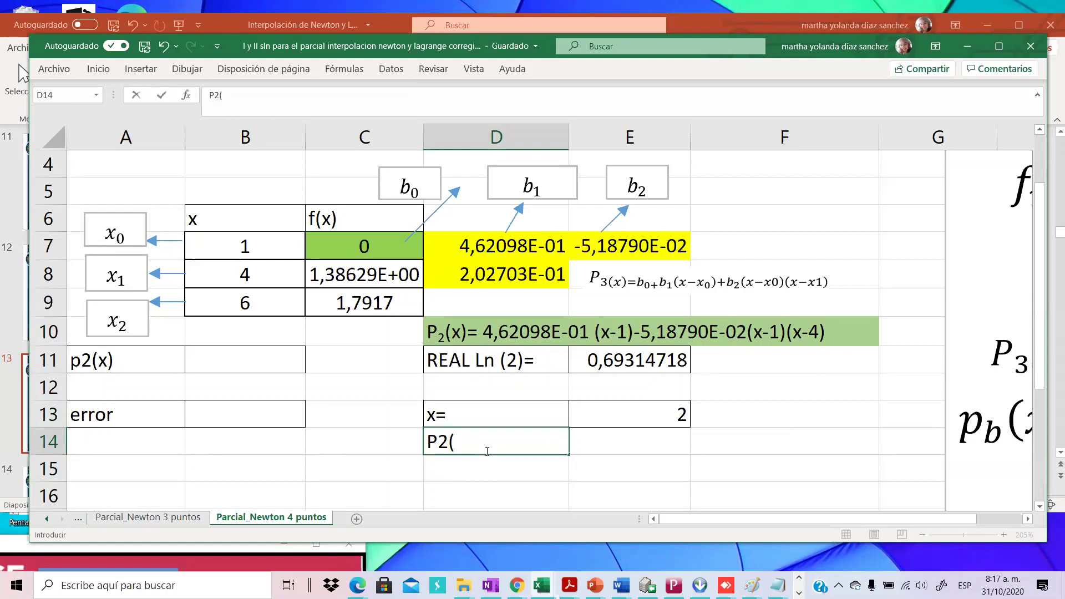
{"action": "type", "text": "x=2)"}
{"action": "key", "text": "Return"}
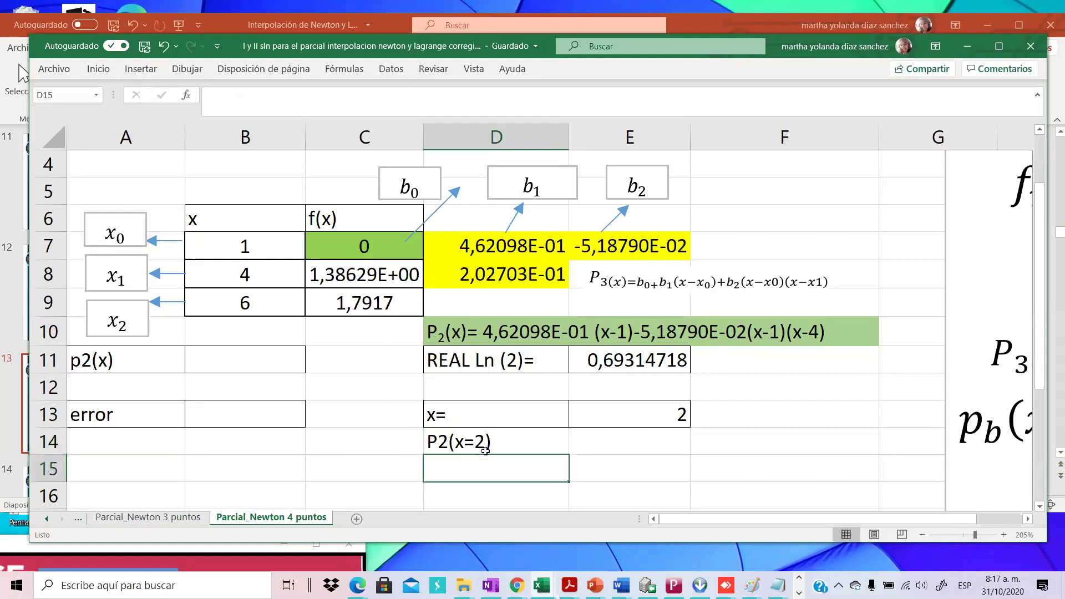
Right-align the label in D14 and extend it to read "P2(x=2) =".
{"action": "left_click", "coordinate": [490, 443]}
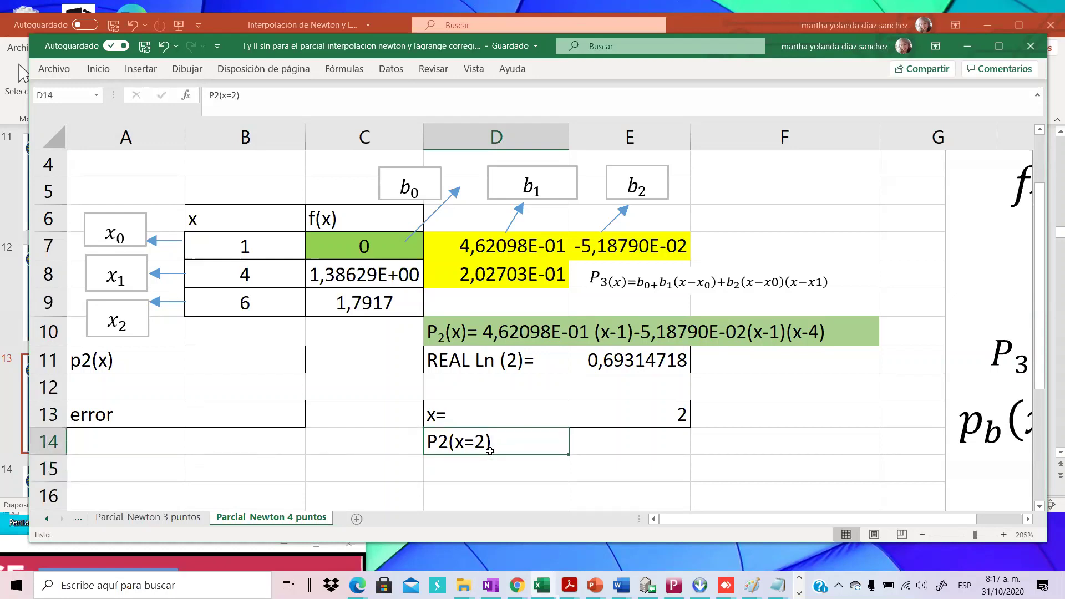
{"action": "left_click", "coordinate": [102, 70]}
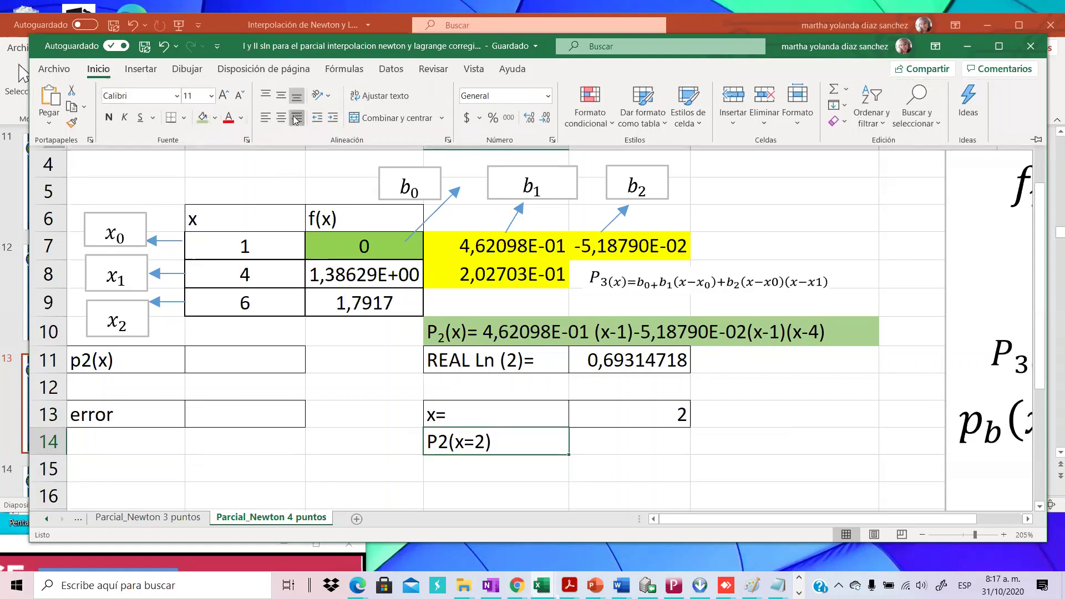
{"action": "left_click", "coordinate": [297, 118]}
{"action": "left_click", "coordinate": [566, 443]}
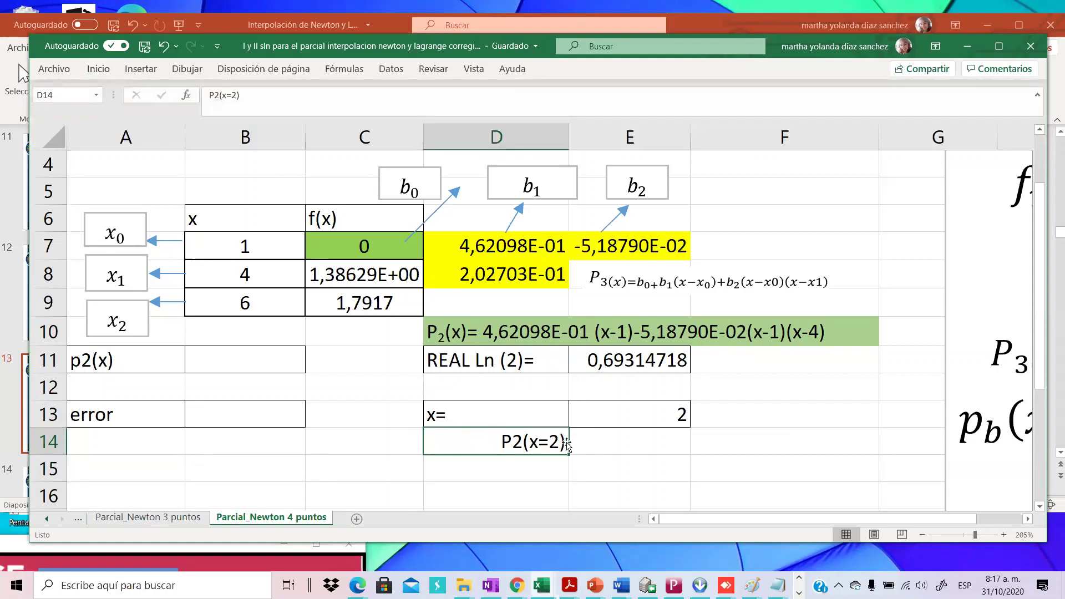
{"action": "double_click", "coordinate": [565, 443]}
{"action": "type", "text": "="}
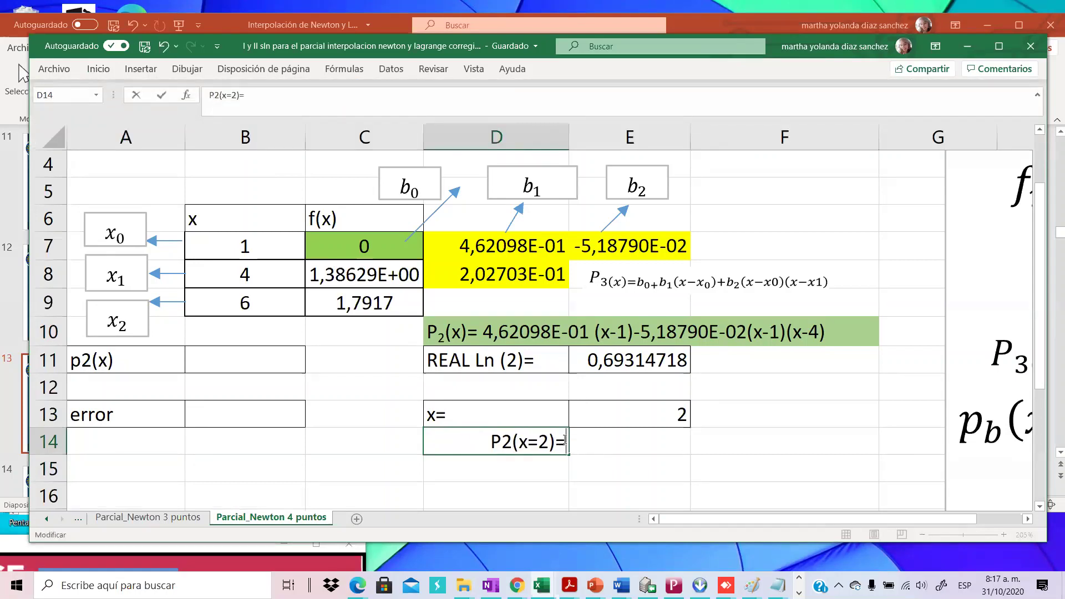
{"action": "left_click", "coordinate": [551, 443]}
Start a formula in E14 with the copied polynomial expression, preceded by "0+".
{"action": "double_click", "coordinate": [591, 442]}
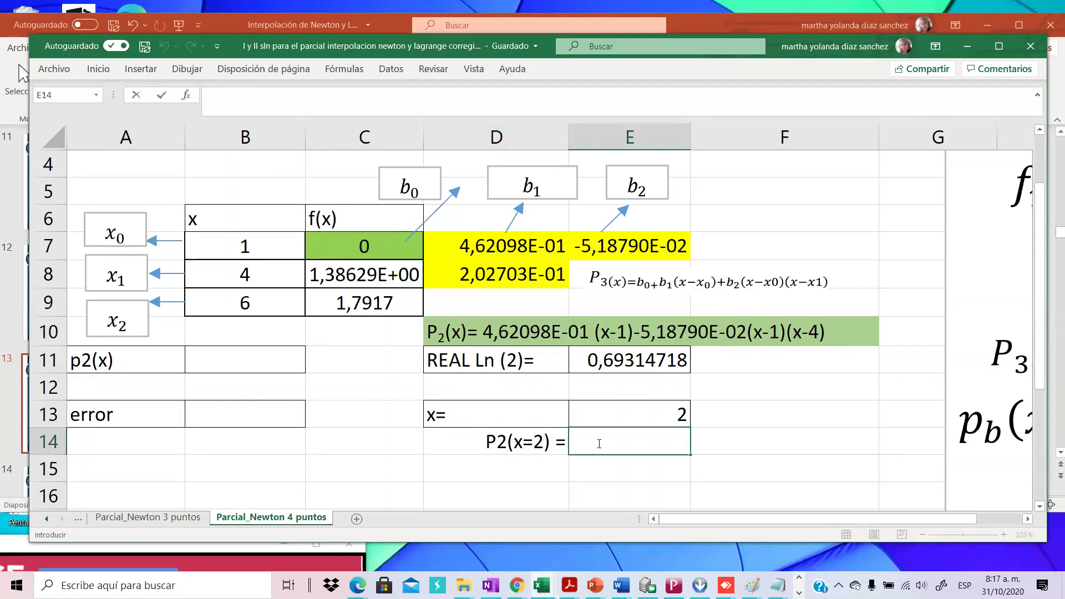
{"action": "type", "text": "="}
{"action": "key", "text": "ctrl+v"}
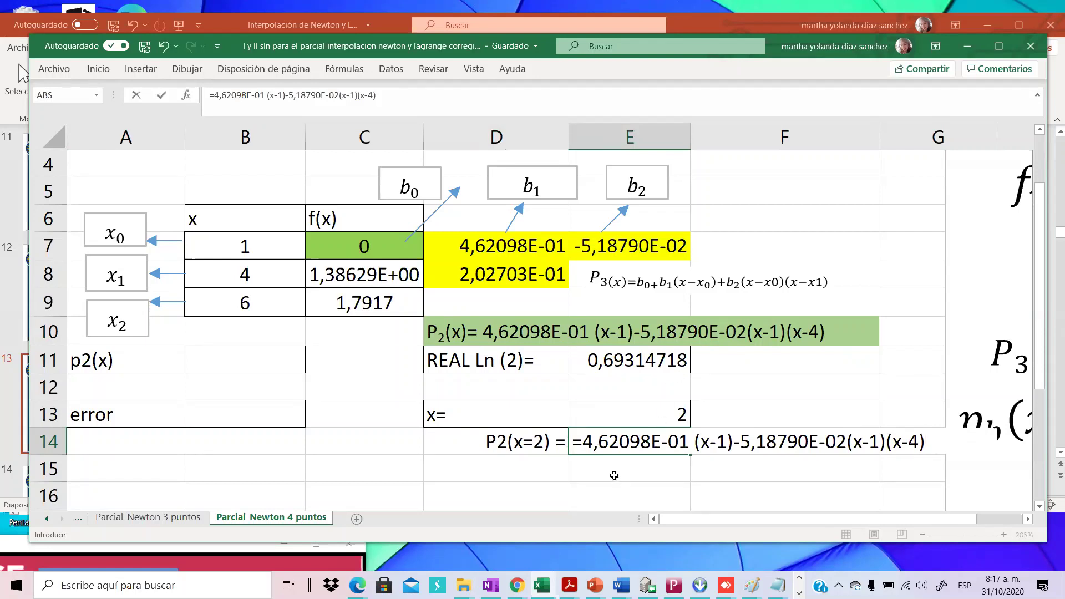
{"action": "left_click", "coordinate": [586, 440]}
{"action": "type", "text": "0+"}
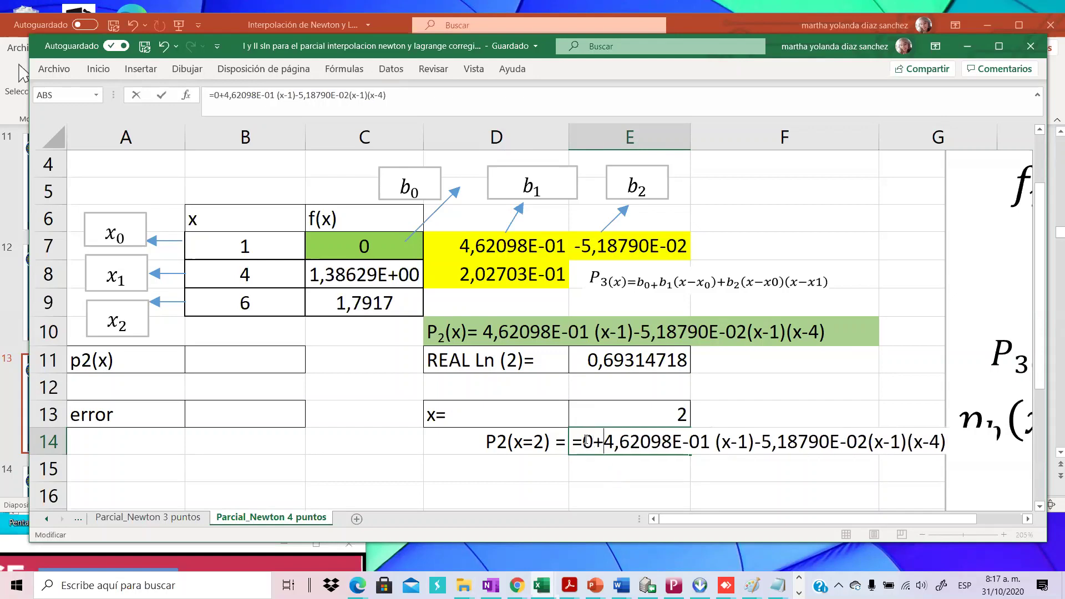
Replace all three x terms in the E14 formula with 2 and try to enter it.
{"action": "double_click", "coordinate": [726, 444]}
{"action": "type", "text": "2"}
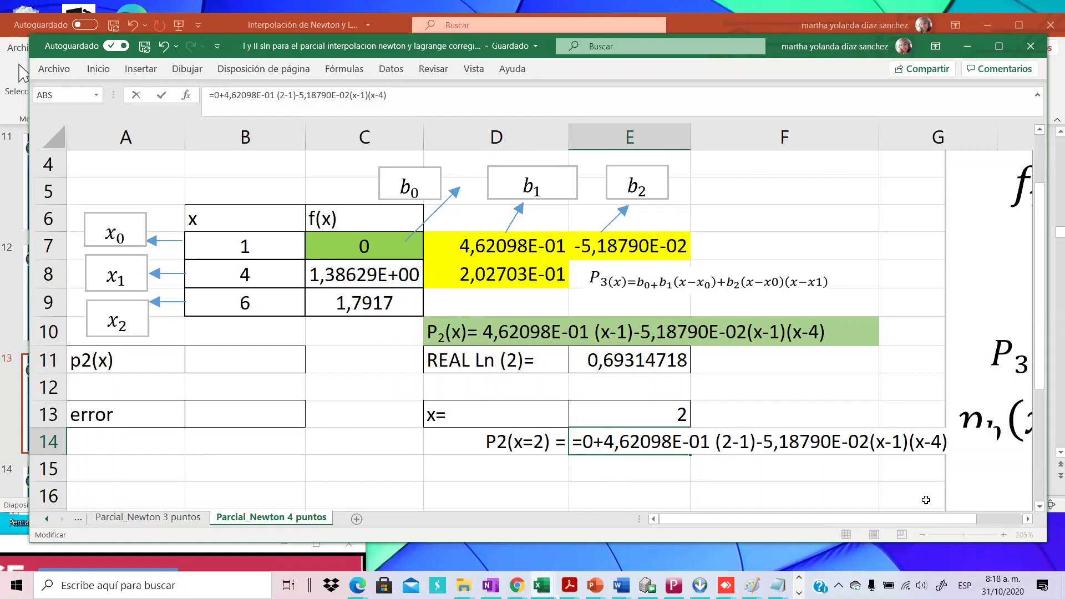
{"action": "double_click", "coordinate": [880, 438]}
{"action": "type", "text": "2"}
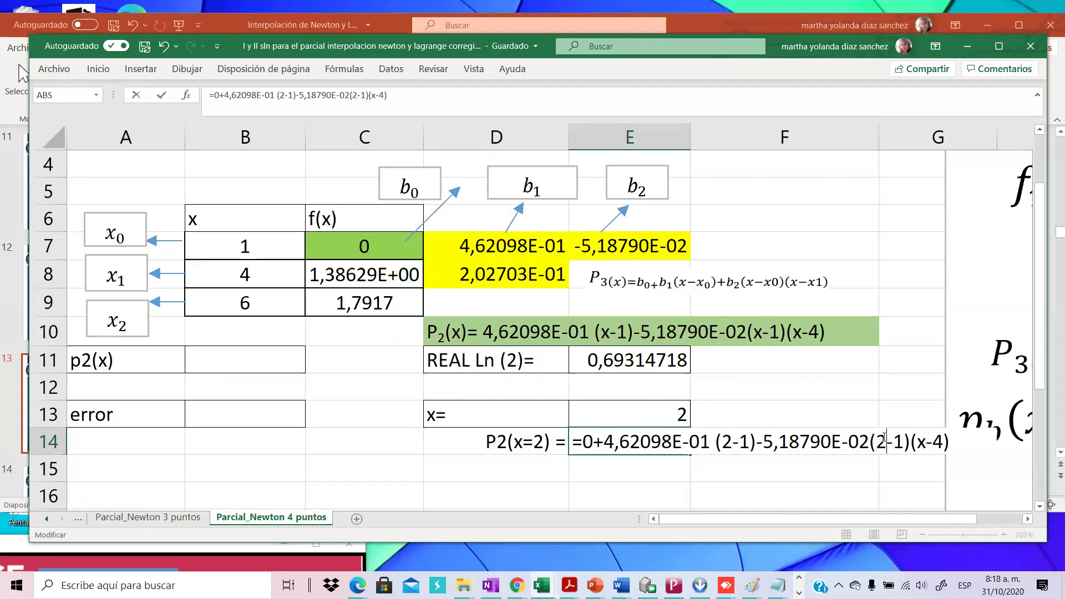
{"action": "left_click_drag", "start_coordinate": [796, 519], "coordinate": [841, 519]}
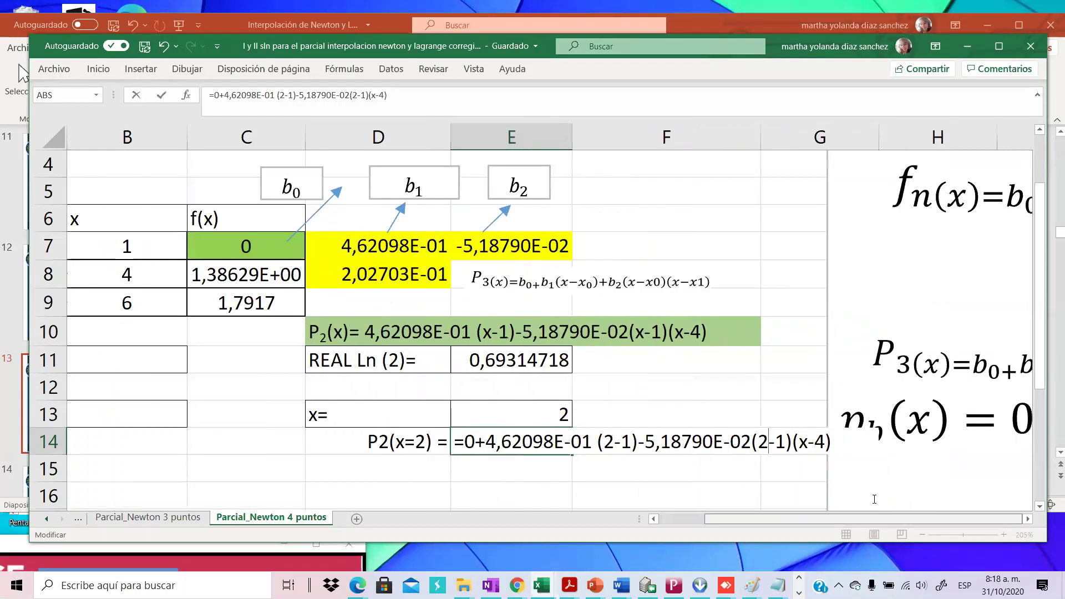
{"action": "double_click", "coordinate": [803, 442]}
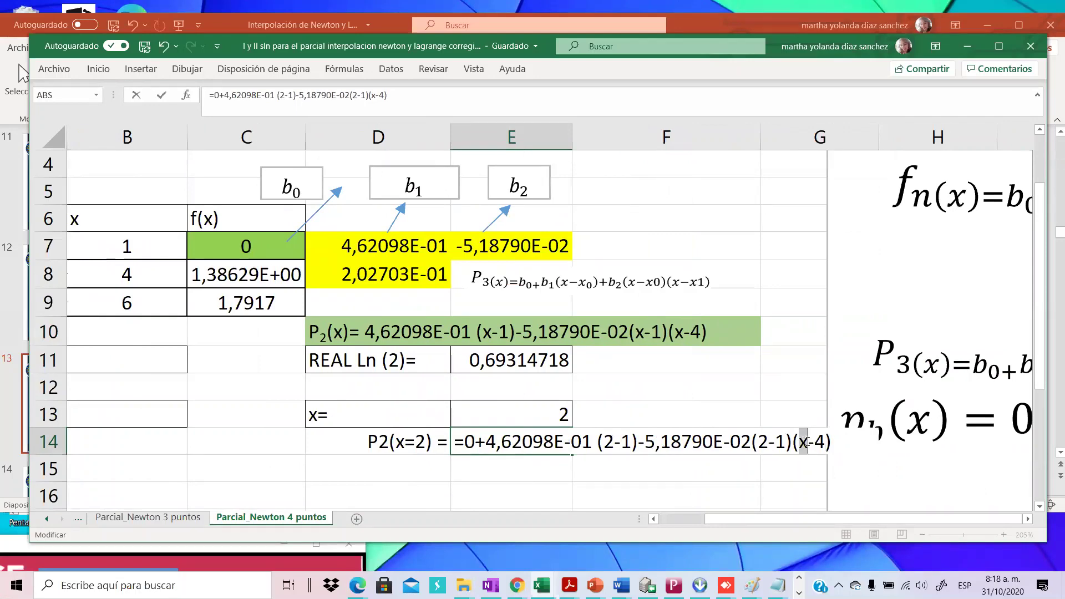
{"action": "type", "text": "2"}
{"action": "key", "text": "Return"}
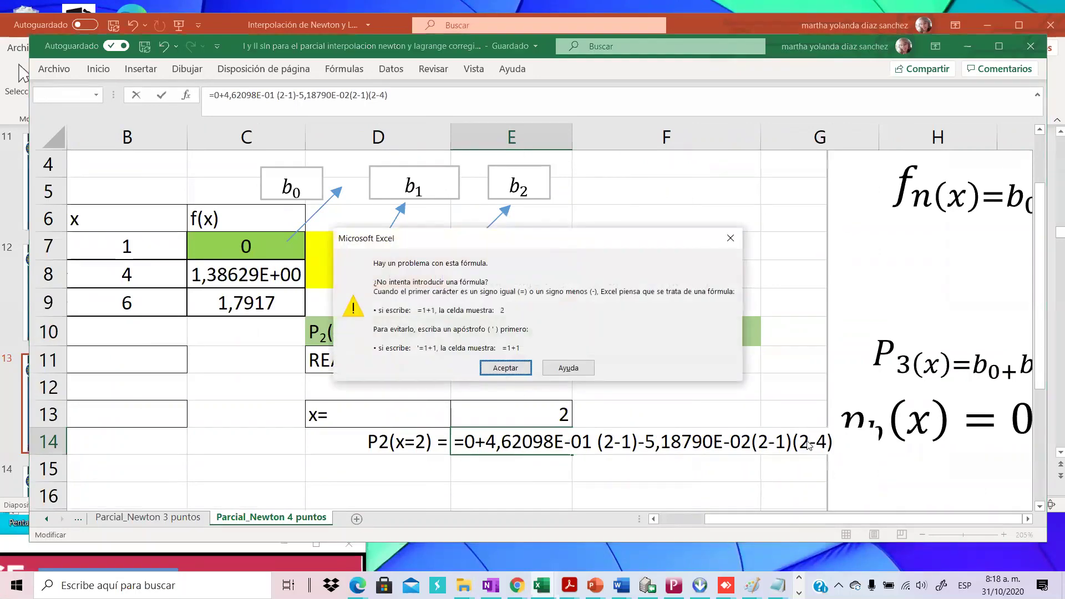
{"action": "key", "text": "Return"}
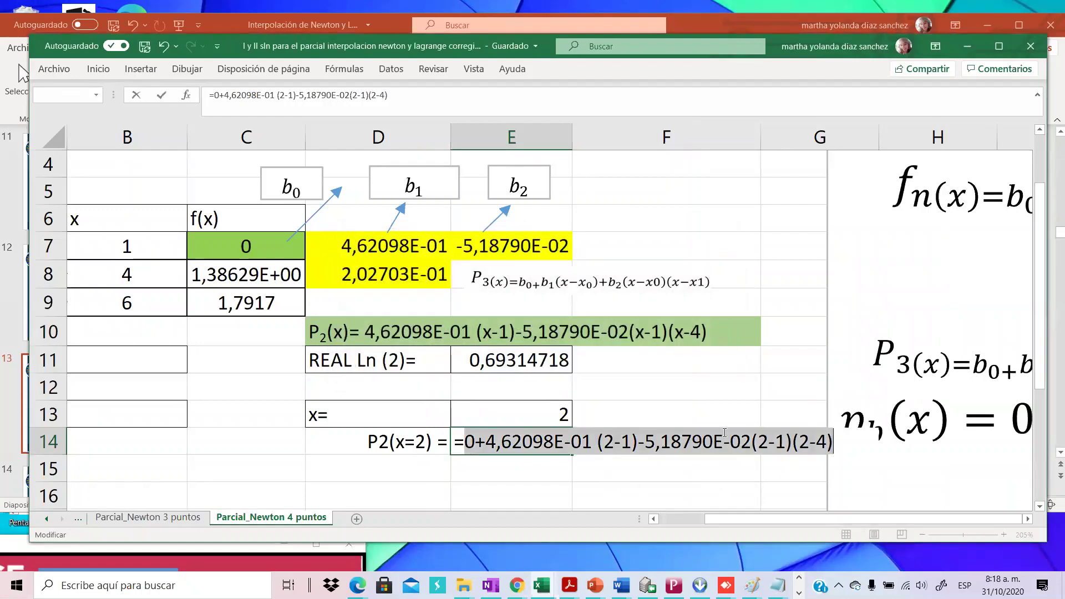
Add the missing multiplication signs and parentheses so E14 evaluates =0+4,62098E-01 *(2-1)-(5,18790E-02*(2-1)*(2-4)).
{"action": "left_click", "coordinate": [638, 442]}
{"action": "left_click", "coordinate": [598, 442]}
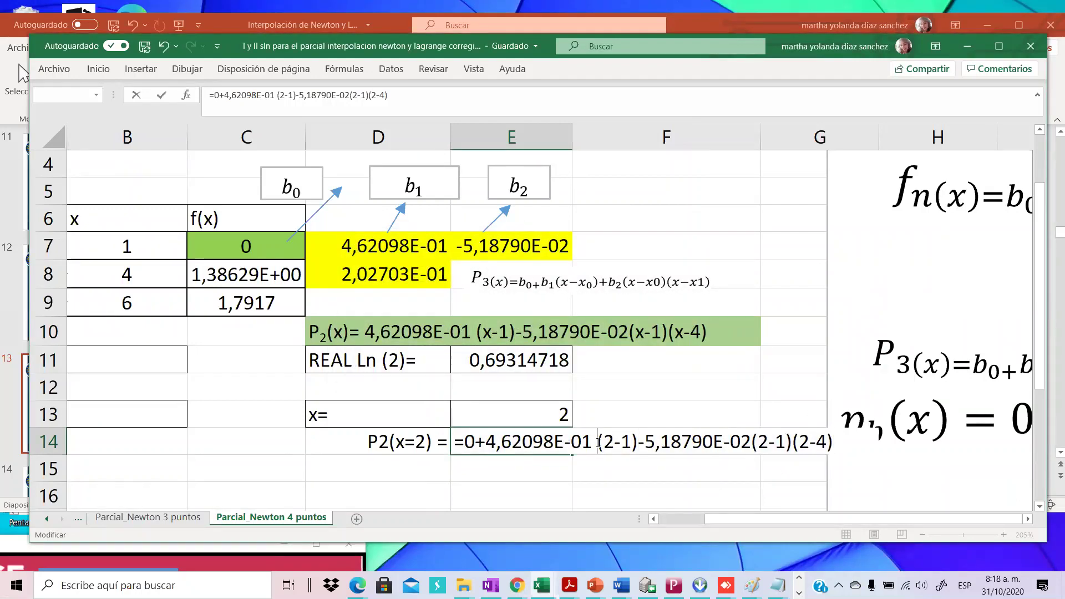
{"action": "type", "text": "*"}
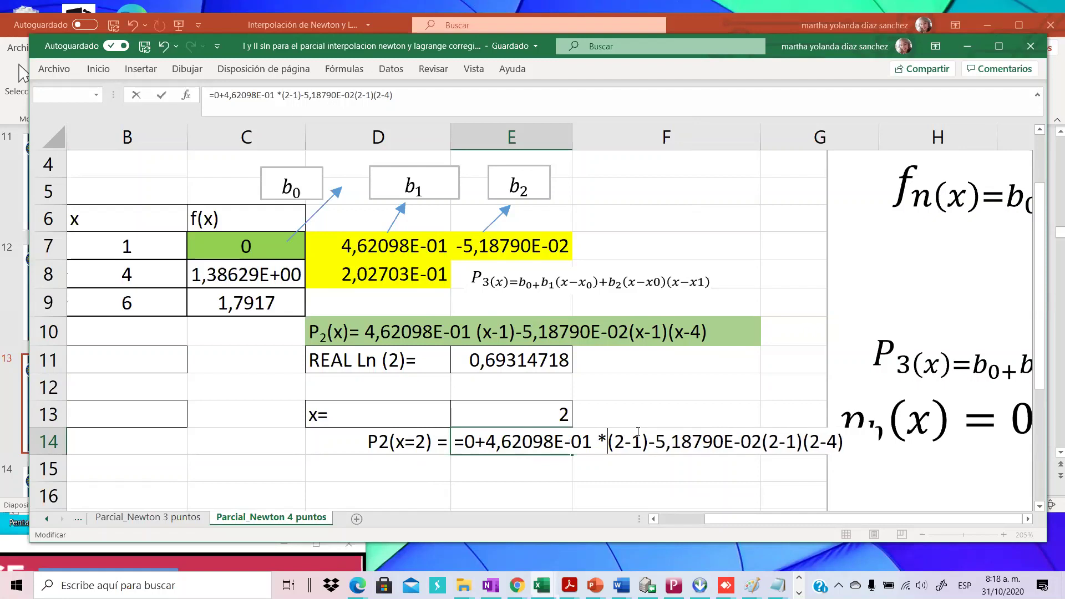
{"action": "left_click", "coordinate": [658, 442]}
{"action": "type", "text": "("}
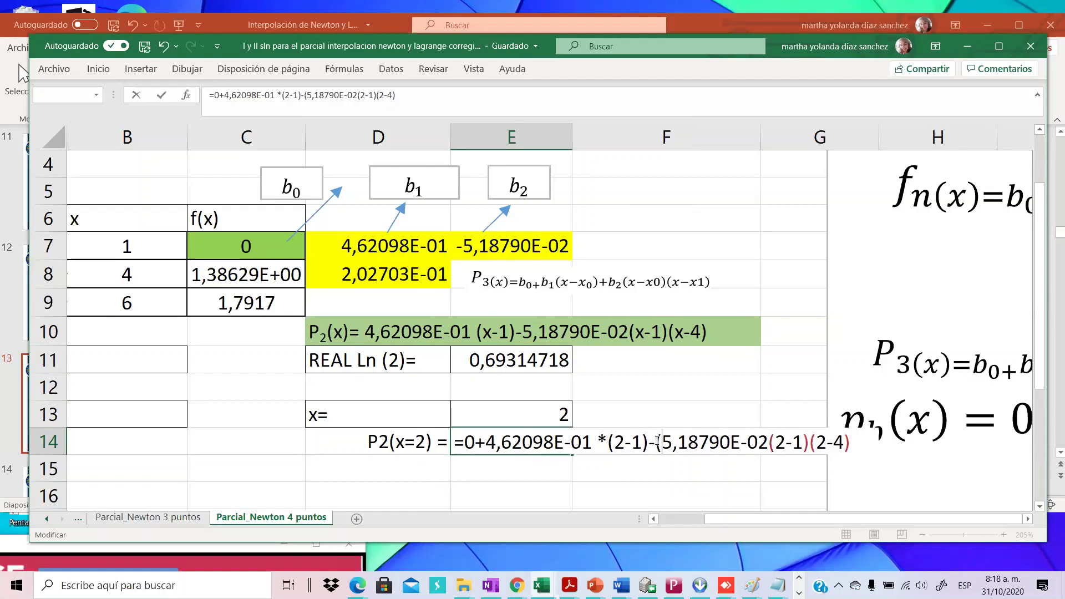
{"action": "left_click", "coordinate": [767, 442]}
{"action": "type", "text": "*"}
{"action": "key", "text": "Right"}
{"action": "key", "text": "Right"}
{"action": "key", "text": "Right"}
{"action": "key", "text": "Right"}
{"action": "key", "text": "Right"}
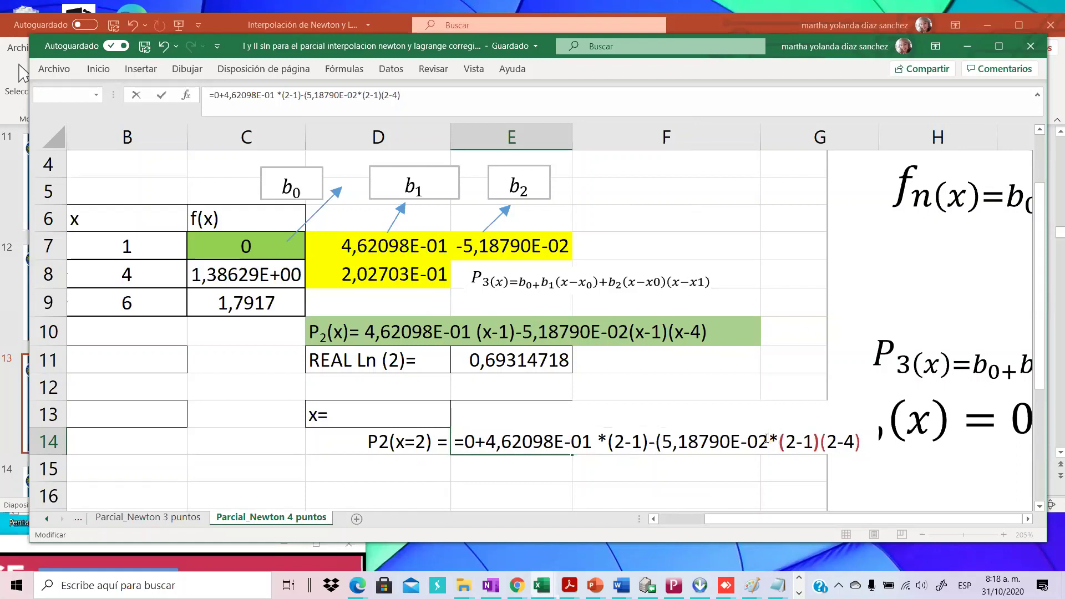
{"action": "type", "text": "*"}
{"action": "key", "text": "Right"}
{"action": "key", "text": "Right"}
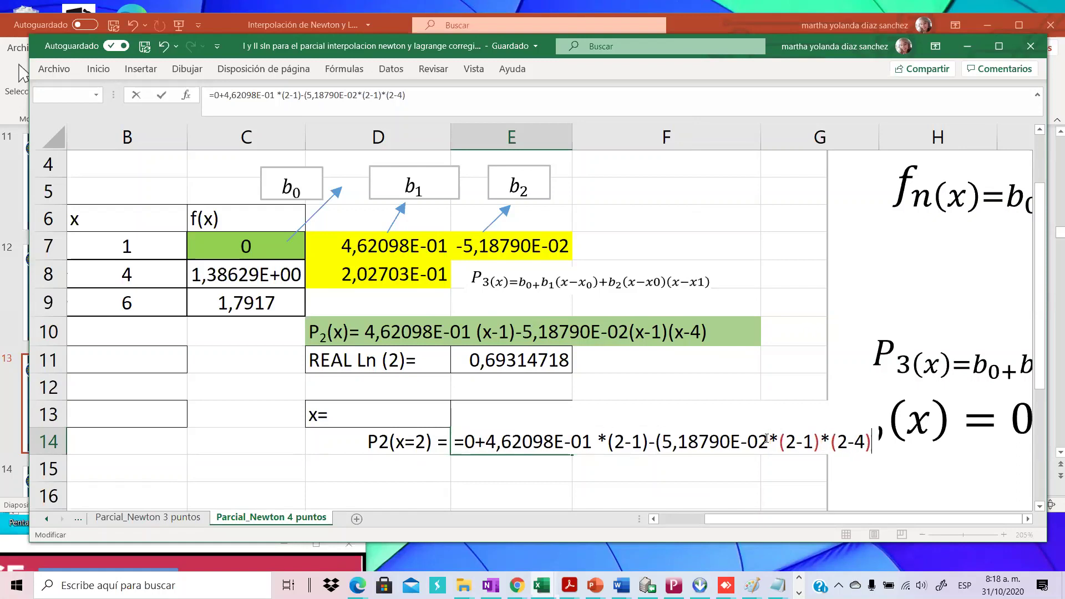
{"action": "key", "text": "Return"}
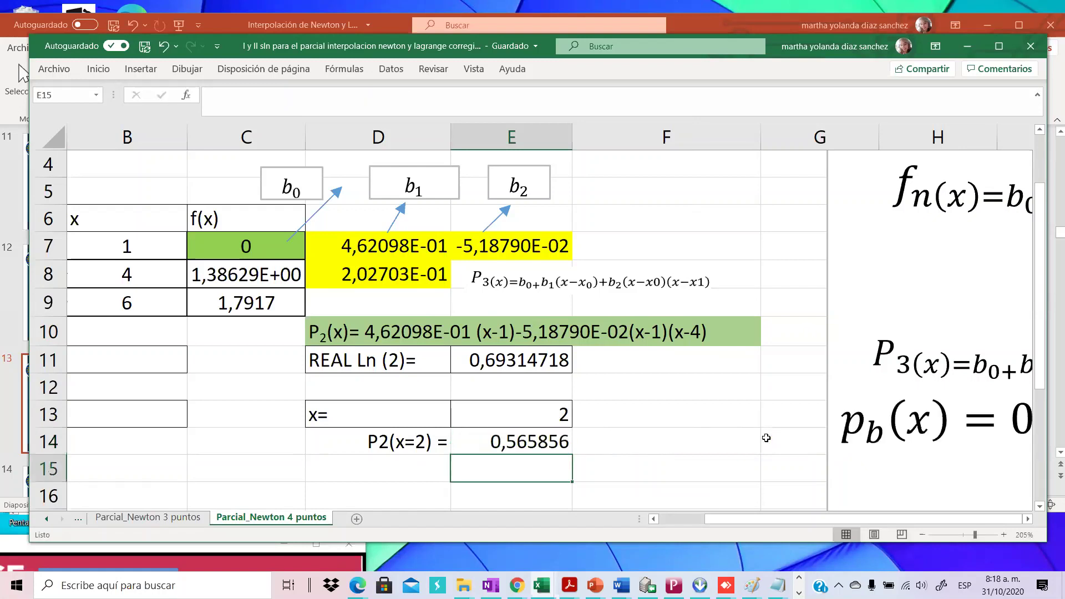
Move the box of Newton equations away from column G, over to column H.
{"action": "left_click", "coordinate": [824, 360]}
{"action": "left_click_drag", "start_coordinate": [829, 350], "coordinate": [961, 354]}
{"action": "left_click", "coordinate": [474, 438]}
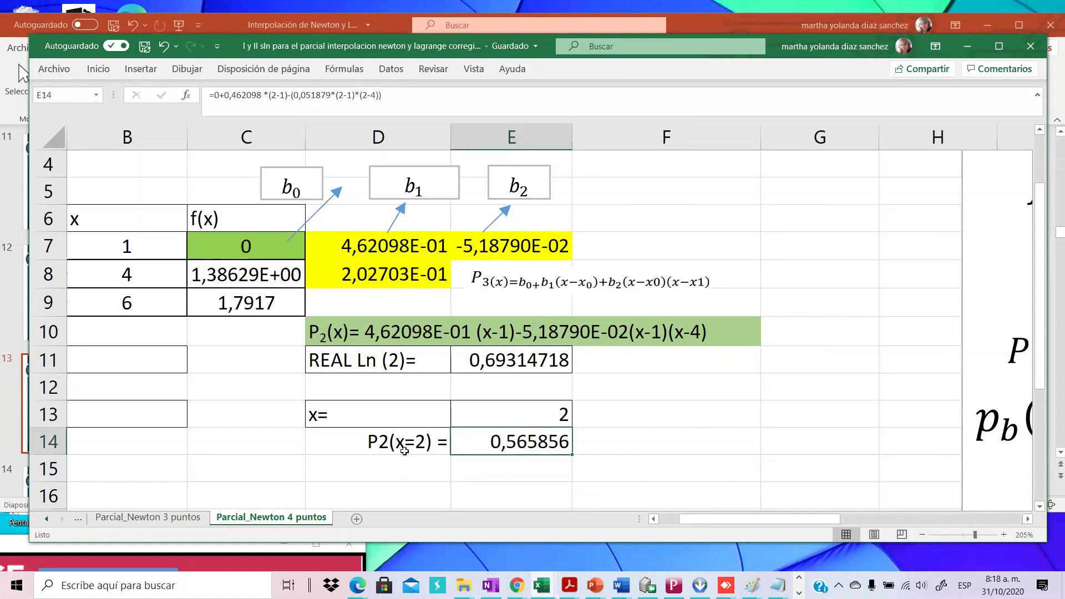
Enter the note "Valor Aproximado" in F14, beside the P2(x=2) result.
{"action": "left_click", "coordinate": [585, 434]}
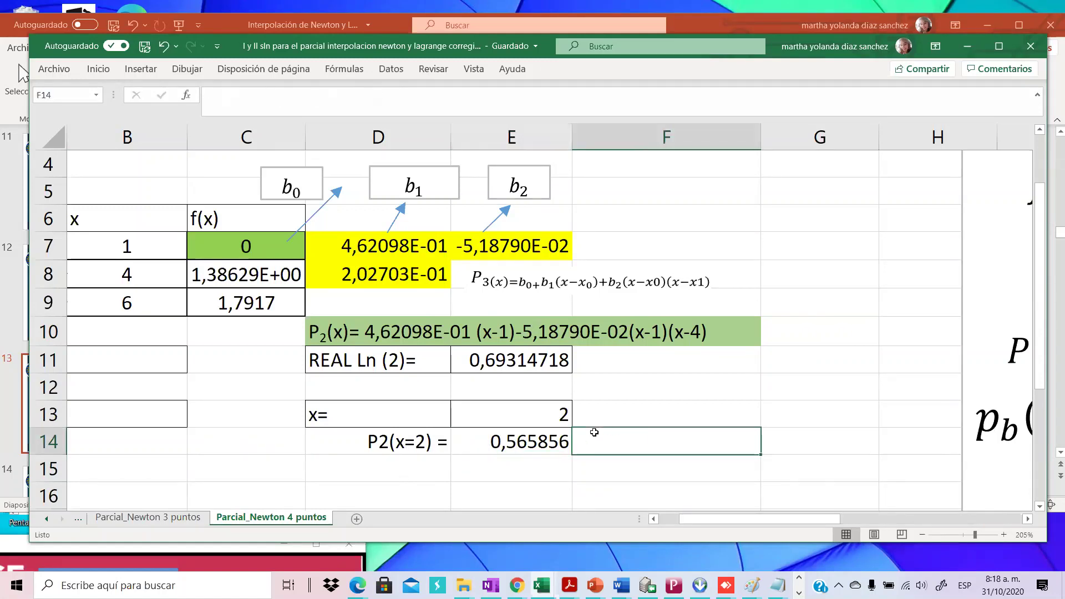
{"action": "type", "text": "Valor"}
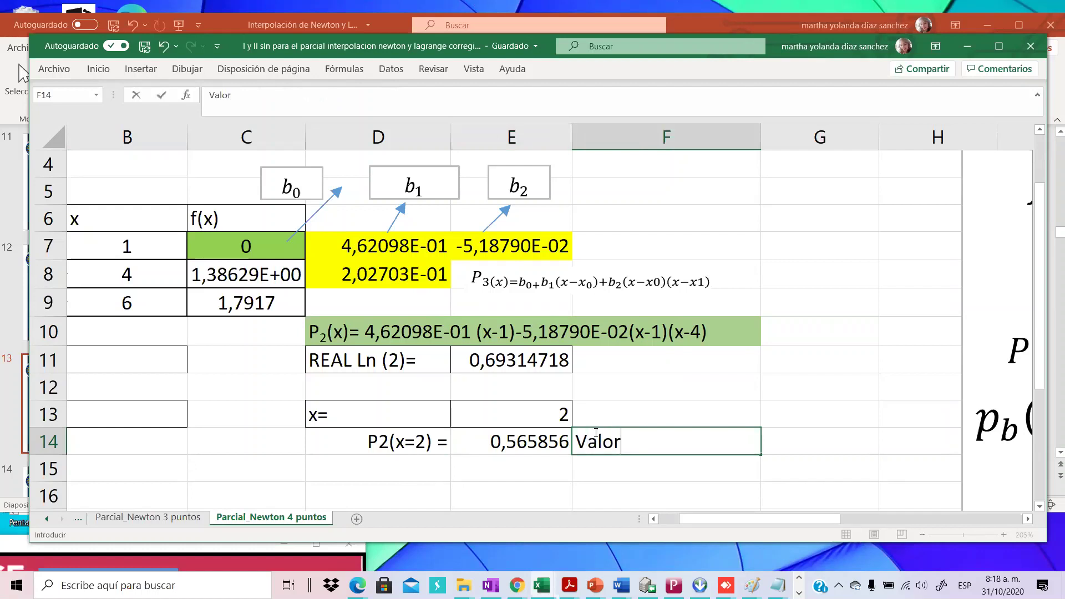
{"action": "type", "text": " Aproximad"}
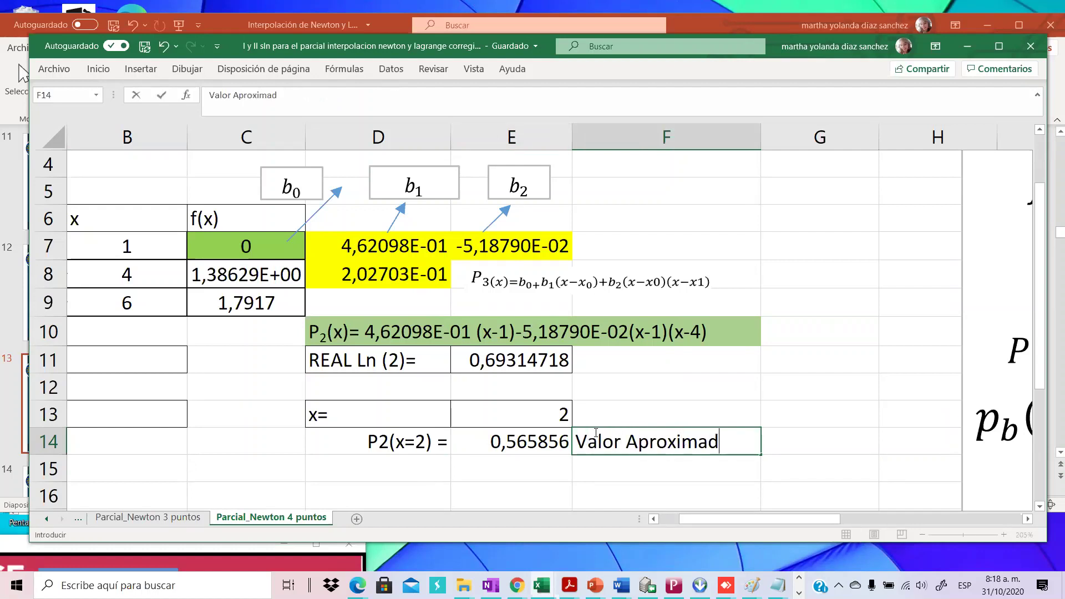
{"action": "type", "text": "o"}
{"action": "key", "text": "Return"}
Fill the P2(x=2) result cell E14 with orange.
{"action": "left_click", "coordinate": [551, 448]}
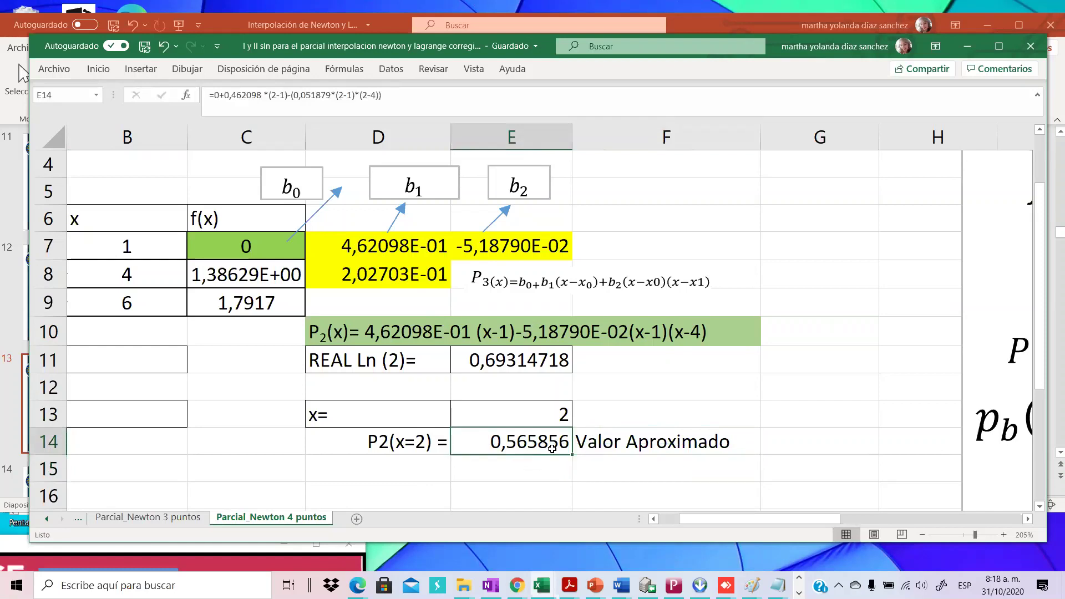
{"action": "left_click", "coordinate": [98, 68]}
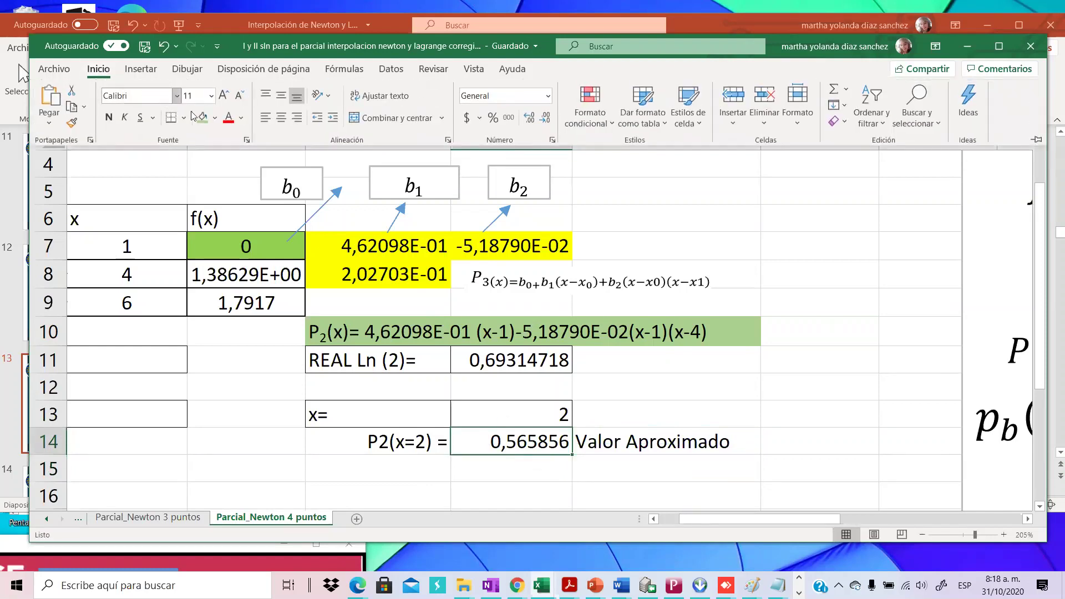
{"action": "left_click", "coordinate": [219, 119]}
{"action": "left_click", "coordinate": [225, 248]}
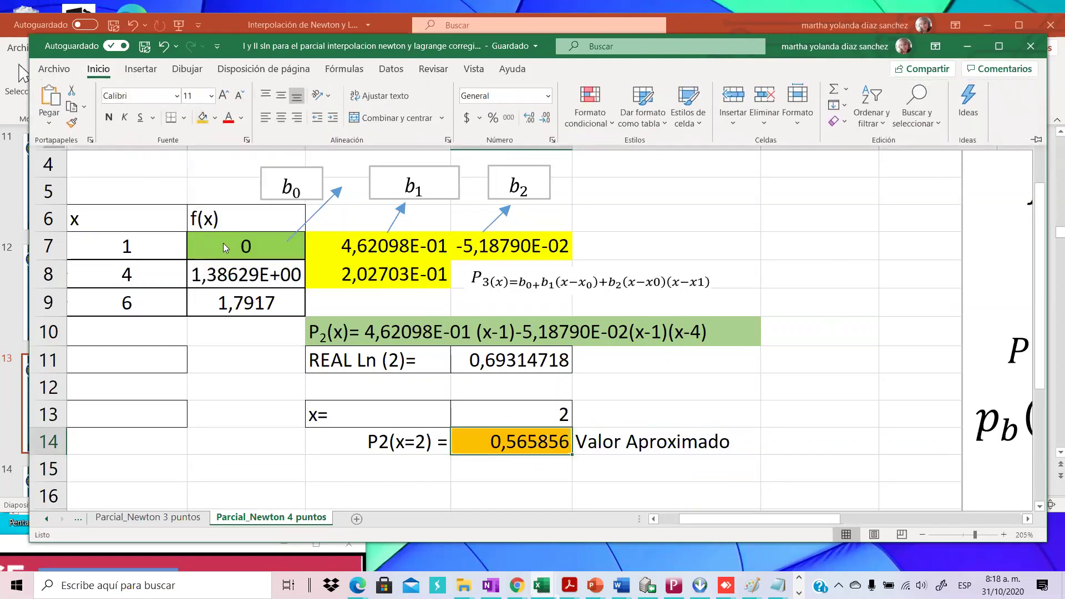
Fill the REAL Ln (2) value cell E11 with the same orange as the approximate value.
{"action": "left_click", "coordinate": [480, 368]}
{"action": "left_click", "coordinate": [480, 359]}
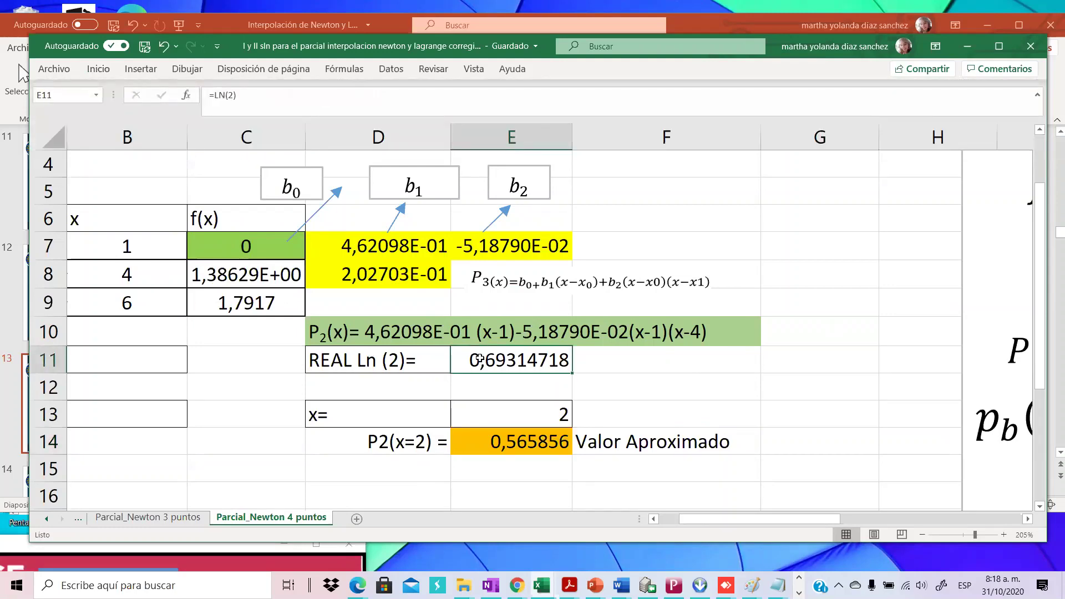
{"action": "left_click", "coordinate": [132, 78]}
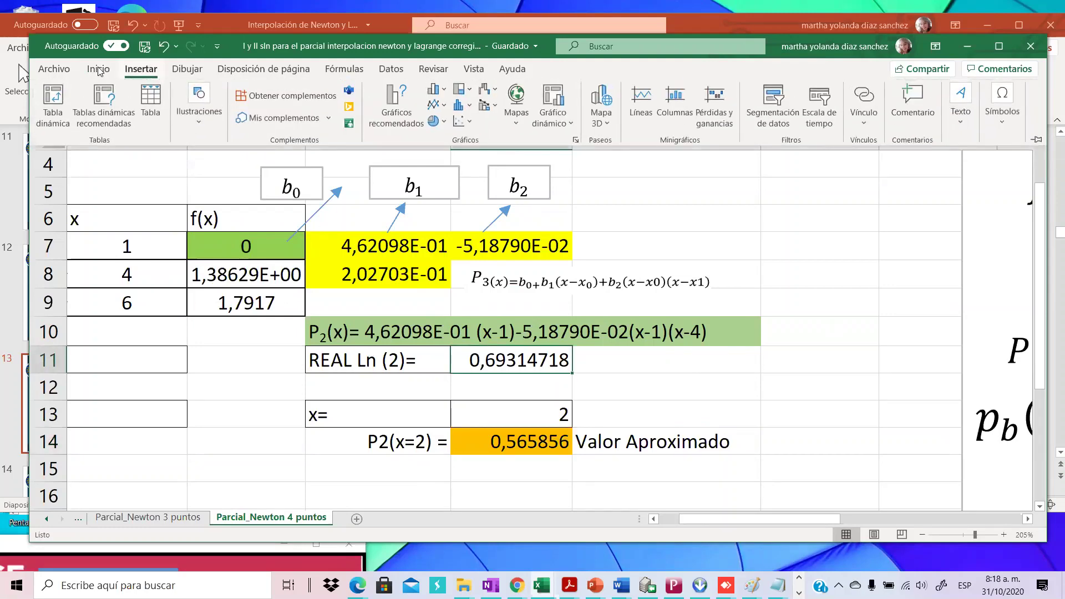
{"action": "double_click", "coordinate": [99, 69]}
{"action": "left_click", "coordinate": [216, 118]}
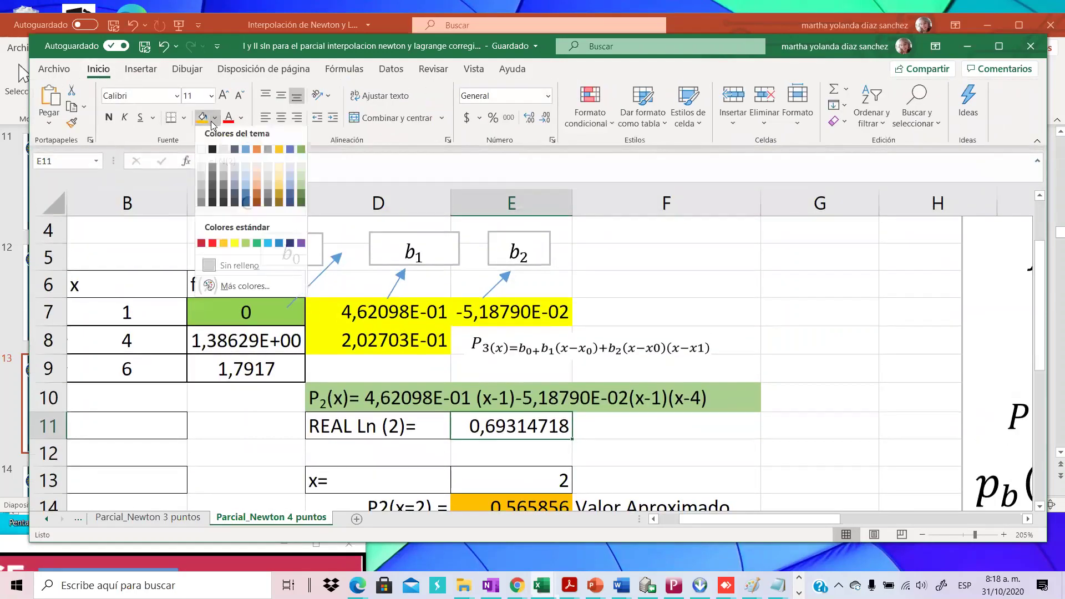
{"action": "left_click", "coordinate": [215, 118]}
{"action": "left_click", "coordinate": [202, 118]}
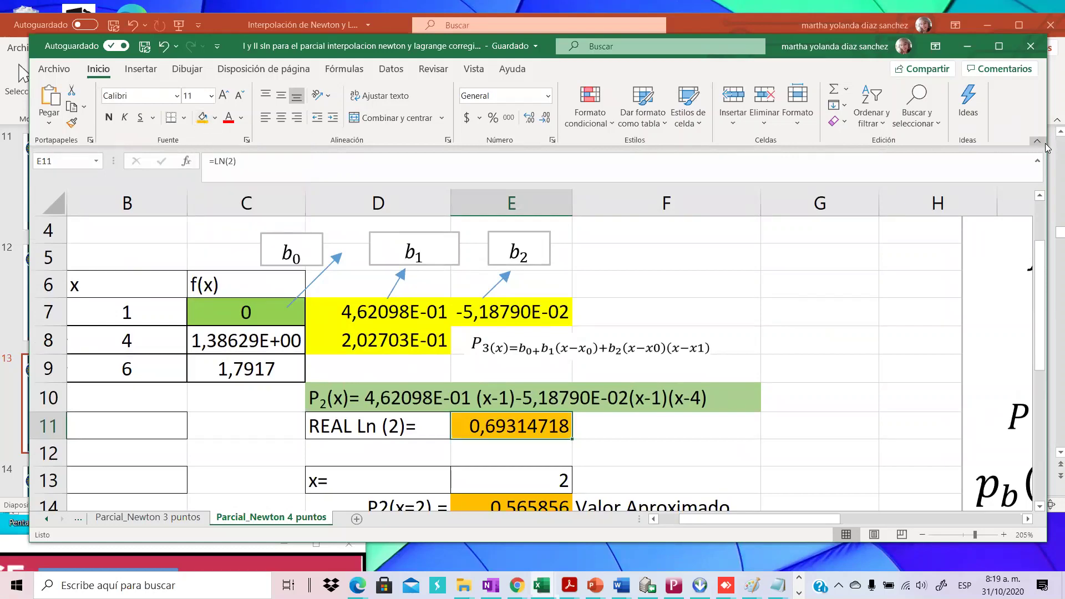
{"action": "left_click", "coordinate": [1037, 142]}
Clear the p2(x) label and its bordered box from A11:B11.
{"action": "left_click", "coordinate": [820, 387]}
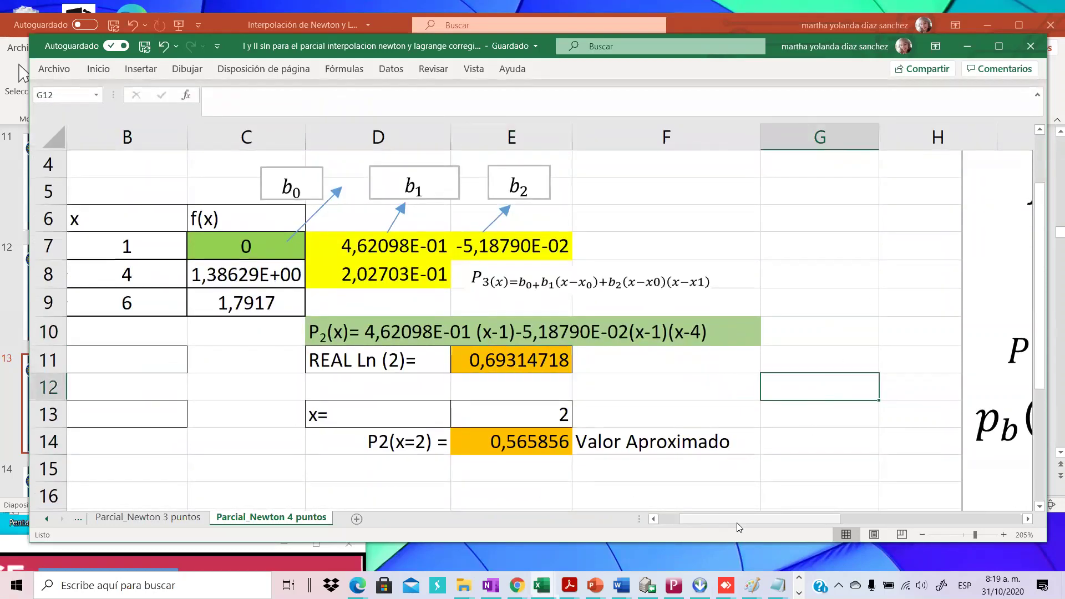
{"action": "left_click_drag", "start_coordinate": [721, 518], "coordinate": [629, 525]}
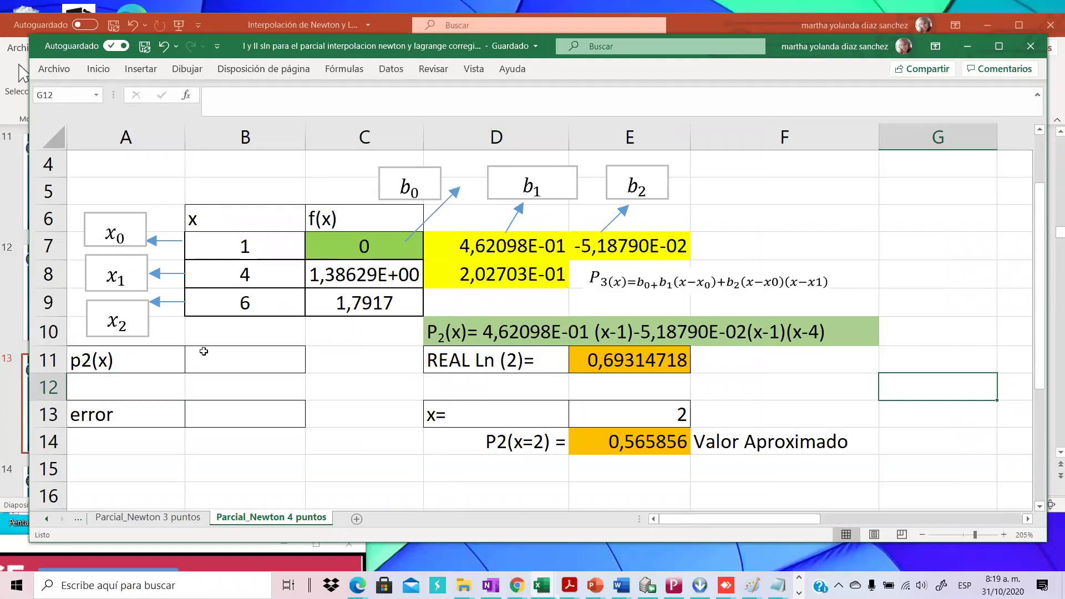
{"action": "left_click_drag", "start_coordinate": [101, 392], "coordinate": [306, 363]}
Compute the relative error in B13 with the formula =abs((E11-E14)/E11).
{"action": "left_click", "coordinate": [244, 415]}
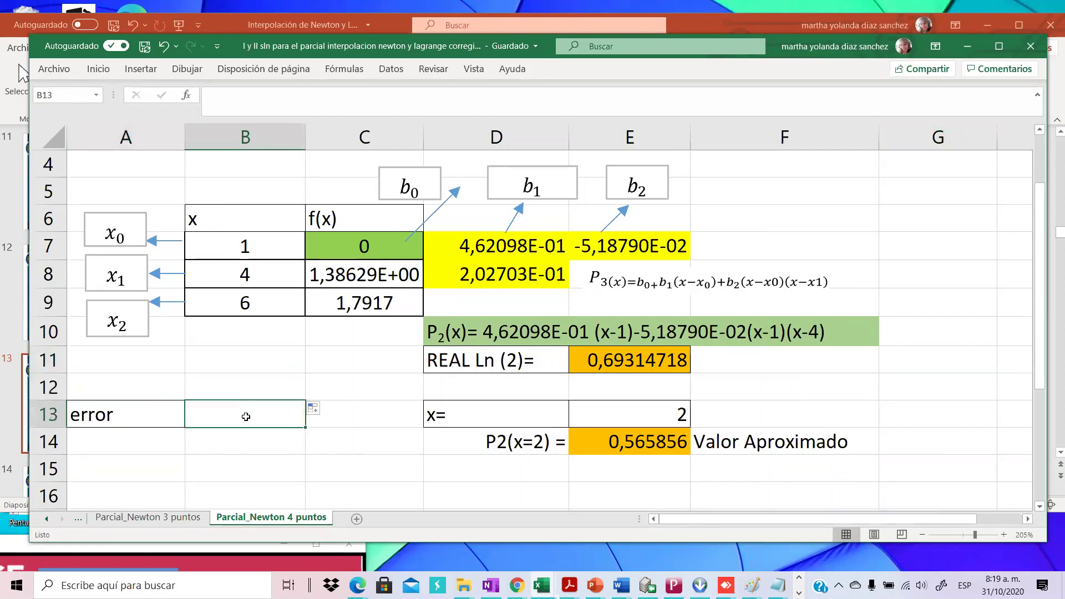
{"action": "type", "text": "="}
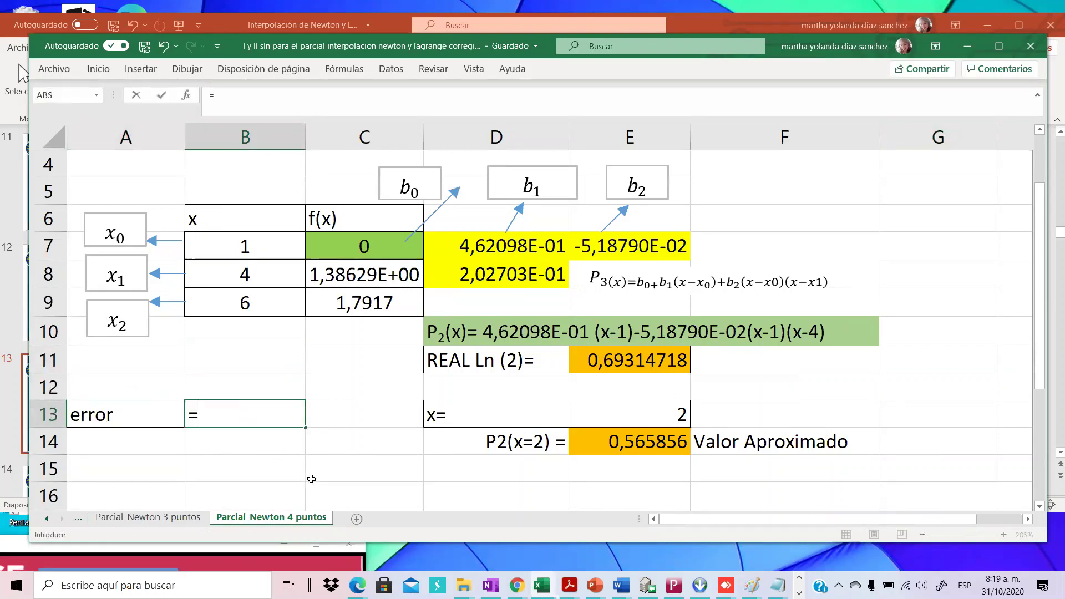
{"action": "type", "text": "abs("}
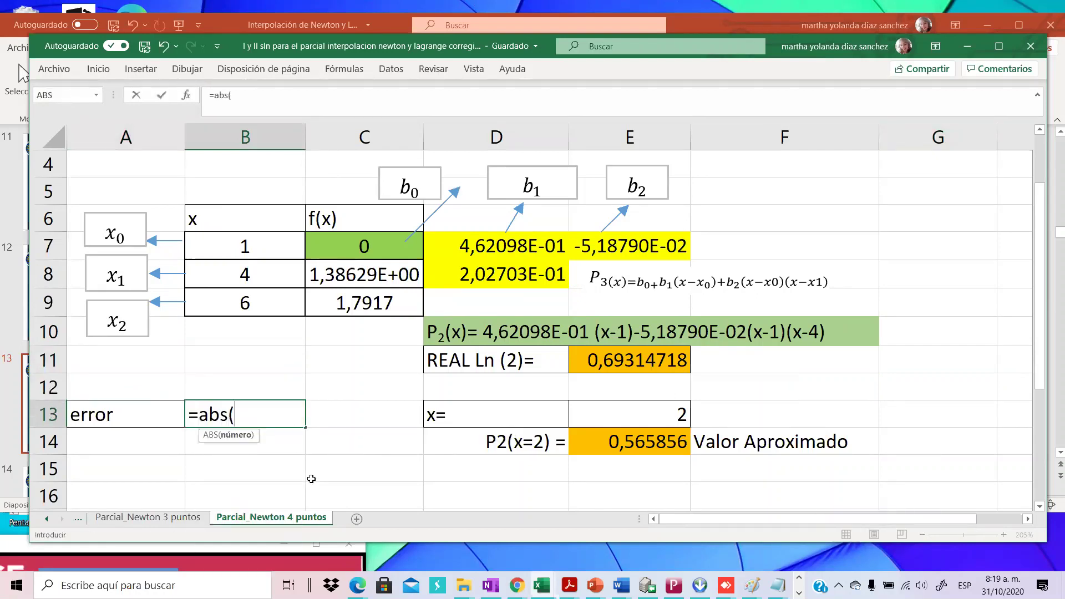
{"action": "left_click", "coordinate": [612, 361]}
{"action": "type", "text": "-"}
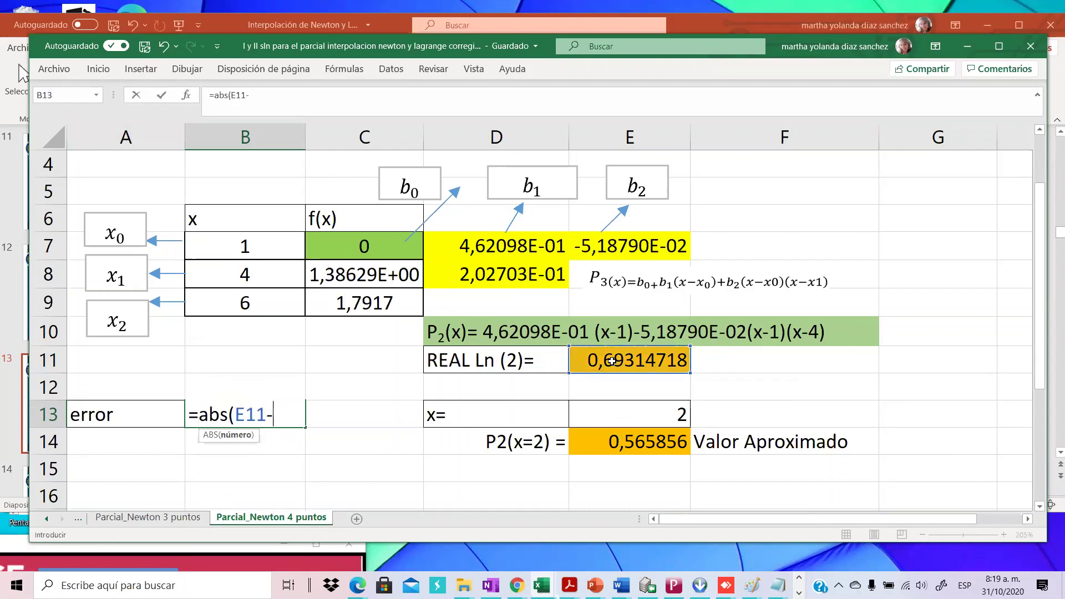
{"action": "left_click", "coordinate": [604, 446]}
{"action": "type", "text": "("}
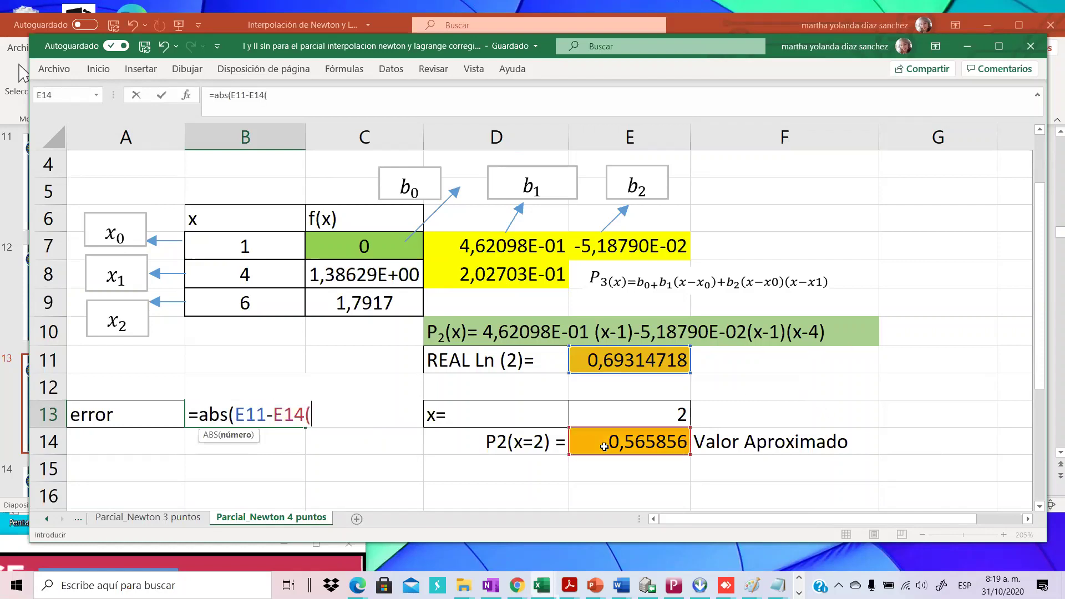
{"action": "key", "text": "BackSpace"}
{"action": "type", "text": ")/"}
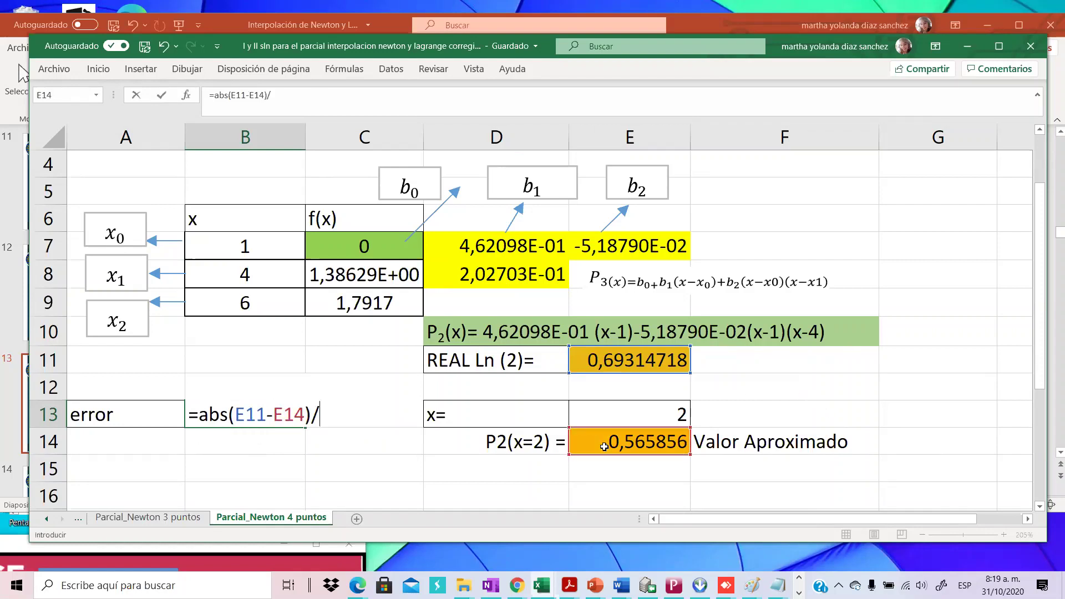
{"action": "left_click", "coordinate": [232, 416]}
{"action": "type", "text": "("}
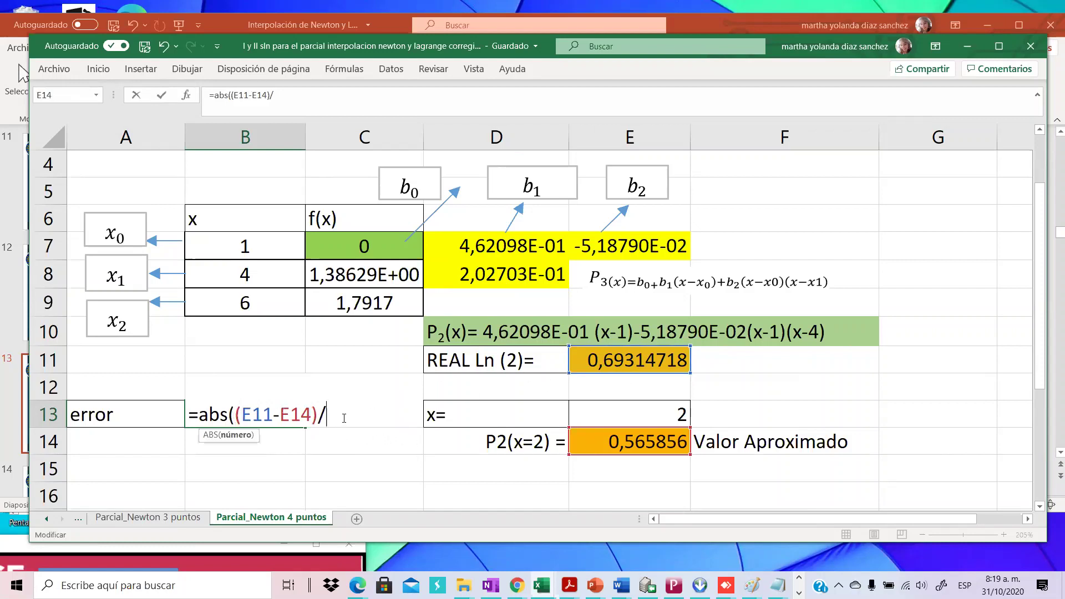
{"action": "left_click", "coordinate": [619, 366]}
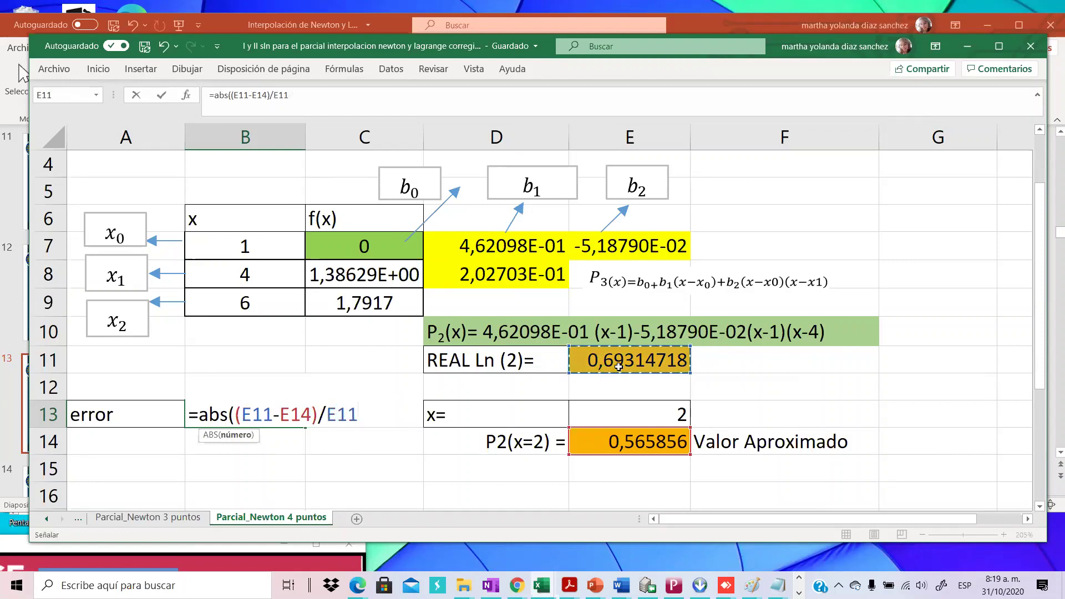
{"action": "type", "text": ")"}
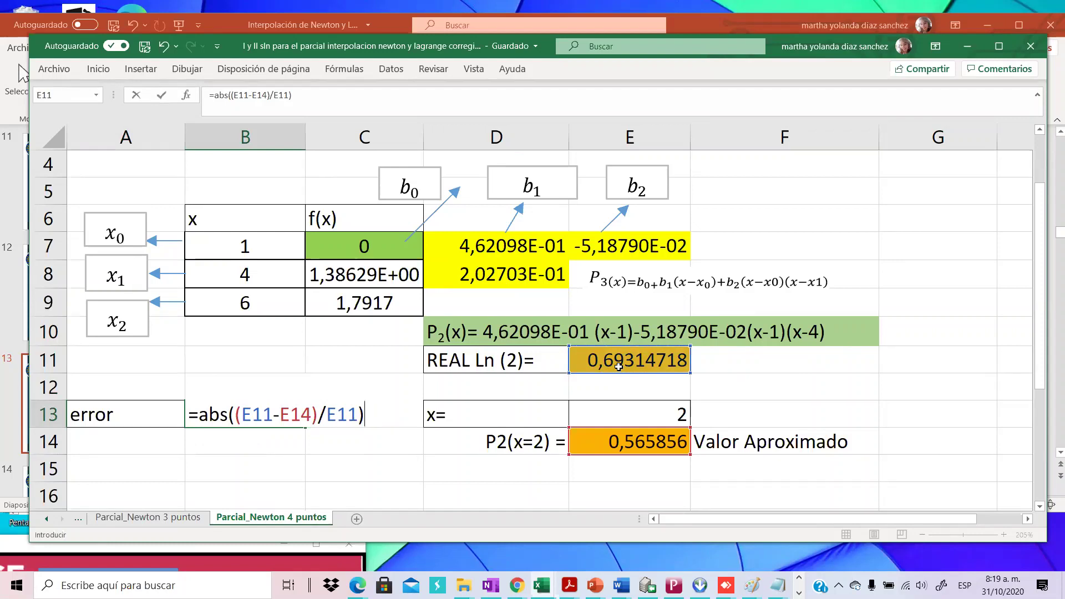
{"action": "key", "text": "Return"}
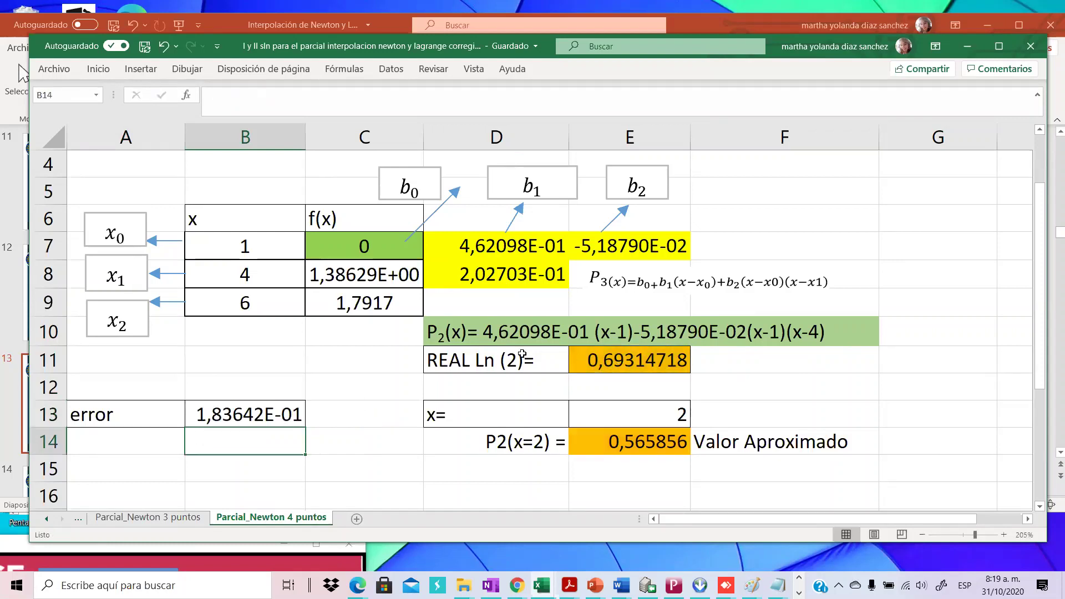
Copy the error label down to A14 and extend its text to "error Porcen=".
{"action": "left_click", "coordinate": [129, 427]}
{"action": "left_click_drag", "start_coordinate": [192, 429], "coordinate": [148, 440]}
{"action": "double_click", "coordinate": [148, 441]}
{"action": "type", "text": "Po"}
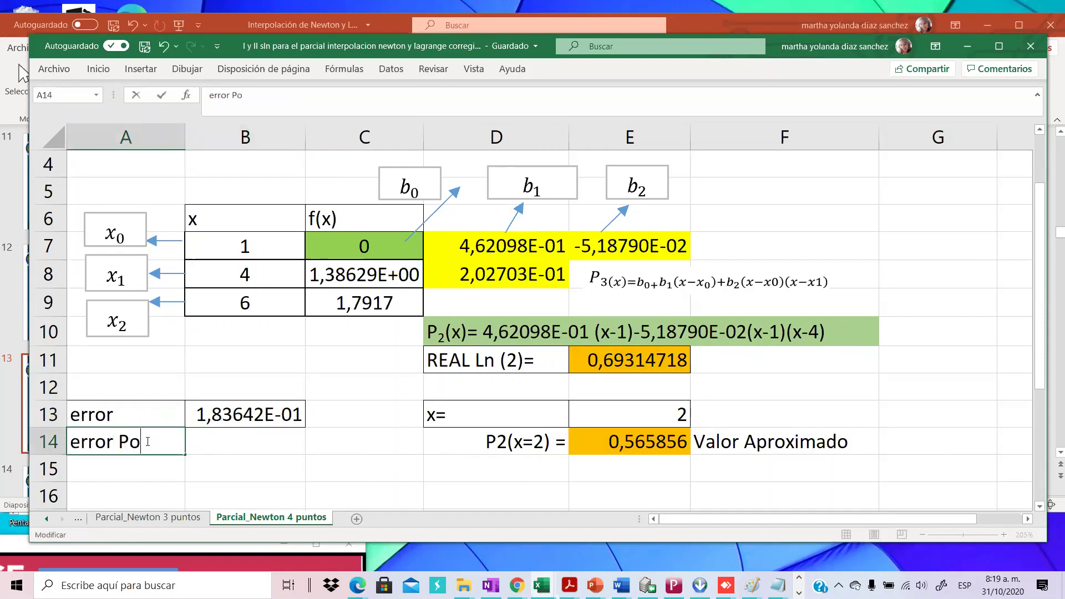
{"action": "type", "text": "4"}
{"action": "key", "text": "BackSpace"}
{"action": "type", "text": "rcen="}
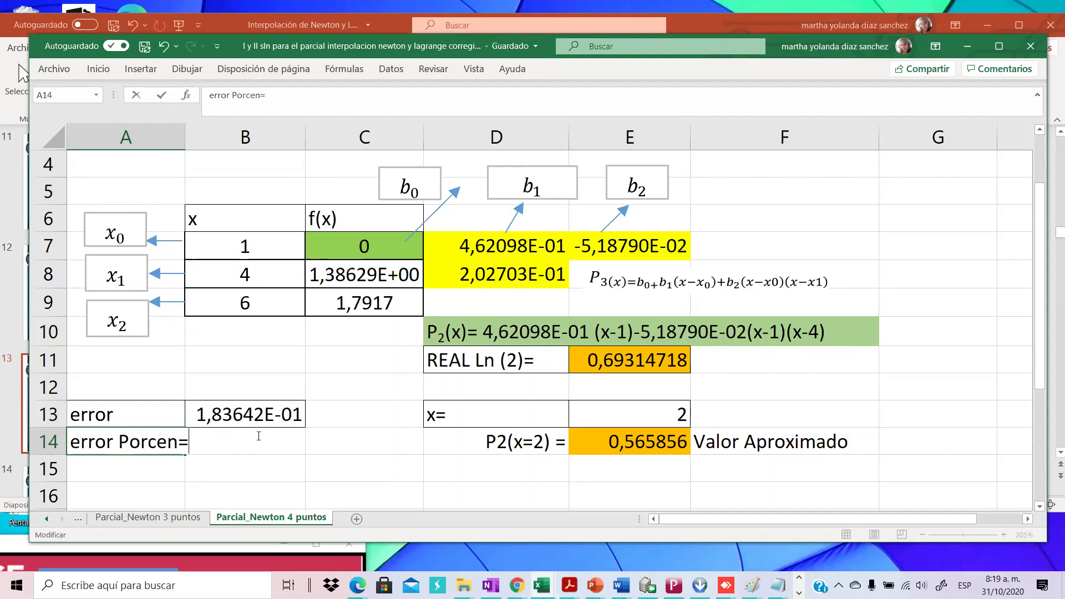
Calculate the percentage error in B14 with the formula =B13*100.
{"action": "left_click", "coordinate": [258, 435]}
{"action": "type", "text": "="}
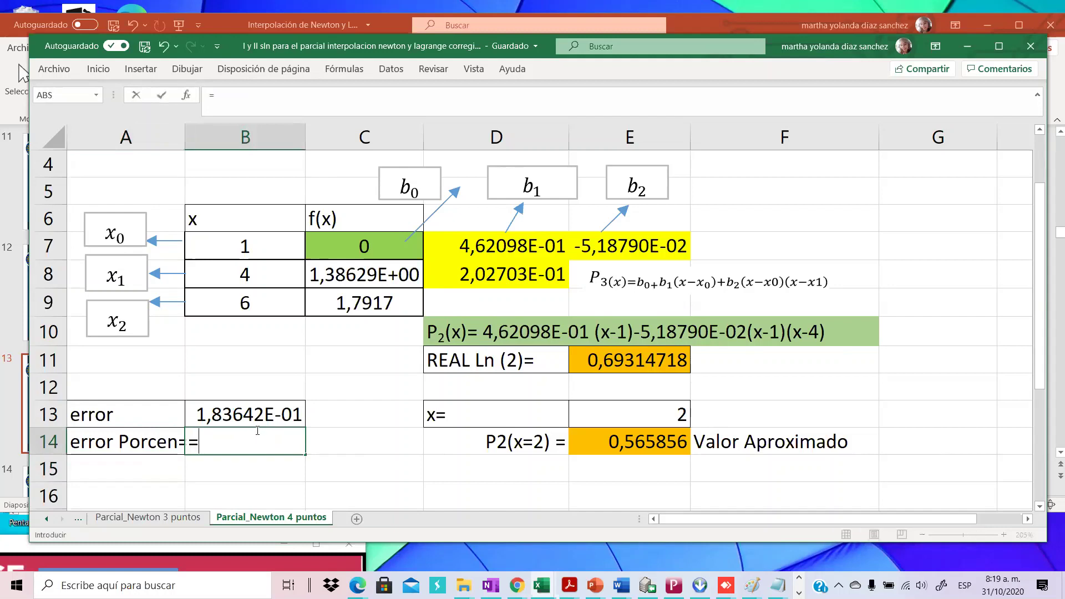
{"action": "left_click", "coordinate": [257, 421]}
{"action": "type", "text": "*100"}
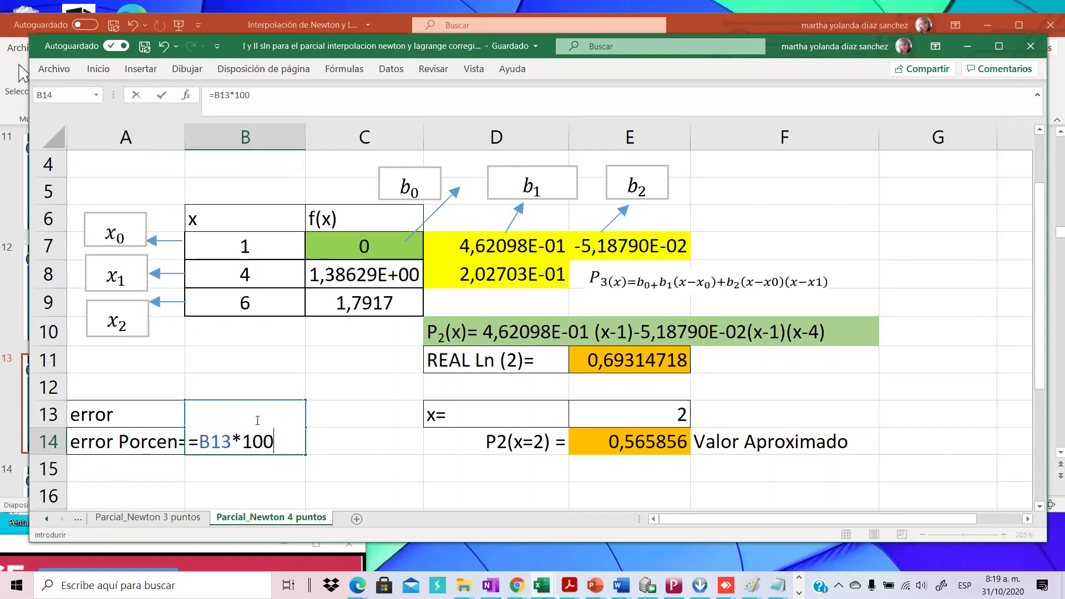
{"action": "key", "text": "Return"}
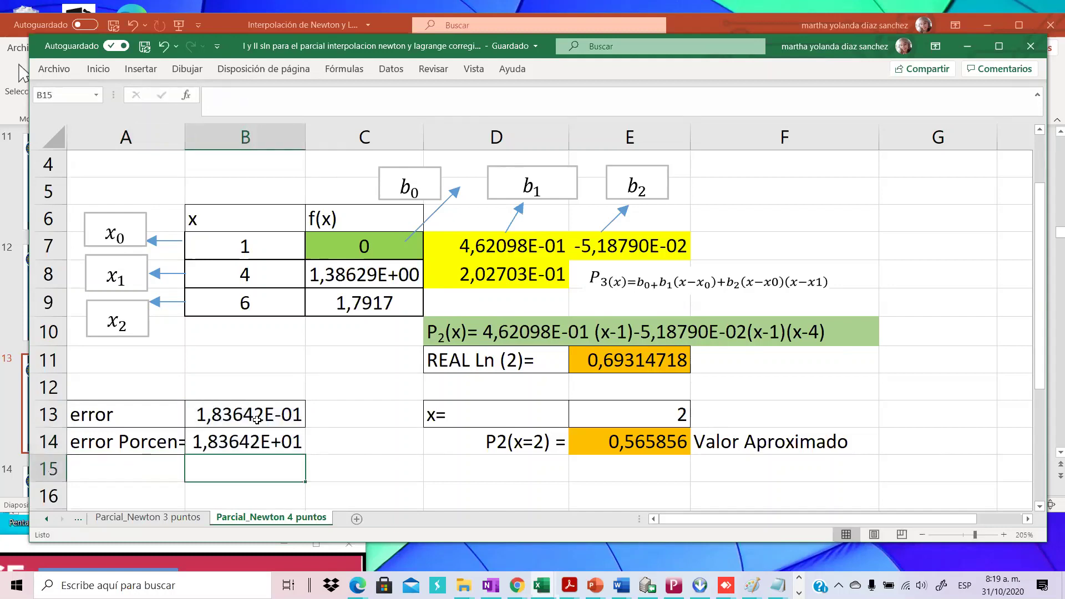
{"action": "left_click", "coordinate": [252, 489]}
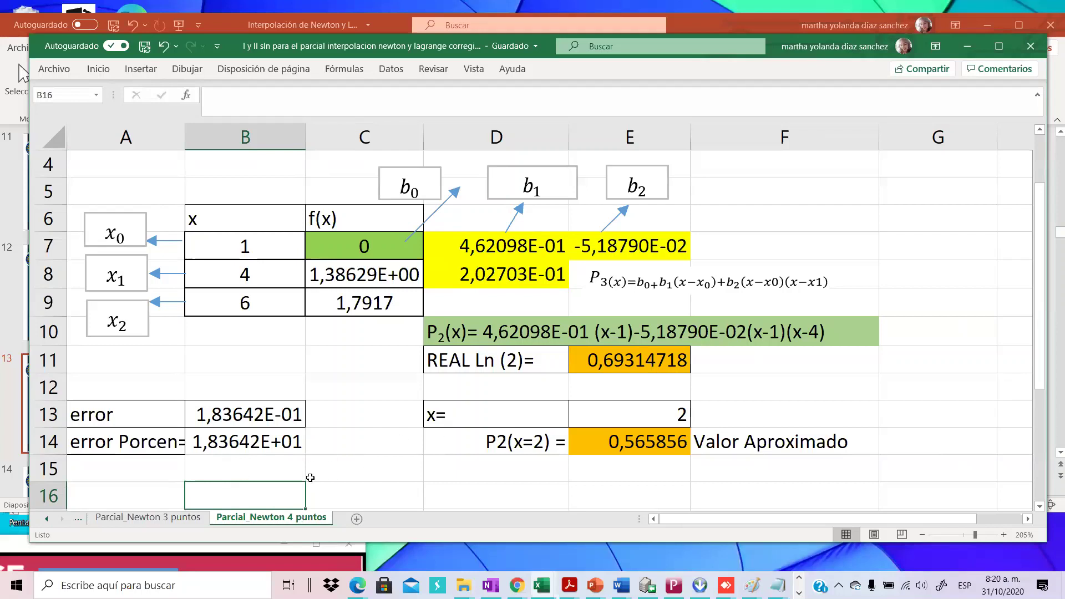
Widen column A to fit the "error Porcen=" label and apply all borders to B14.
{"action": "left_click_drag", "start_coordinate": [185, 133], "coordinate": [193, 134]}
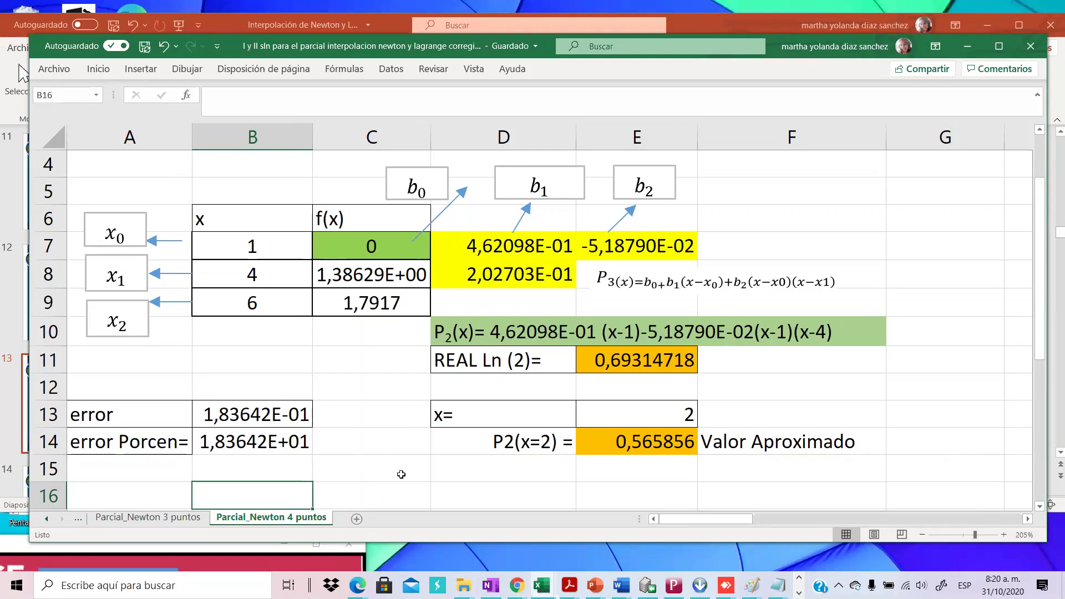
{"action": "left_click", "coordinate": [245, 442]}
{"action": "left_click", "coordinate": [103, 68]}
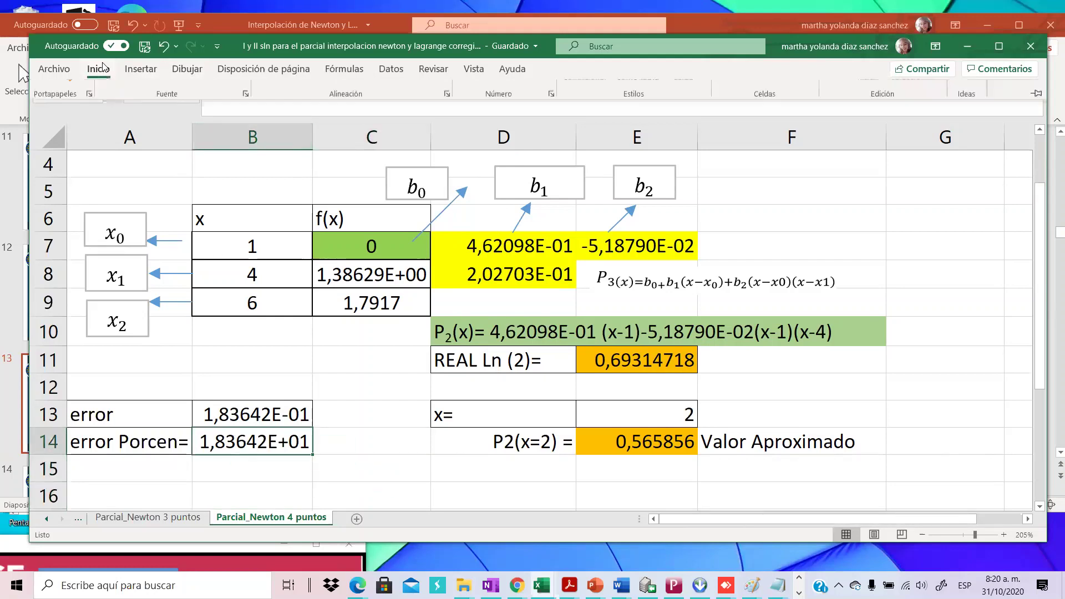
{"action": "left_click", "coordinate": [184, 117]}
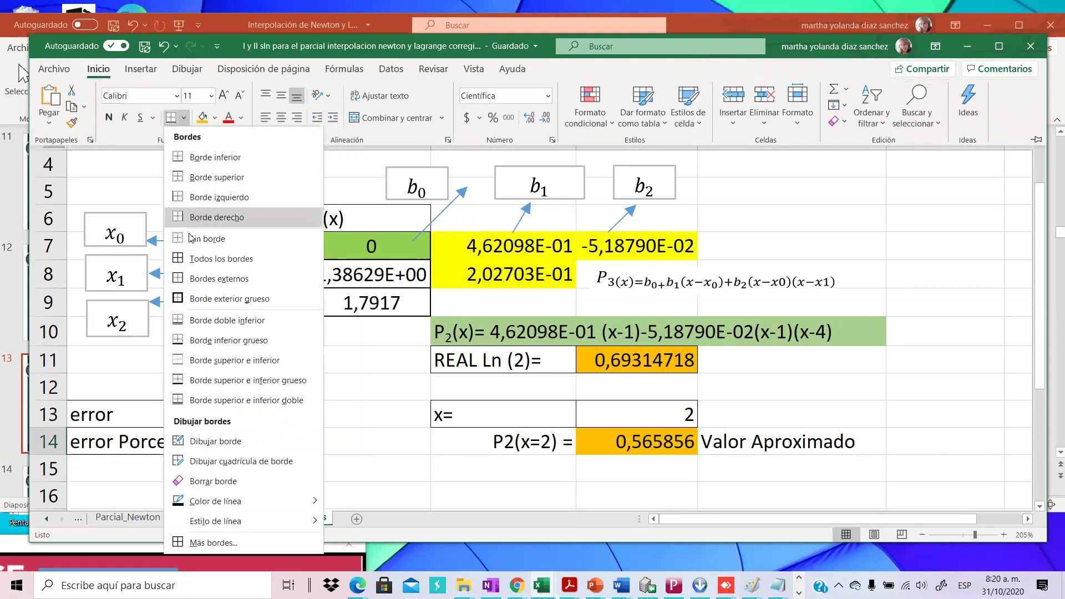
{"action": "left_click", "coordinate": [184, 260]}
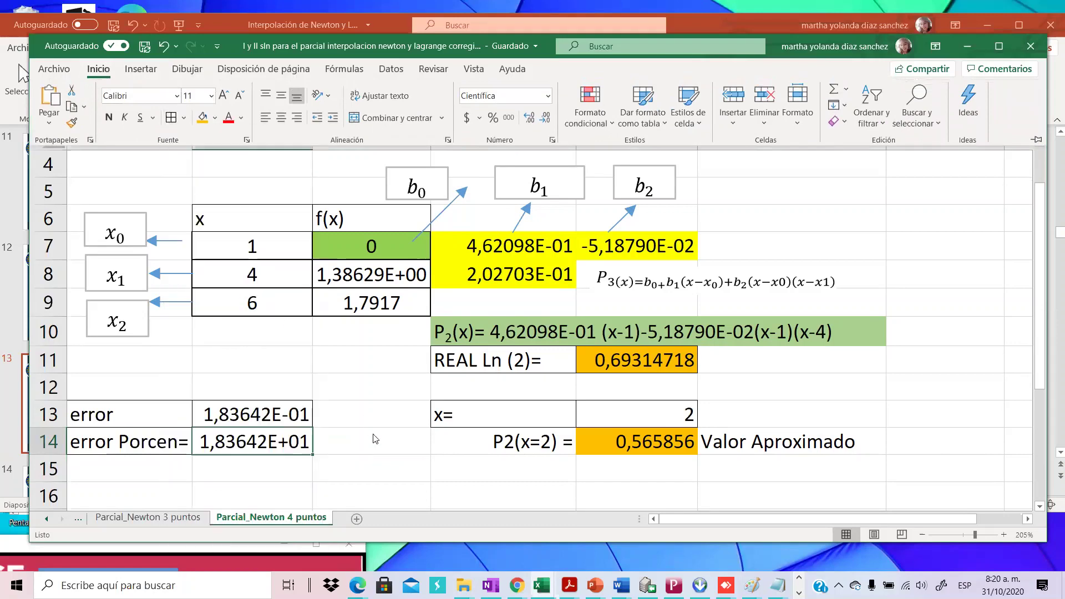
{"action": "left_click", "coordinate": [634, 504]}
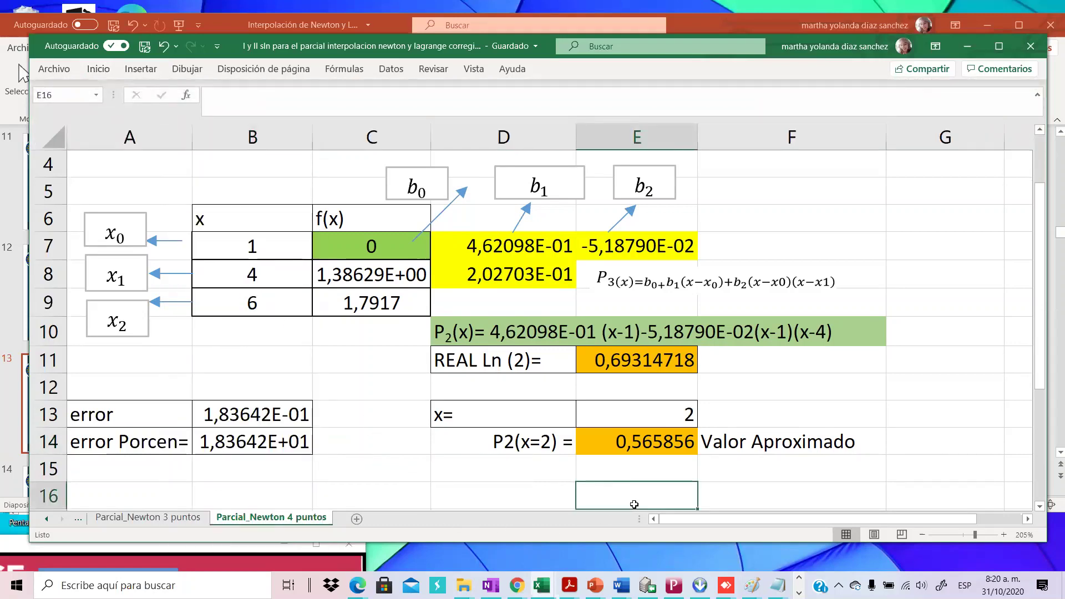
Move the P3(x) formula image down to row 9, just above the green P2(x) polynomial.
{"action": "left_click", "coordinate": [673, 297]}
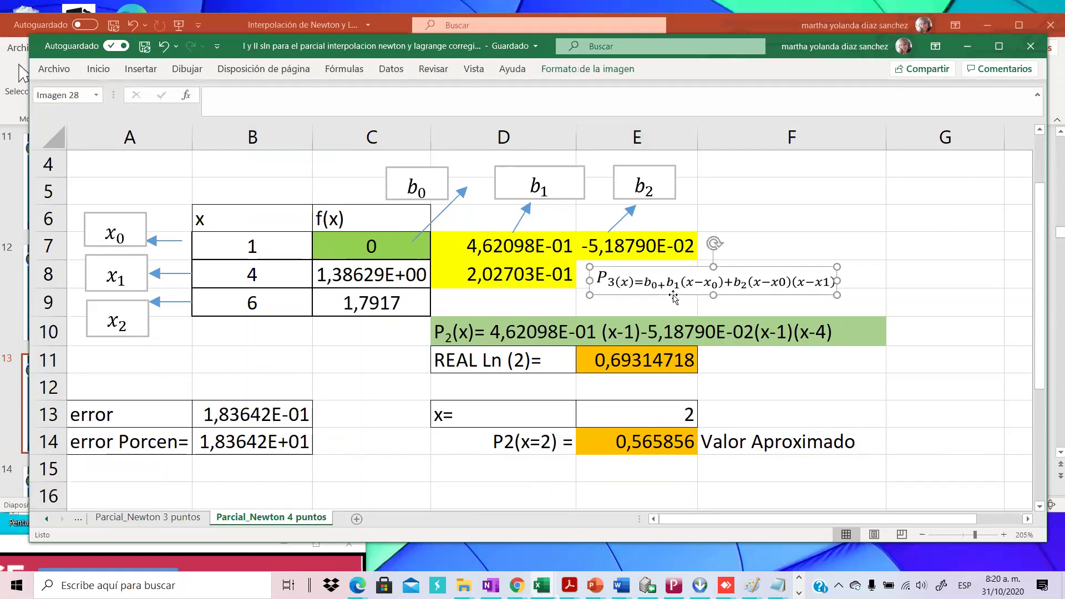
{"action": "left_click_drag", "start_coordinate": [673, 297], "coordinate": [659, 317]}
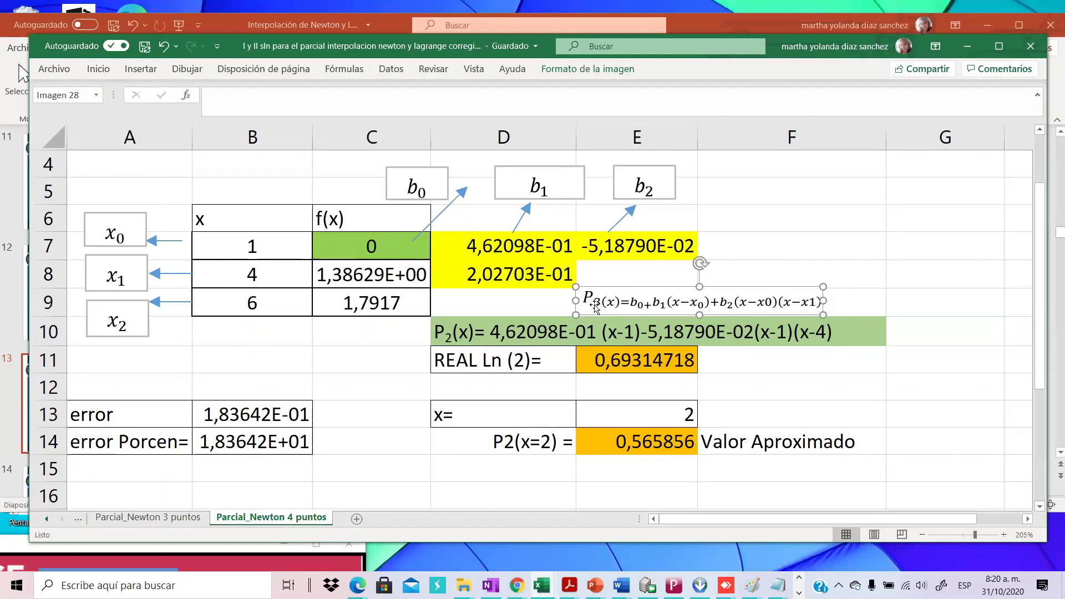
{"action": "left_click", "coordinate": [456, 410]}
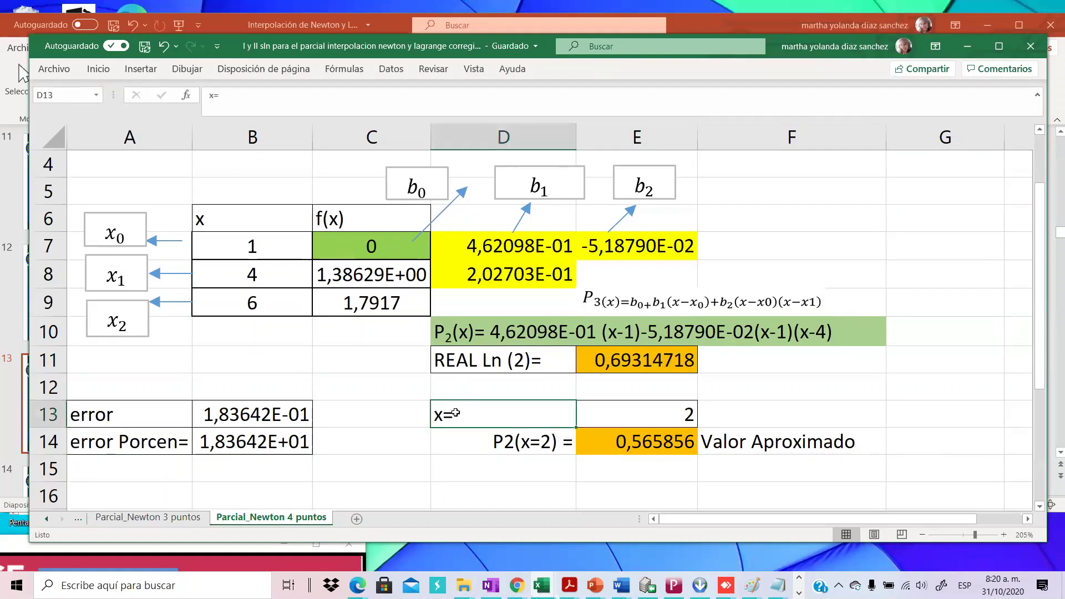
{"action": "left_click", "coordinate": [353, 407]}
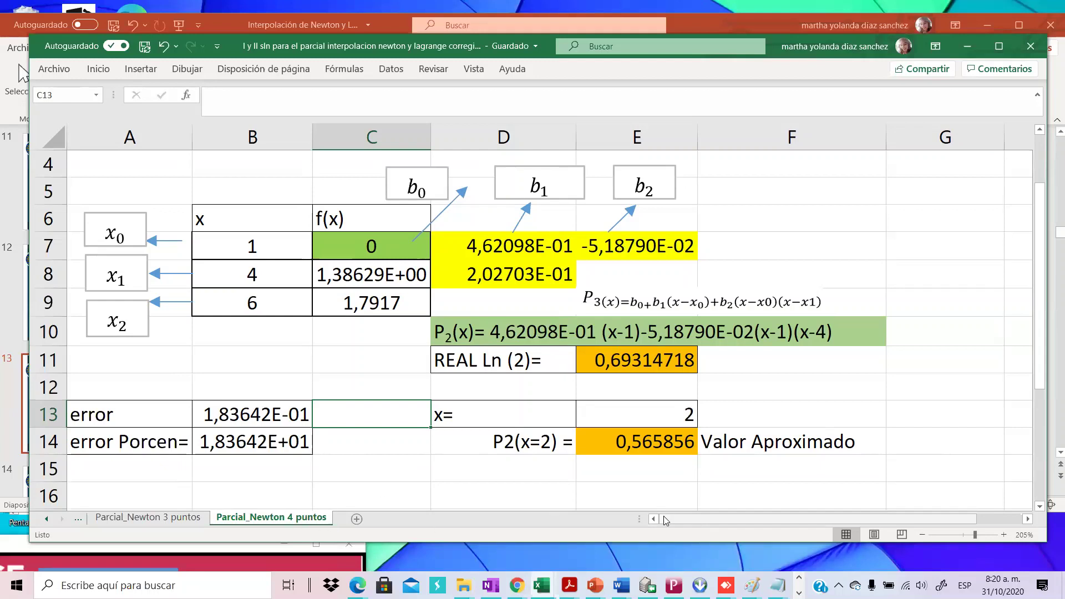
{"action": "left_click", "coordinate": [622, 240]}
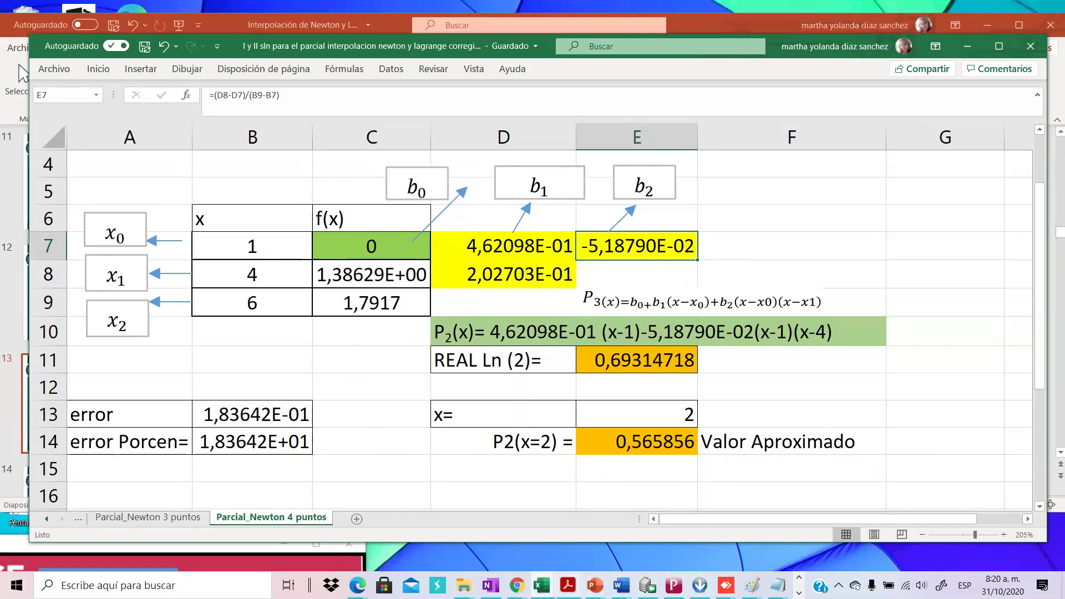
Switch to the Newton and Lagrange interpolation presentation in PowerPoint, showing the Ln (2) exercise slide.
{"action": "left_click", "coordinate": [491, 585]}
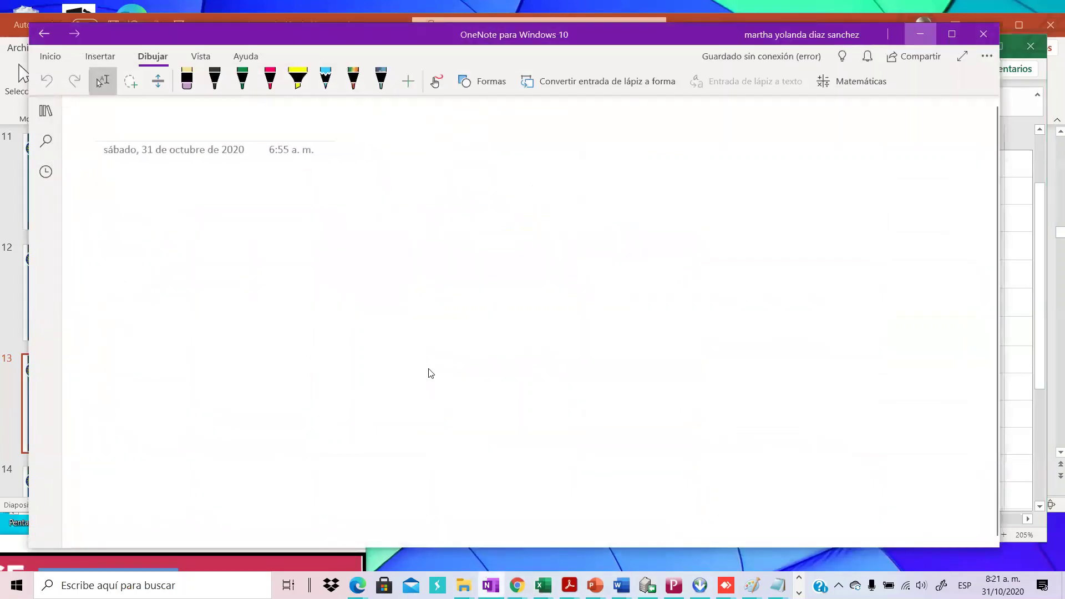
{"action": "left_click", "coordinate": [919, 35]}
{"action": "left_click", "coordinate": [594, 585]}
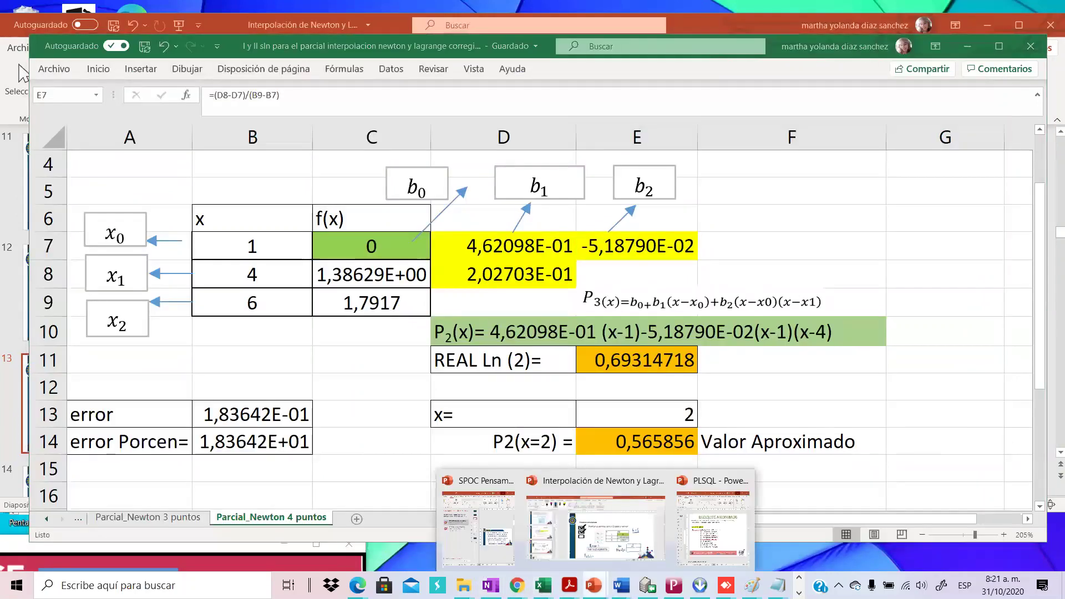
{"action": "left_click", "coordinate": [565, 543]}
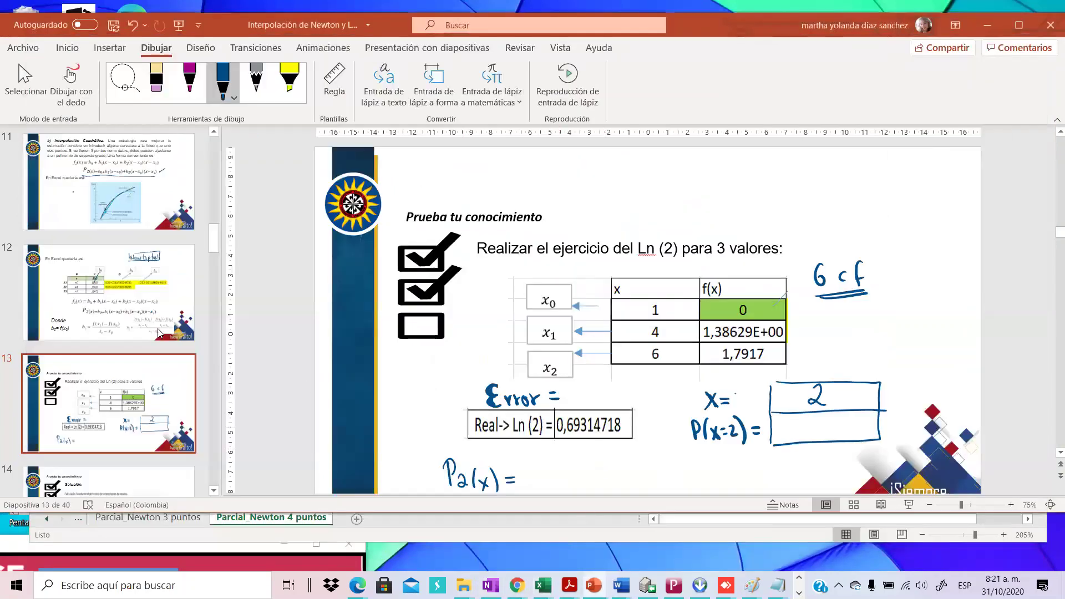
On the "En Excel quedaría así:" slide, move the b2 formula picture up over the table and enlarge it.
{"action": "left_click", "coordinate": [93, 291]}
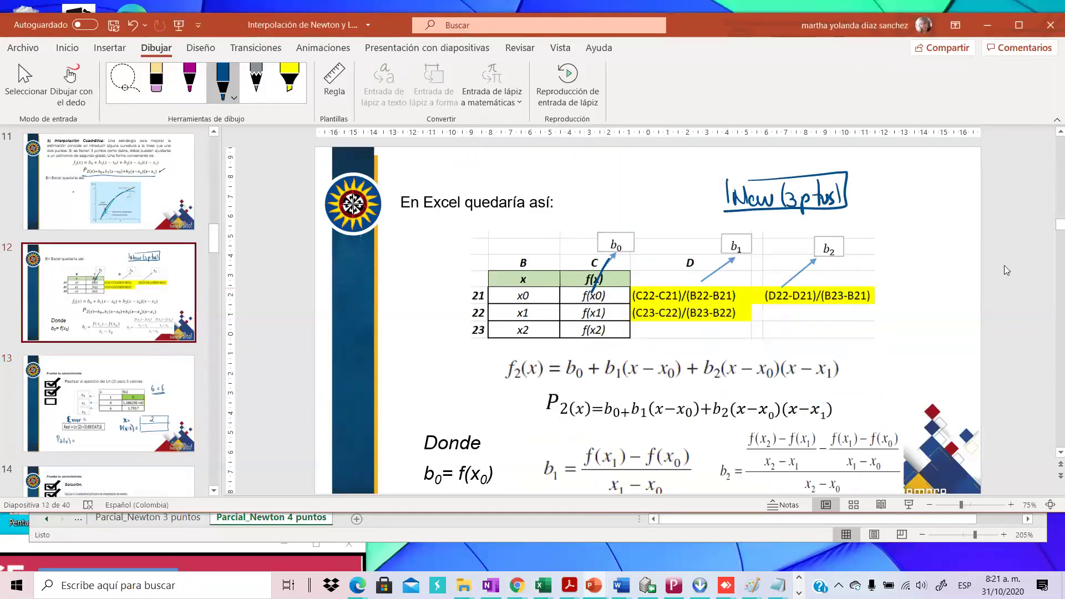
{"action": "left_click_drag", "start_coordinate": [776, 465], "coordinate": [546, 244]}
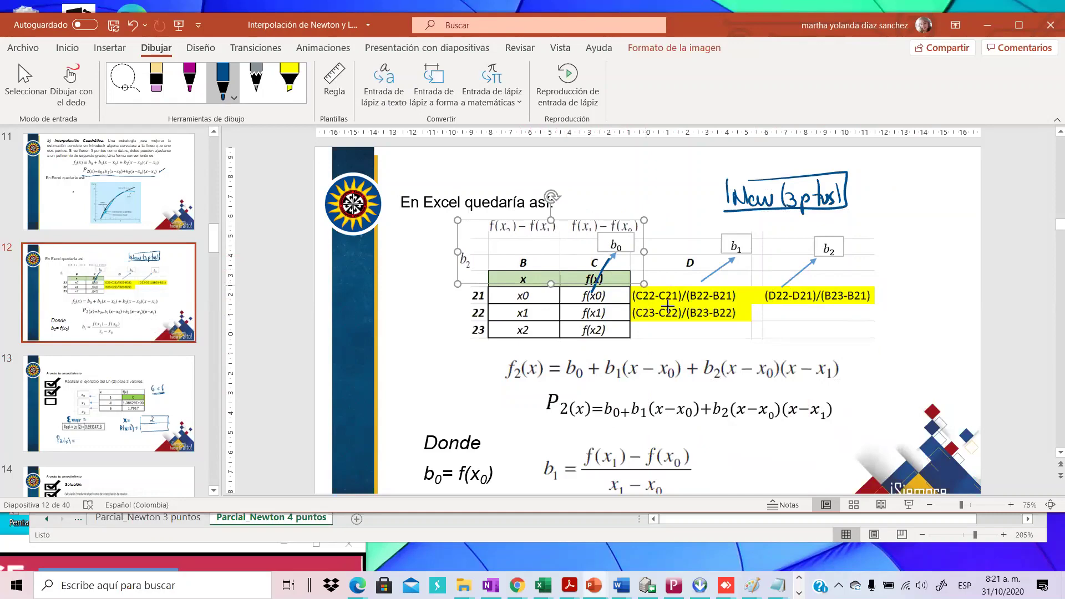
{"action": "left_click_drag", "start_coordinate": [665, 302], "coordinate": [911, 471]}
{"action": "left_click_drag", "start_coordinate": [954, 366], "coordinate": [709, 396]}
{"action": "right_click", "coordinate": [709, 401]}
{"action": "key", "text": "Escape"}
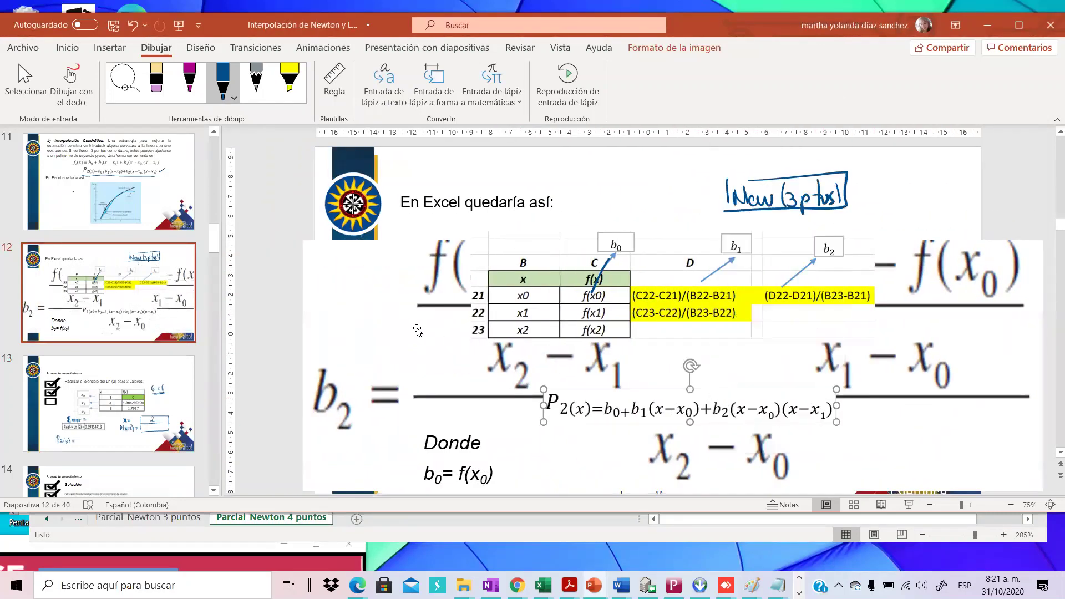
Bring the enlarged b2 formula picture to the front and resize it to cover the table and the polynomial formulas.
{"action": "right_click", "coordinate": [409, 327]}
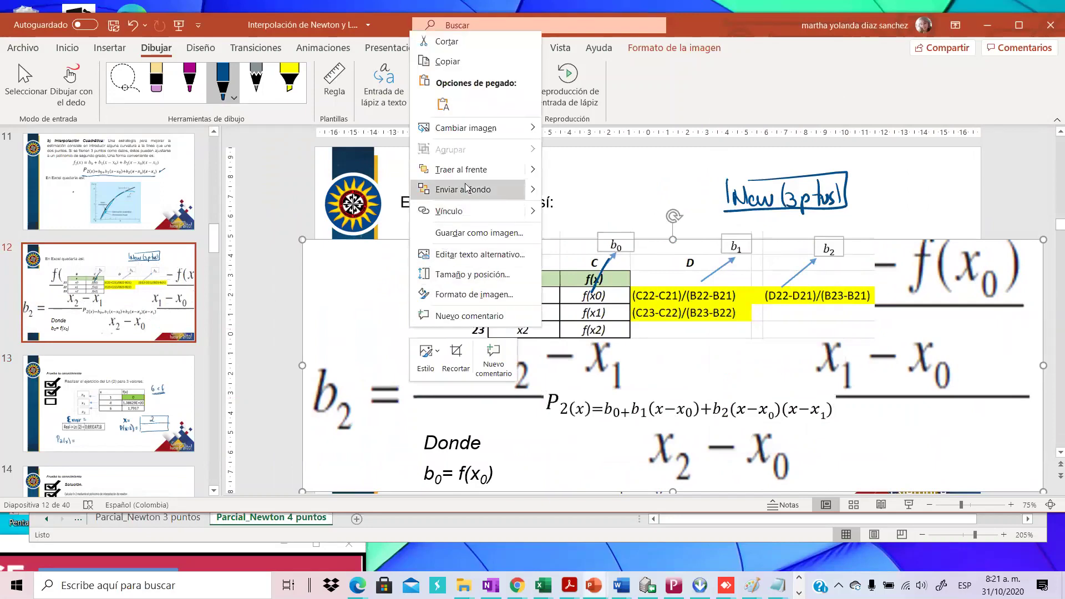
{"action": "left_click", "coordinate": [474, 171]}
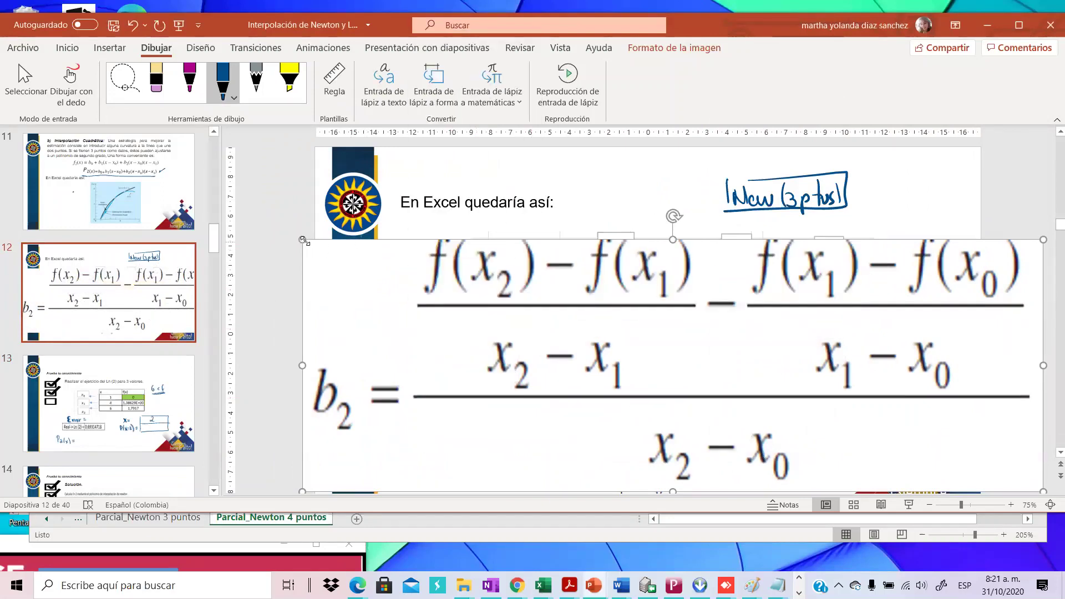
{"action": "key", "text": "ctrl+y"}
{"action": "key", "text": "ctrl+z"}
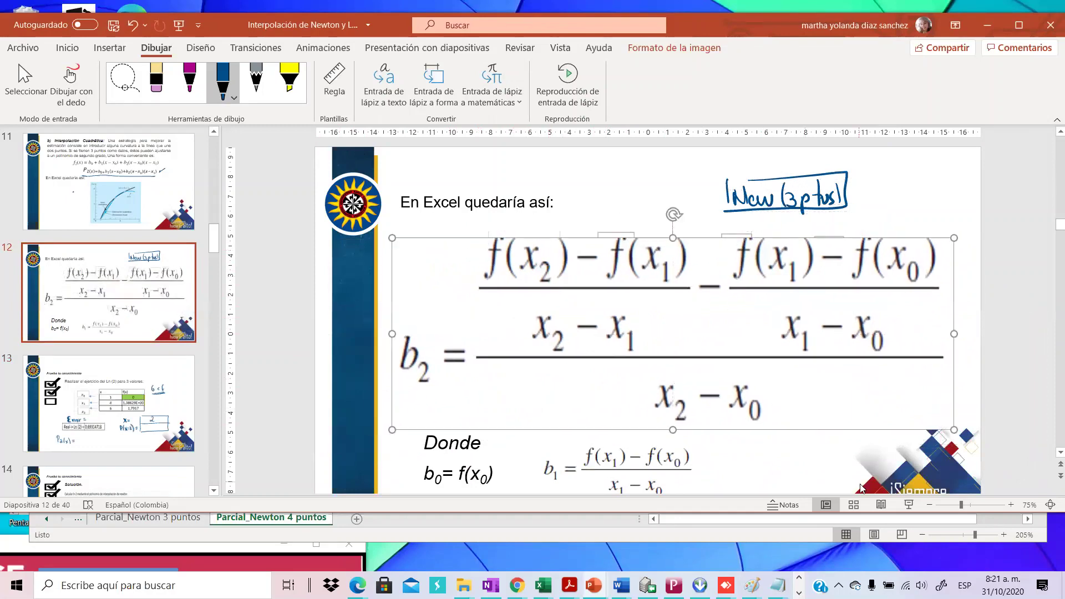
{"action": "left_click_drag", "start_coordinate": [672, 429], "coordinate": [672, 482]}
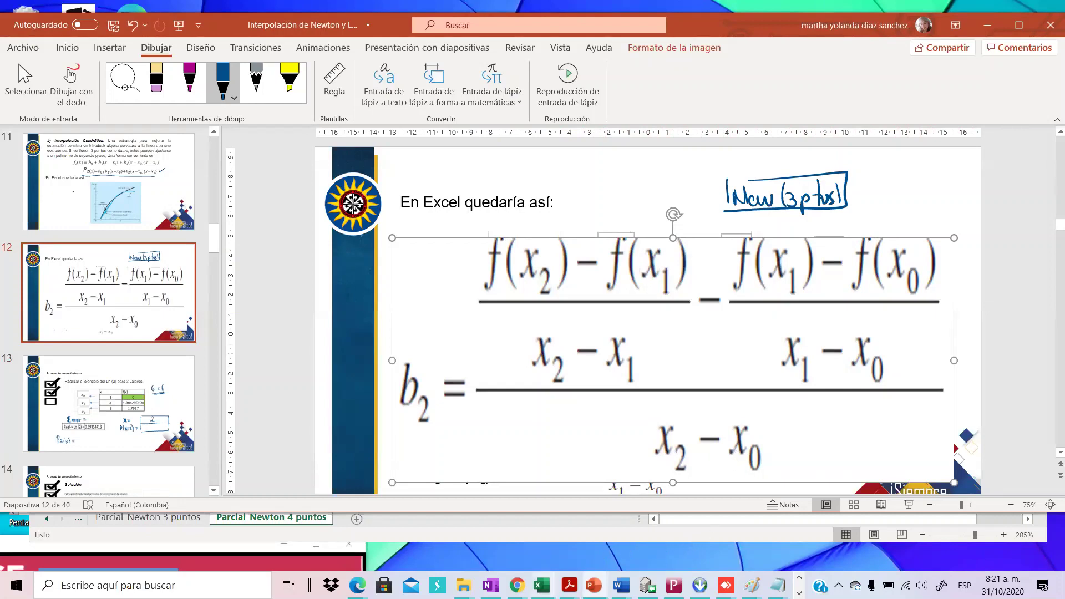
Switch to the Excel workbook for the Newton and Lagrange interpolation exam, showing the Parcial_Newton 4 puntos sheet.
{"action": "mouse_move", "coordinate": [542, 585]}
{"action": "left_click", "coordinate": [399, 539]}
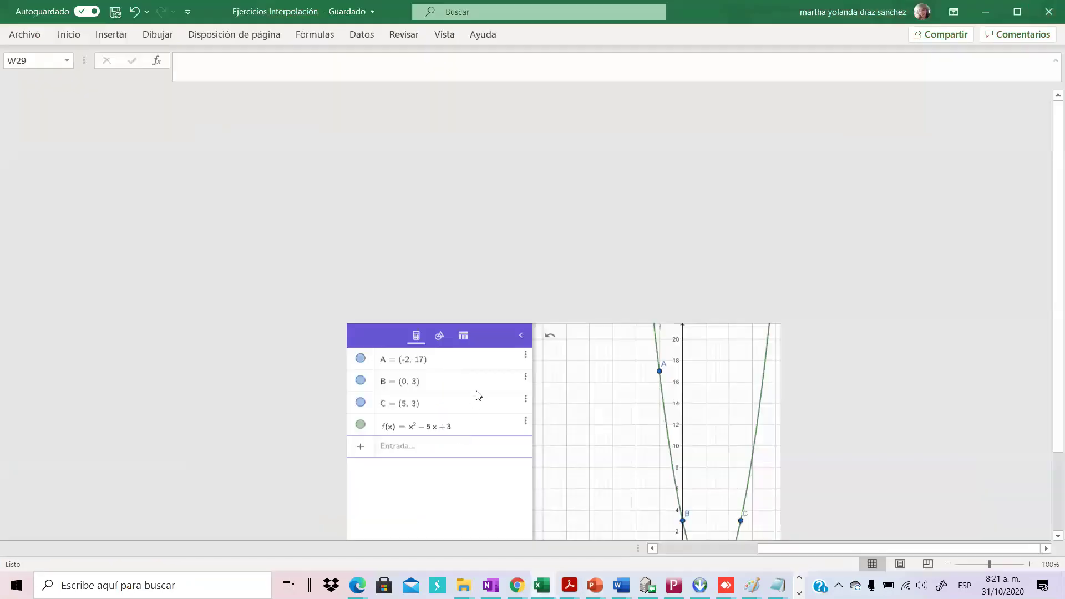
{"action": "mouse_move", "coordinate": [542, 585]}
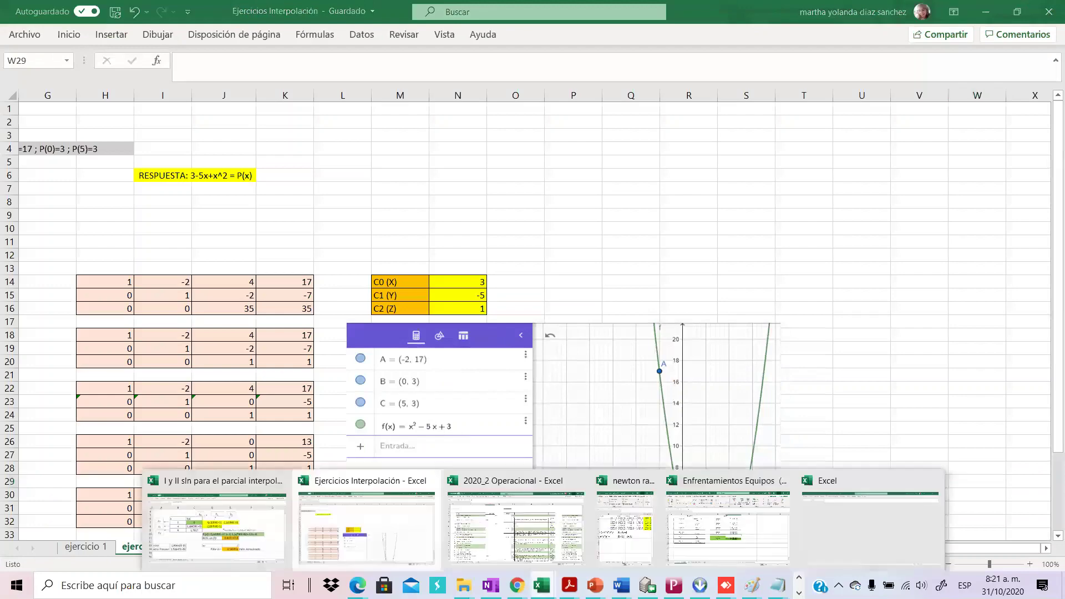
{"action": "left_click", "coordinate": [170, 510]}
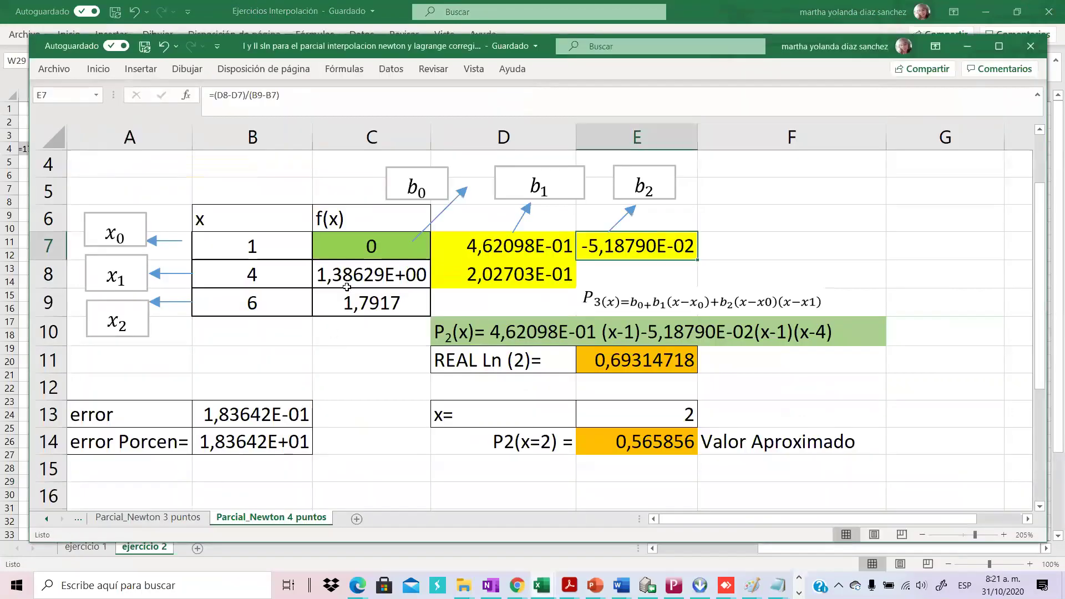
Examine the b2 formula in E7 and the divided differences in D7 and D8 that it refers to.
{"action": "double_click", "coordinate": [639, 246]}
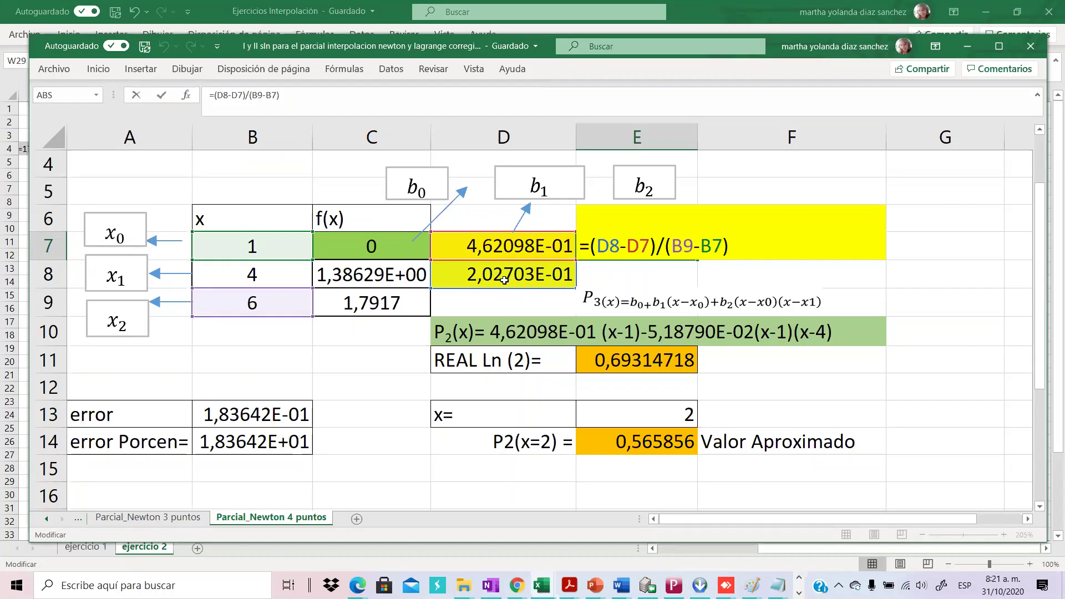
{"action": "left_click", "coordinate": [510, 241]}
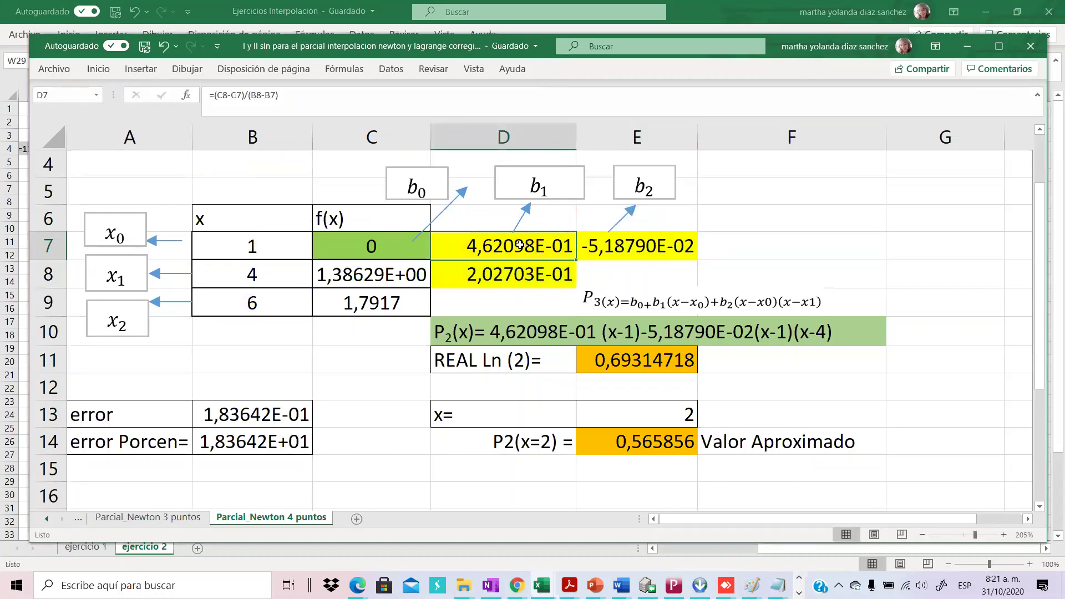
{"action": "double_click", "coordinate": [599, 247]}
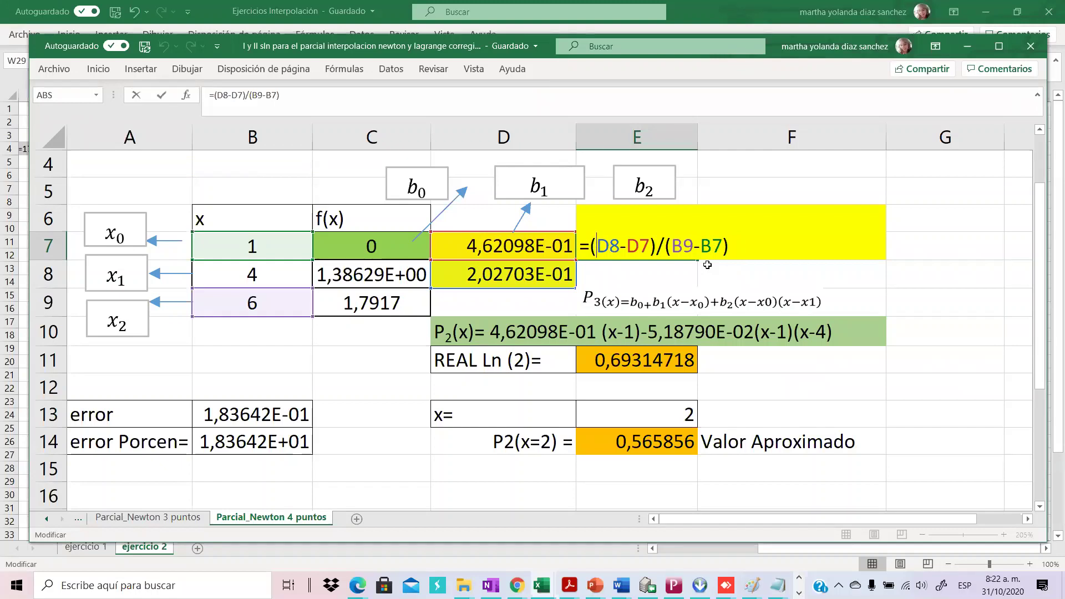
{"action": "key", "text": "Return"}
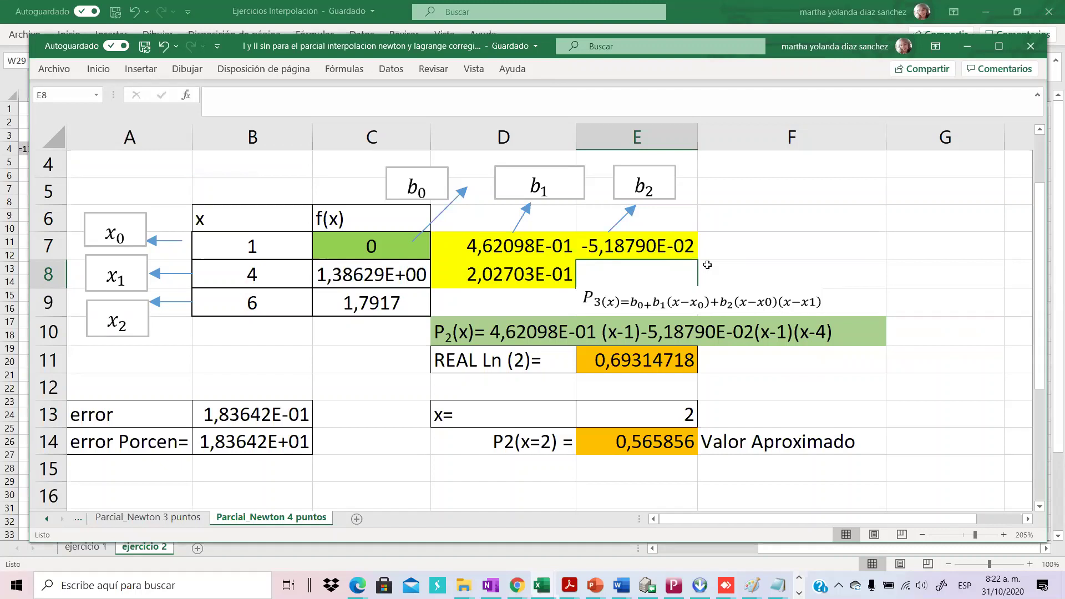
{"action": "left_click", "coordinate": [547, 245]}
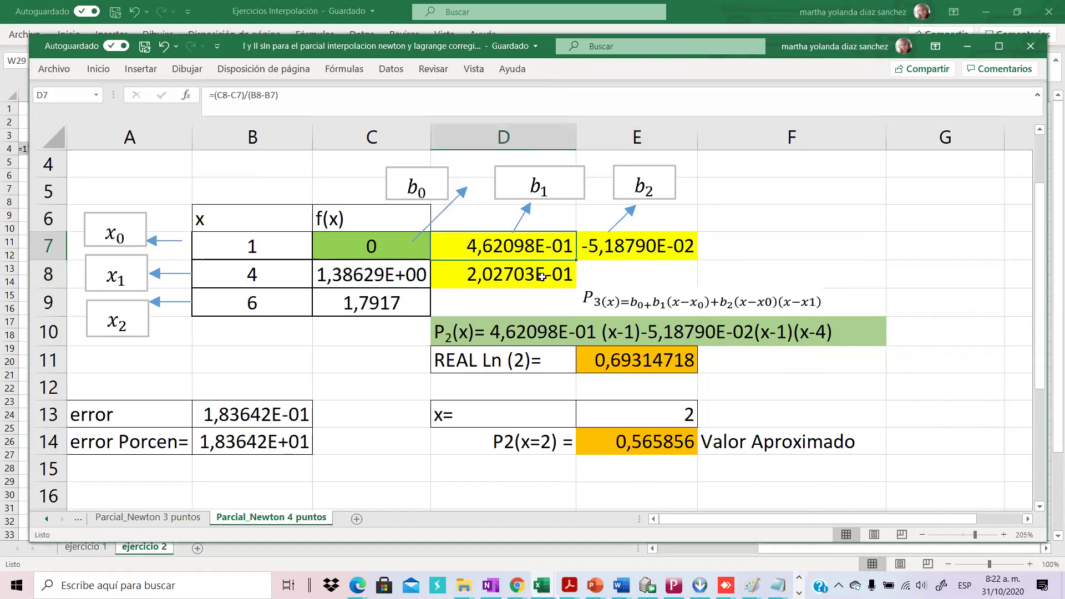
{"action": "left_click", "coordinate": [542, 272]}
{"action": "left_click", "coordinate": [542, 244]}
{"action": "left_click", "coordinate": [543, 268]}
{"action": "left_click", "coordinate": [543, 249]}
{"action": "left_click", "coordinate": [542, 273]}
Clear the b2 formula in E7 and undo the deletion.
{"action": "left_click", "coordinate": [604, 245]}
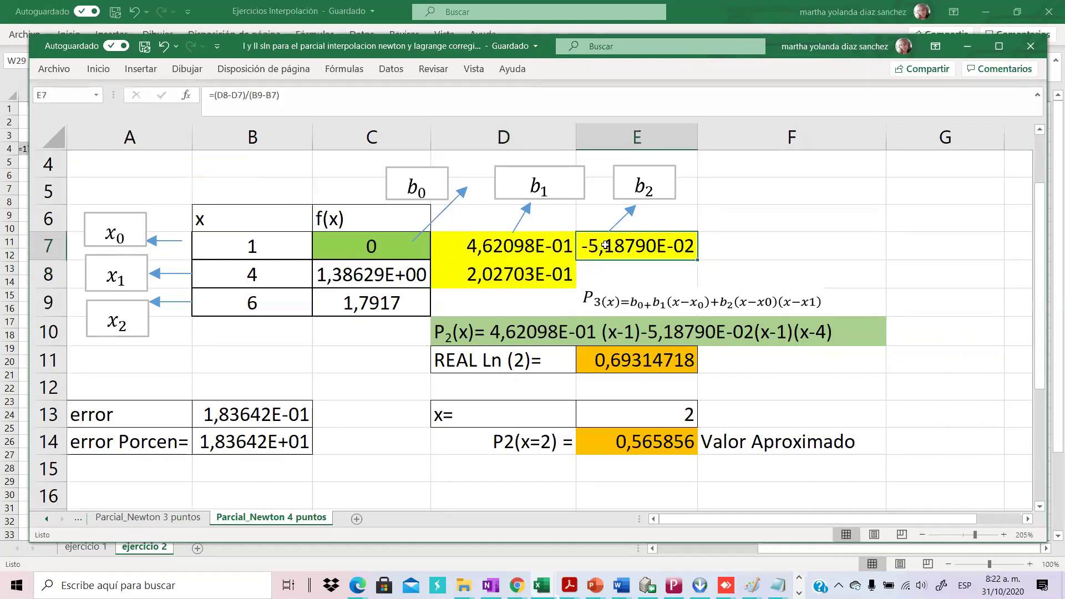
{"action": "key", "text": "Delete"}
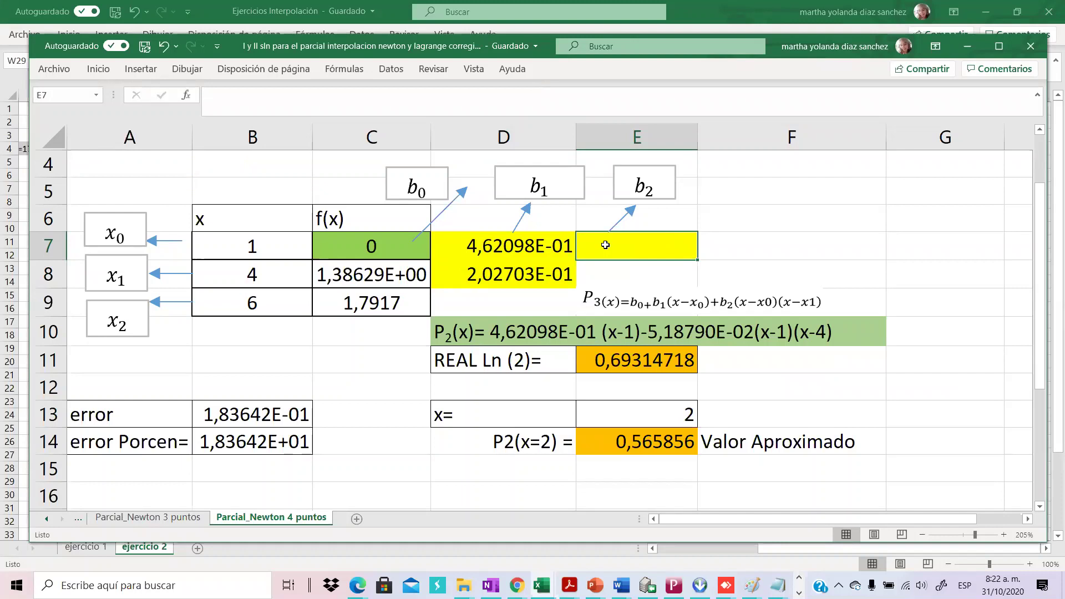
{"action": "key", "text": "ctrl+z"}
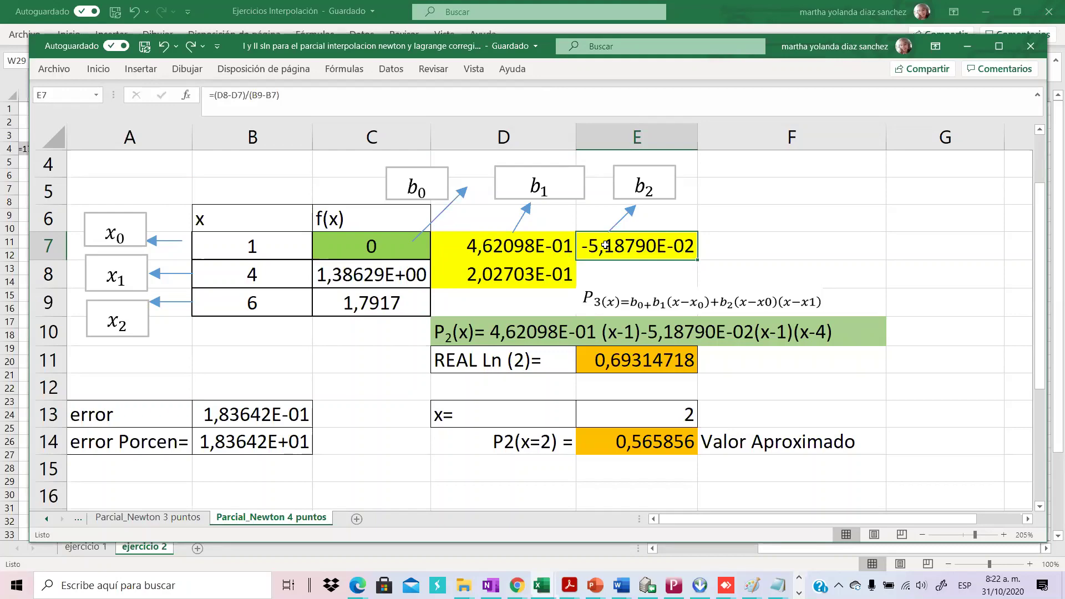
Check the number format category and decimal places of E7 without changing them.
{"action": "right_click", "coordinate": [604, 245]}
{"action": "left_click", "coordinate": [660, 506]}
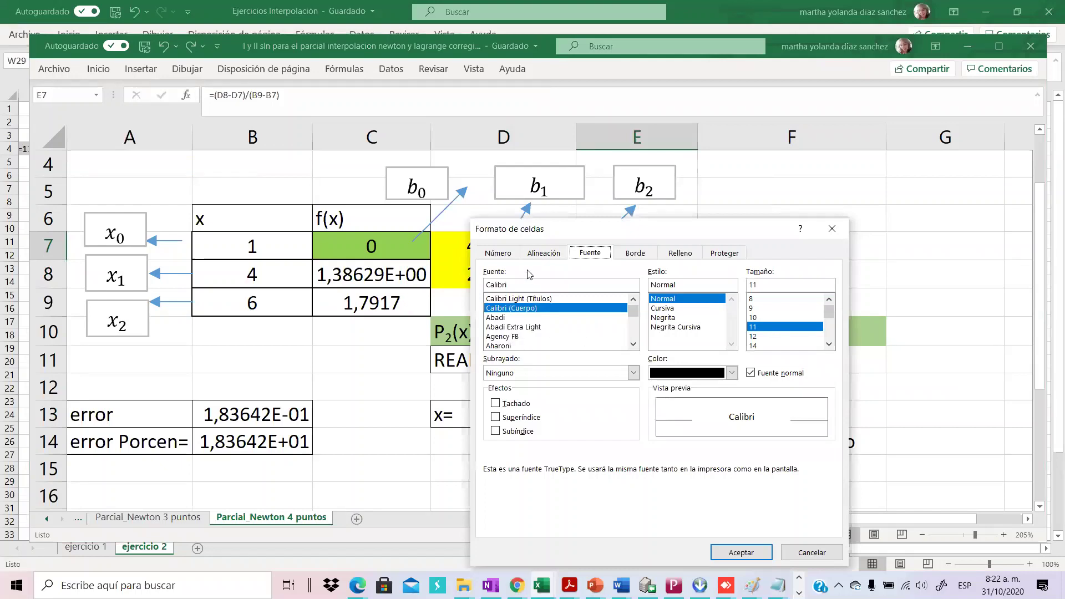
{"action": "left_click", "coordinate": [536, 254]}
{"action": "left_click", "coordinate": [512, 255]}
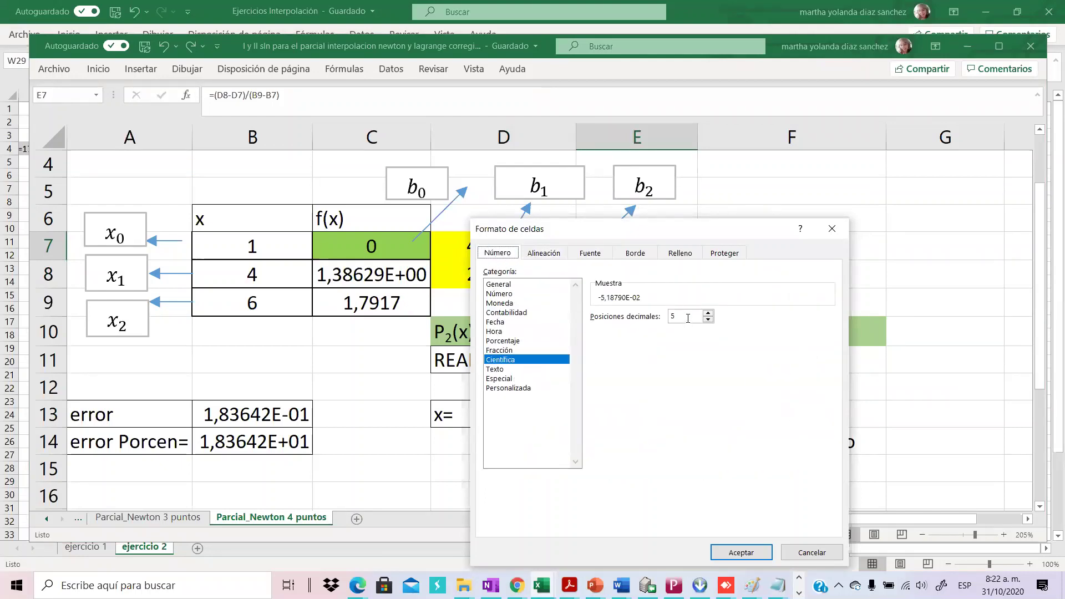
{"action": "left_click", "coordinate": [831, 228]}
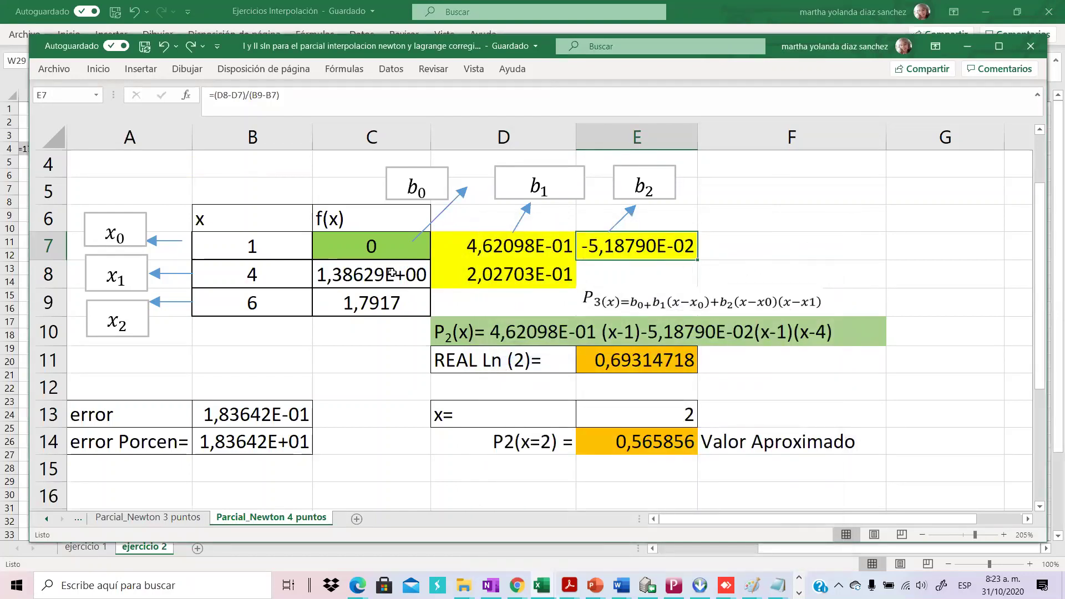
Format C7:E9 as scientific notation (Científica) with 5 decimal places.
{"action": "left_click_drag", "start_coordinate": [383, 243], "coordinate": [602, 295]}
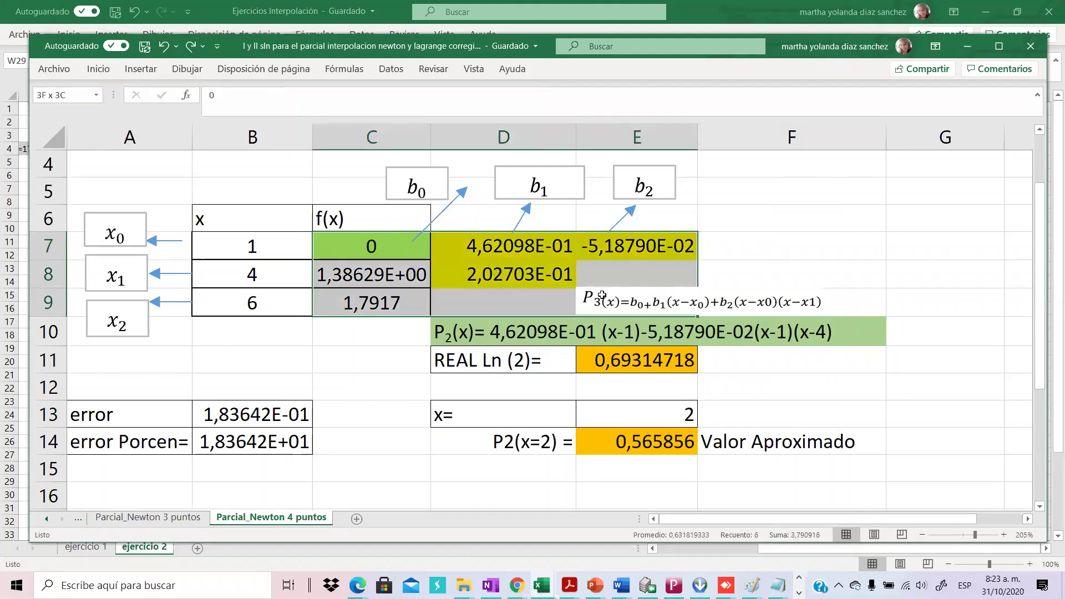
{"action": "right_click", "coordinate": [566, 261]}
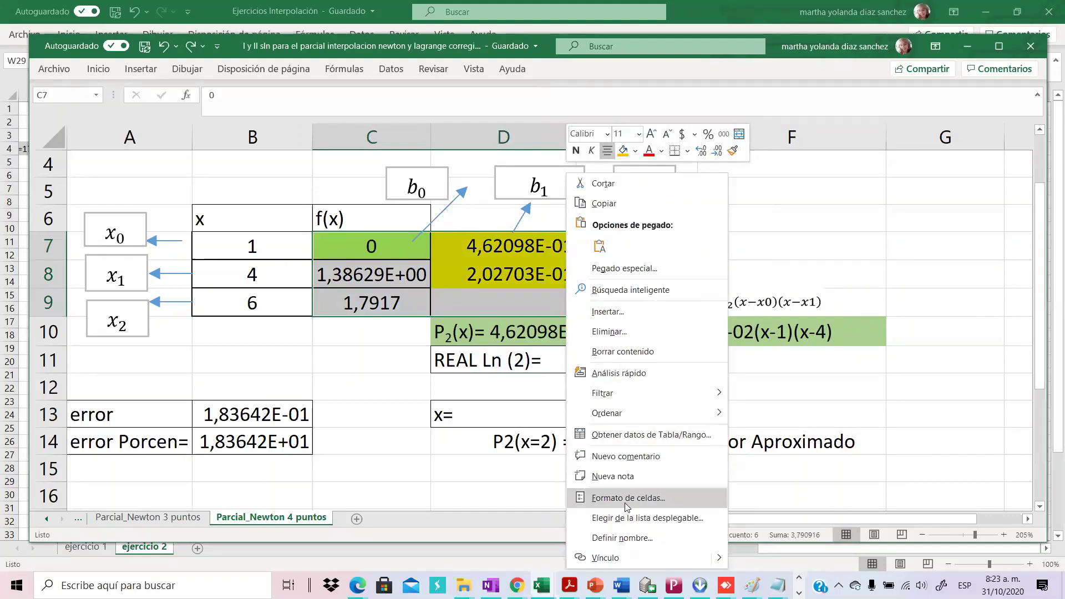
{"action": "left_click", "coordinate": [628, 498]}
{"action": "left_click", "coordinate": [501, 254]}
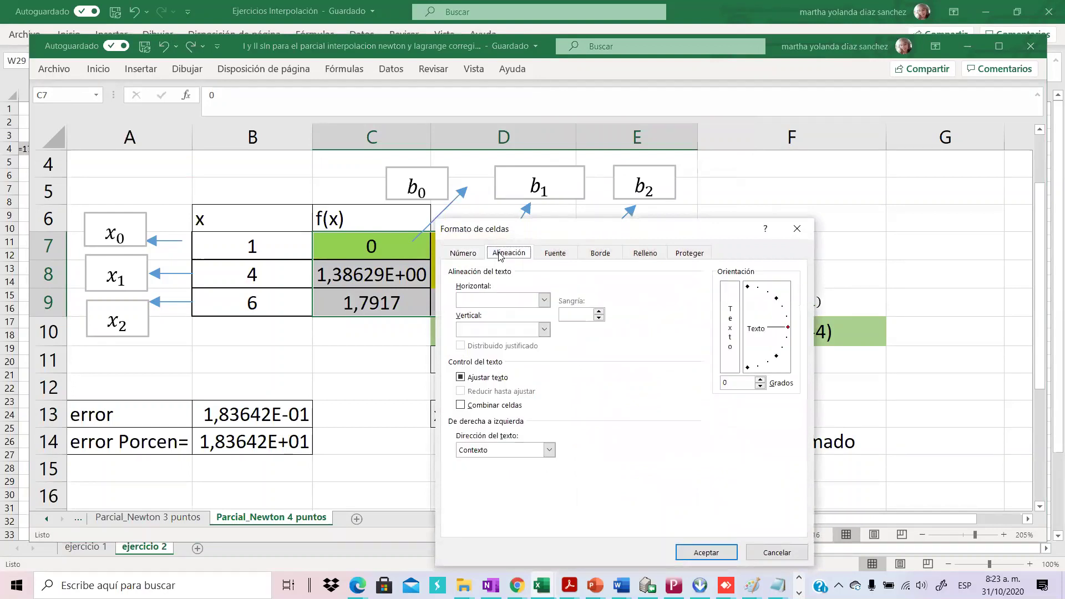
{"action": "left_click", "coordinate": [465, 254]}
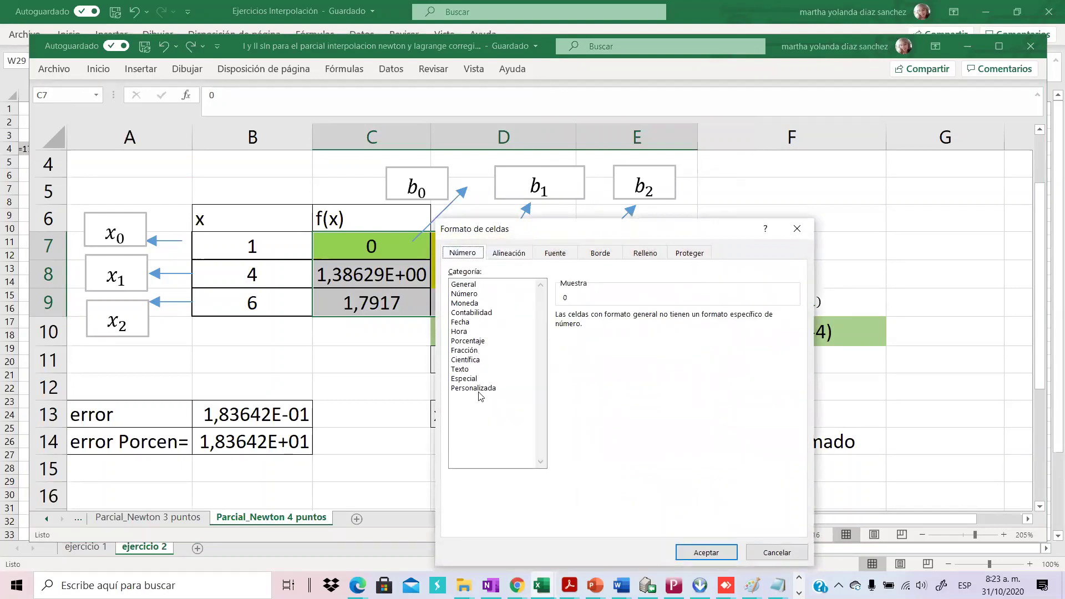
{"action": "left_click", "coordinate": [475, 360]}
{"action": "left_click", "coordinate": [673, 314]}
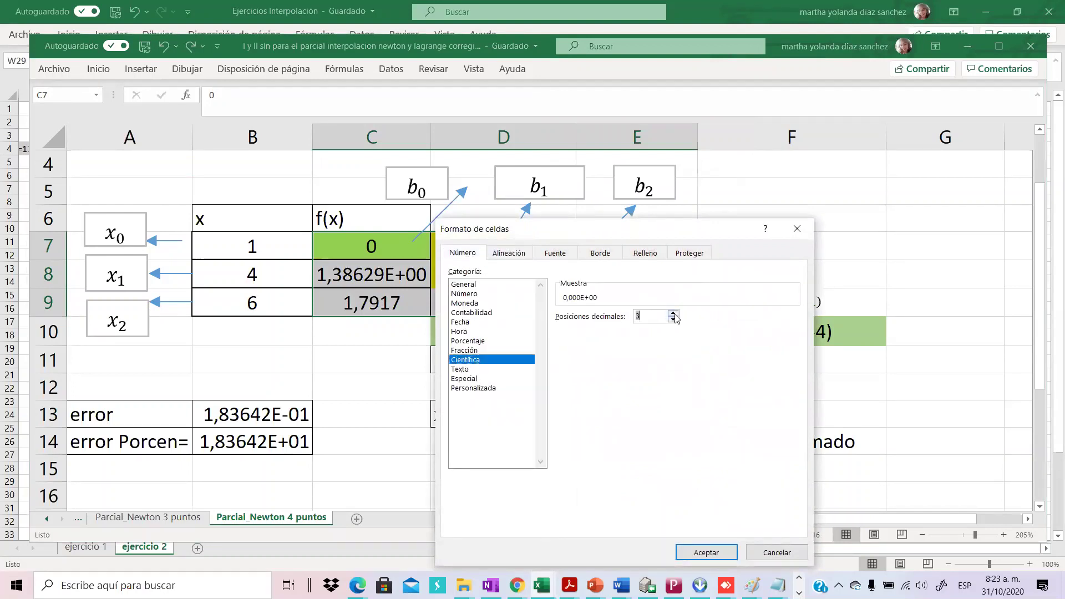
{"action": "left_click", "coordinate": [674, 314]}
{"action": "left_click", "coordinate": [673, 313]}
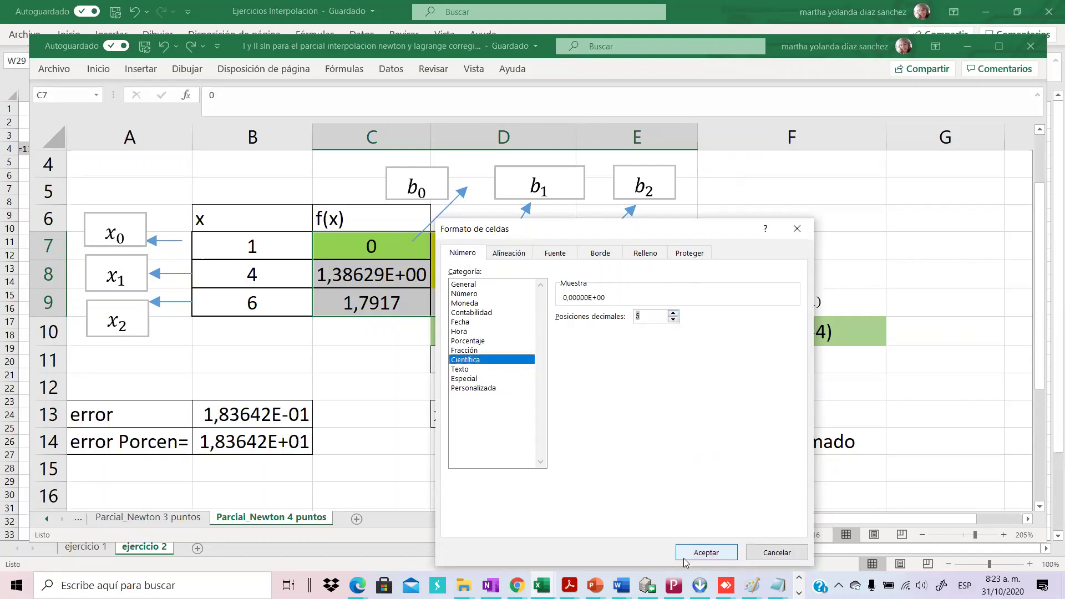
{"action": "left_click", "coordinate": [706, 552]}
{"action": "left_click", "coordinate": [806, 251]}
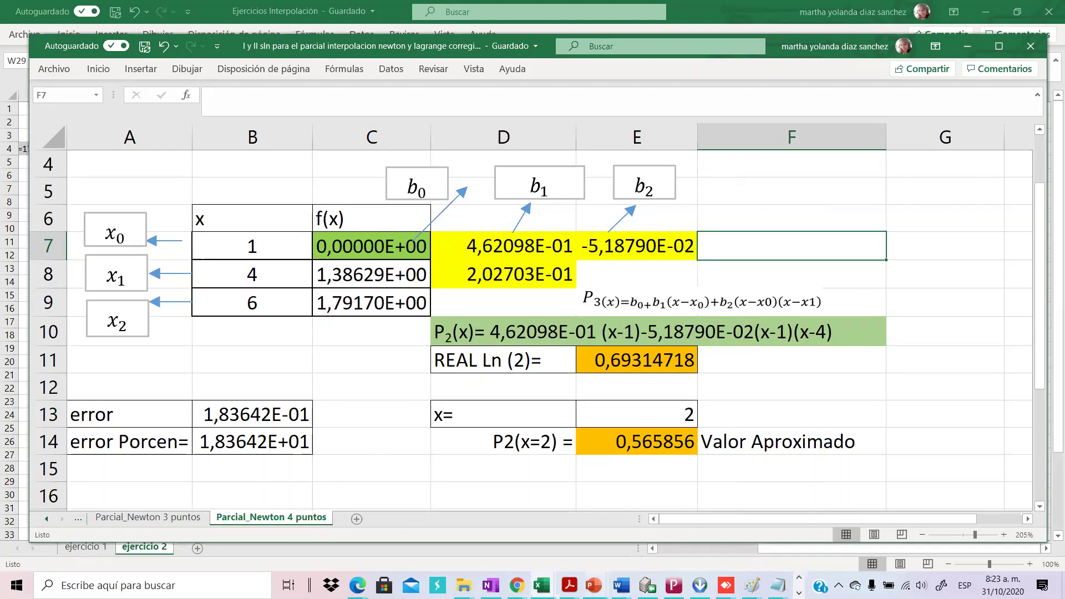
Switch to the PowerPoint presentation, undo the b2 formula picture's move and enlargement, and return to the Ln (2) exercise slide.
{"action": "mouse_move", "coordinate": [593, 585]}
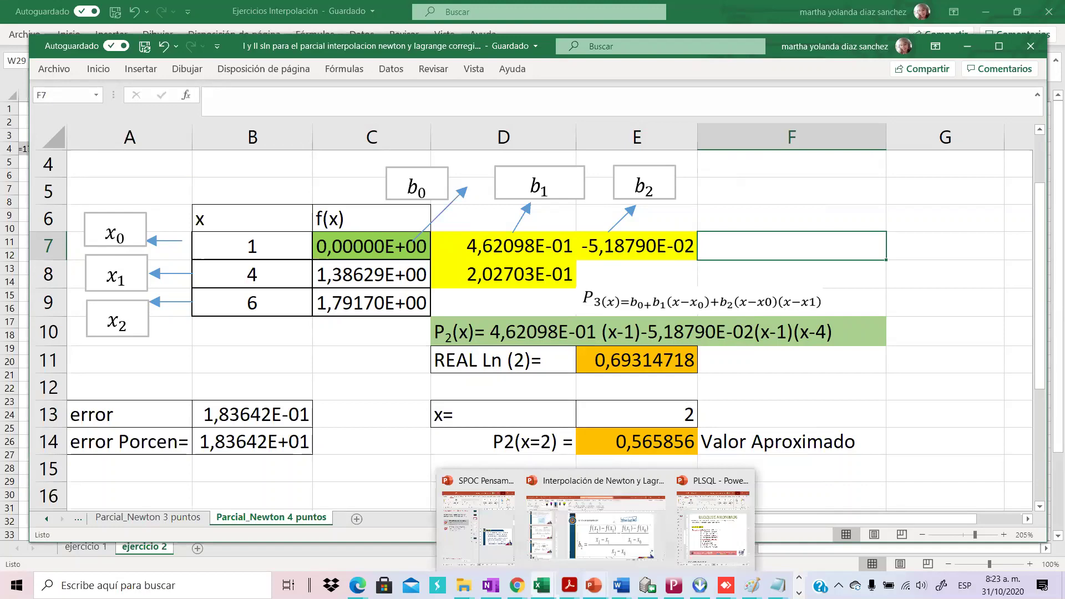
{"action": "left_click", "coordinate": [595, 558]}
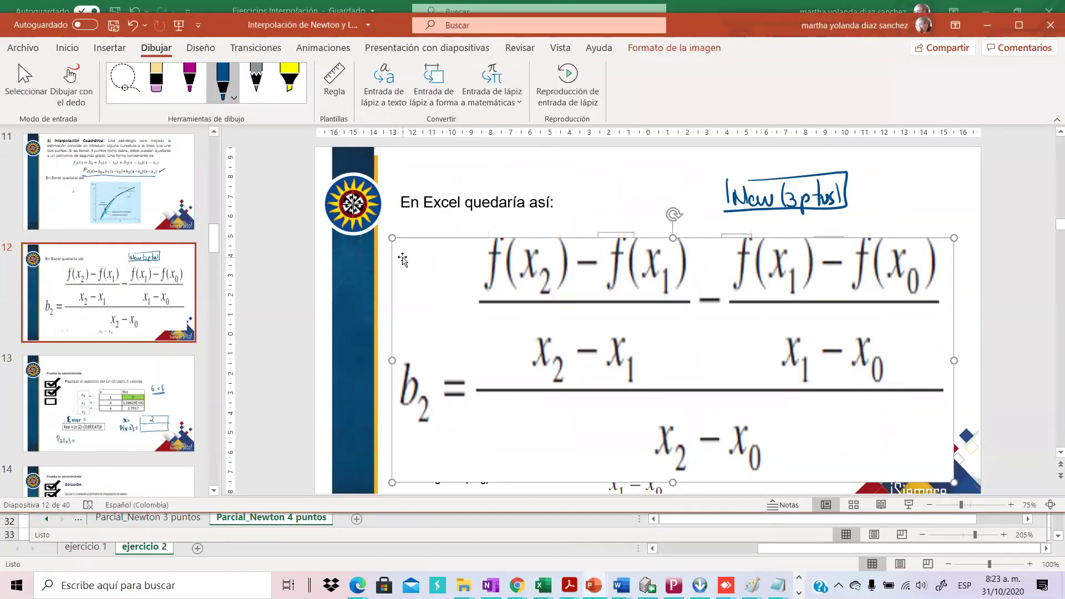
{"action": "key", "text": "ctrl+z"}
{"action": "key", "text": "ctrl+z"}
{"action": "key", "text": "ctrl+z"}
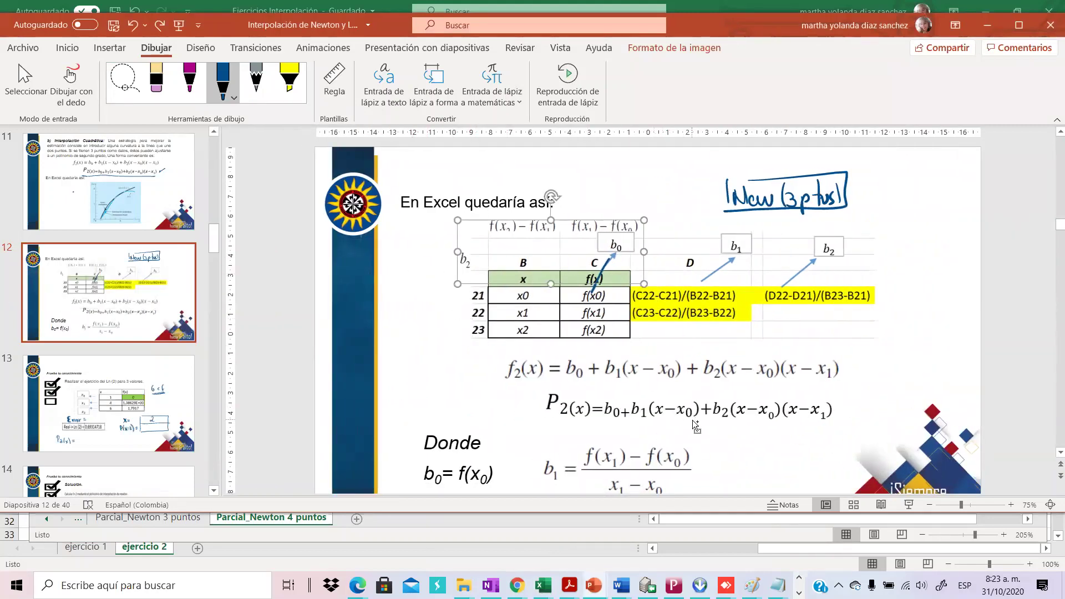
{"action": "key", "text": "ctrl+z"}
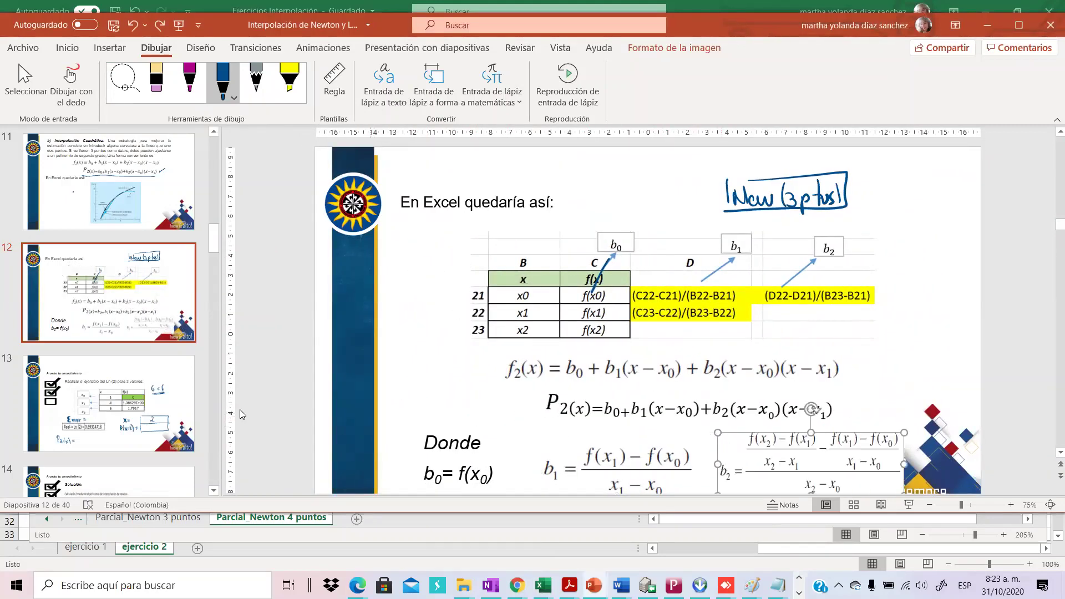
{"action": "left_click", "coordinate": [137, 383]}
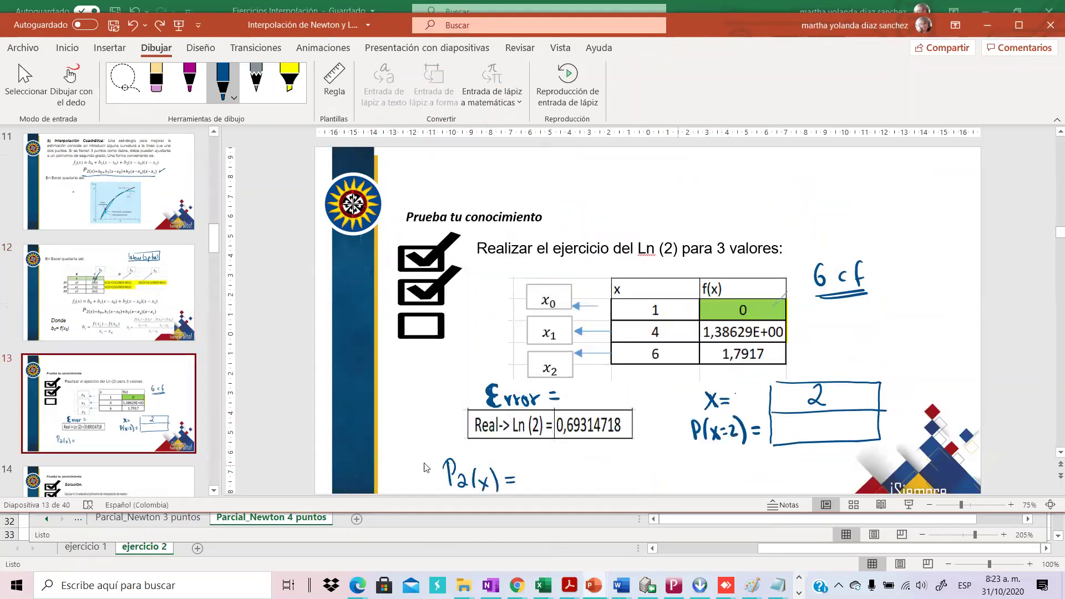